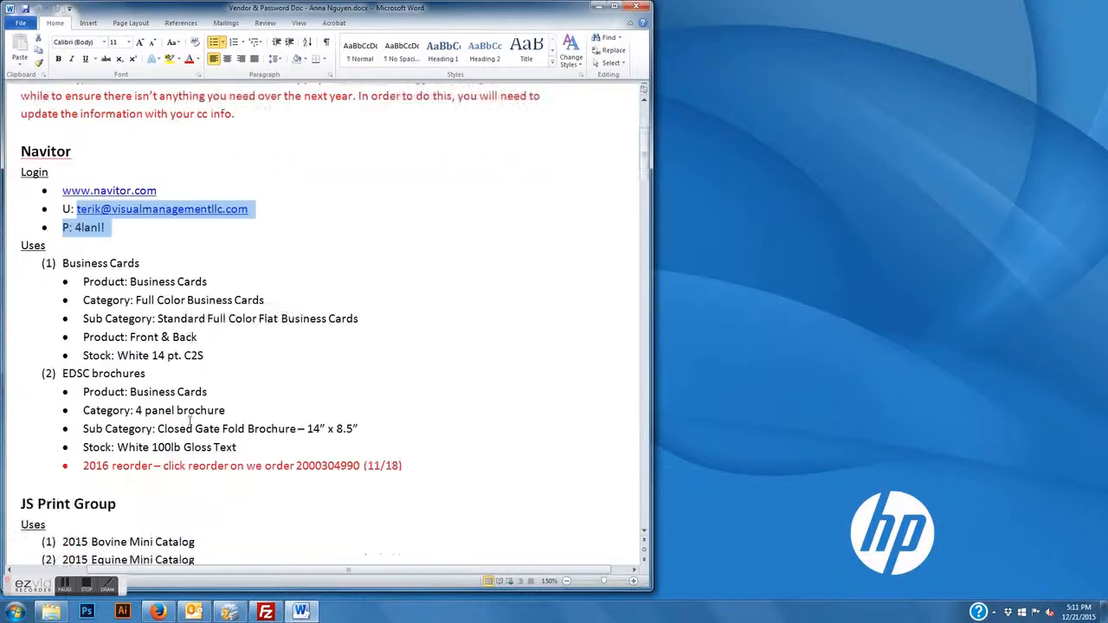
Scroll to the vendor document's FileZilla section and select the ftp.maianimalhealth.com/public_html/catalog address
scroll(180, 419, down, 13)
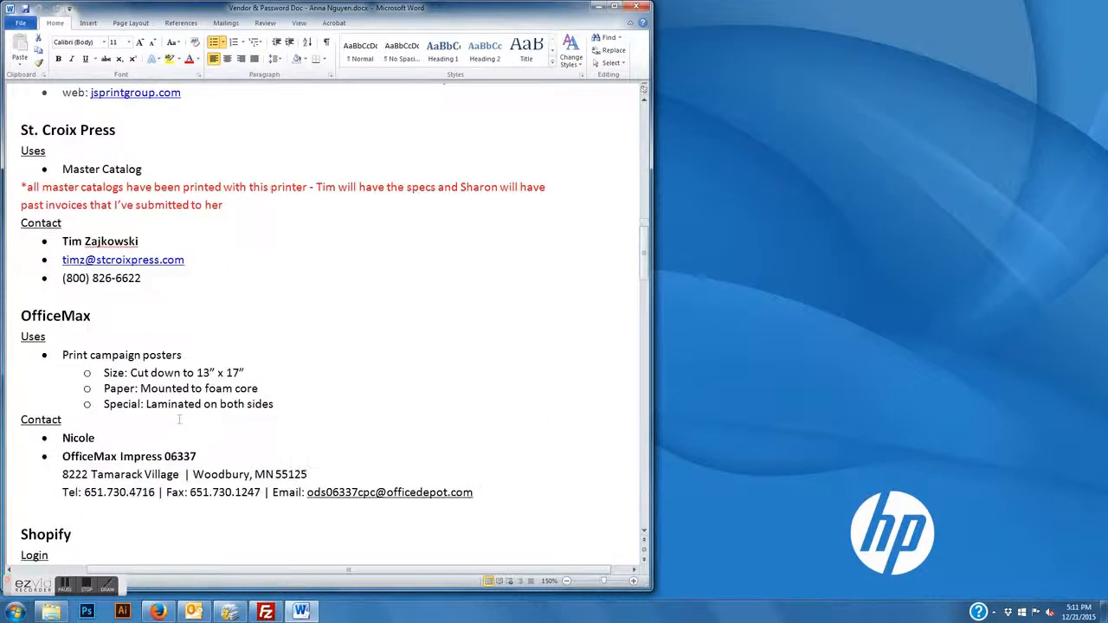
scroll(179, 419, down, 5)
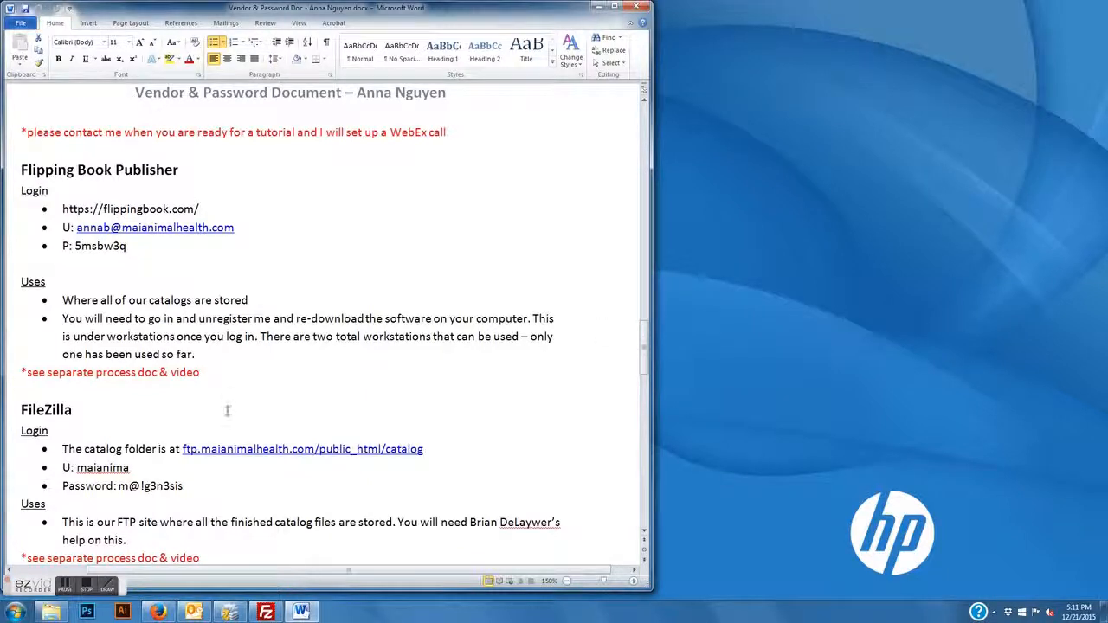
click(121, 168)
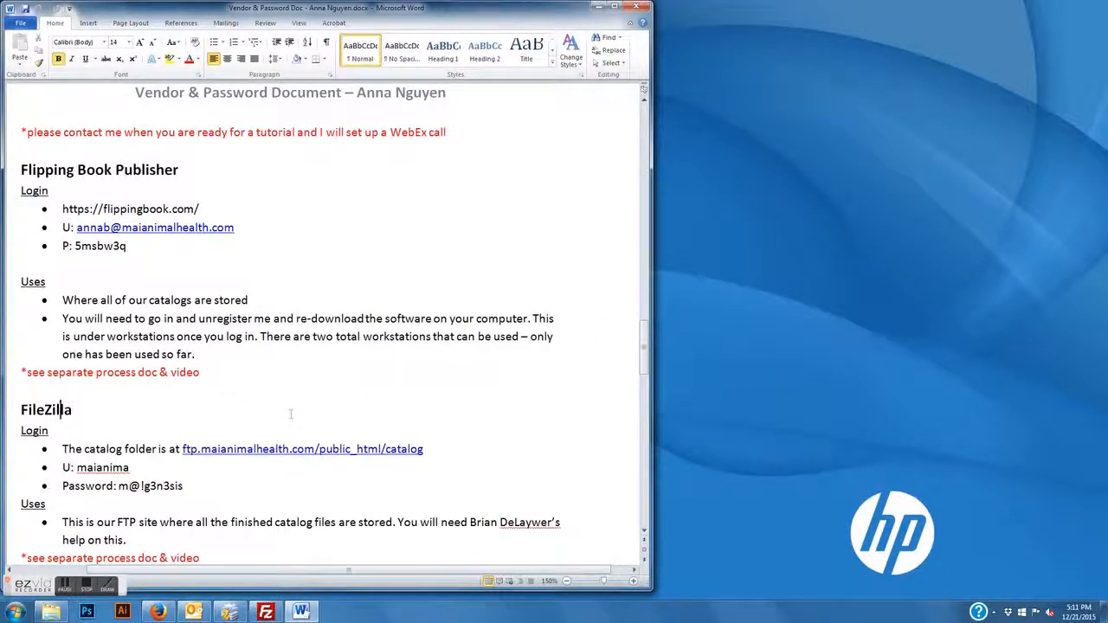
scroll(290, 413, down, 1)
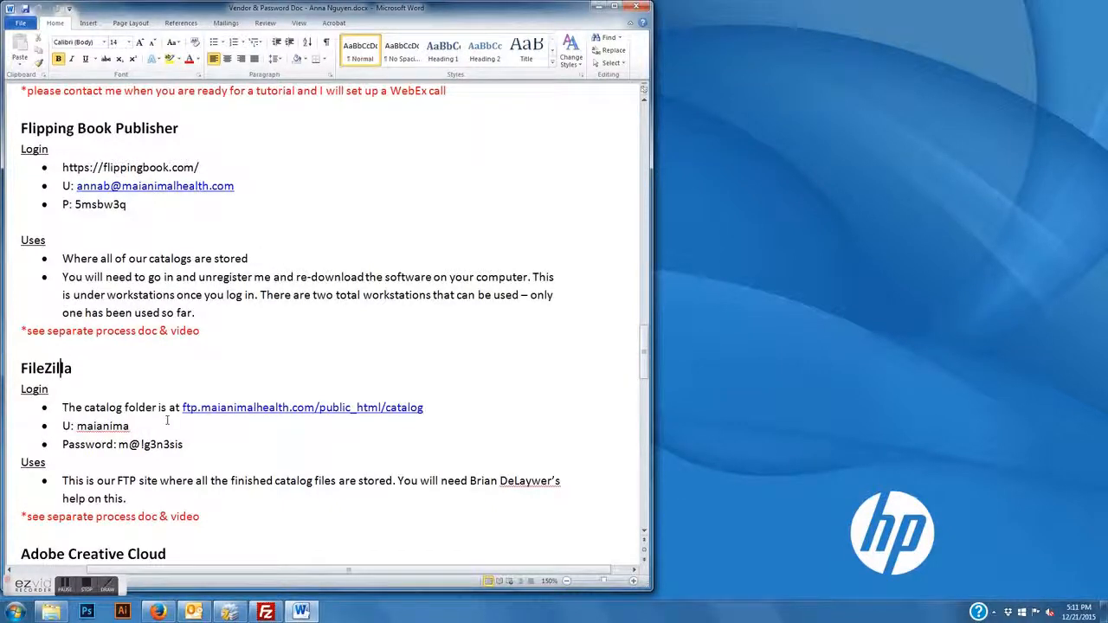
drag(424, 408, 184, 412)
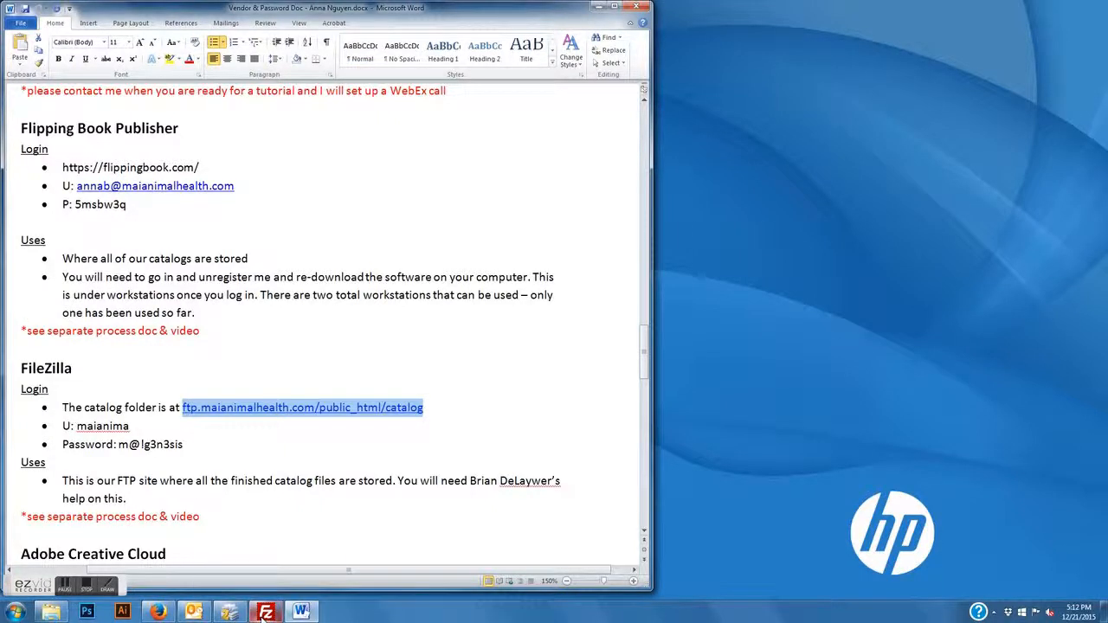
mouse_move(264, 615)
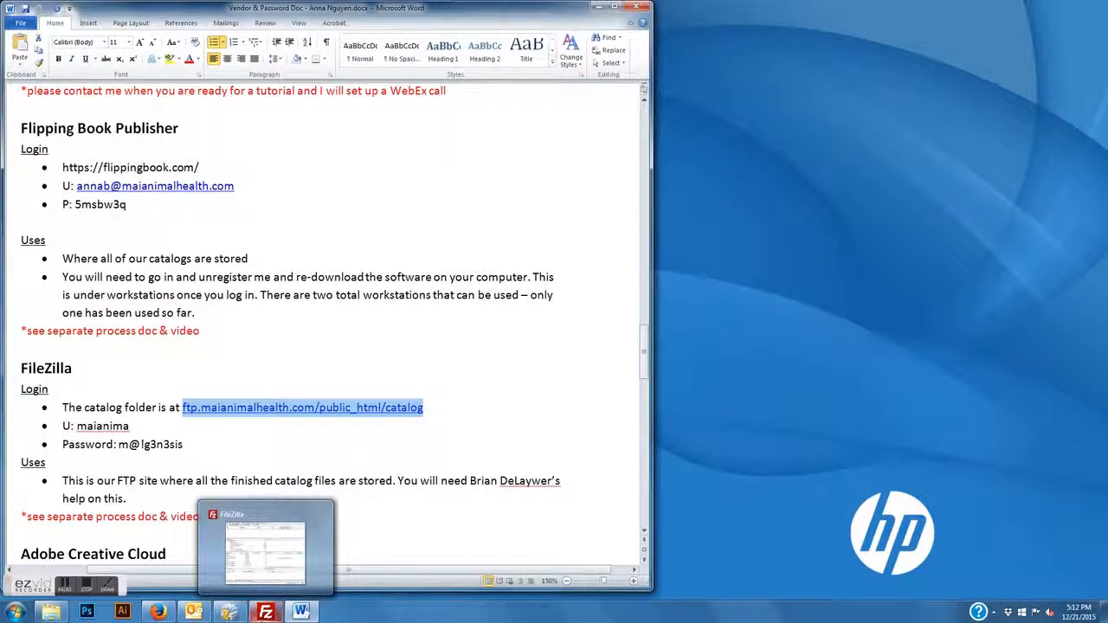
Paste the catalog FTP address as FileZilla's Host and copy the FTP username over from the vendor document
click(264, 613)
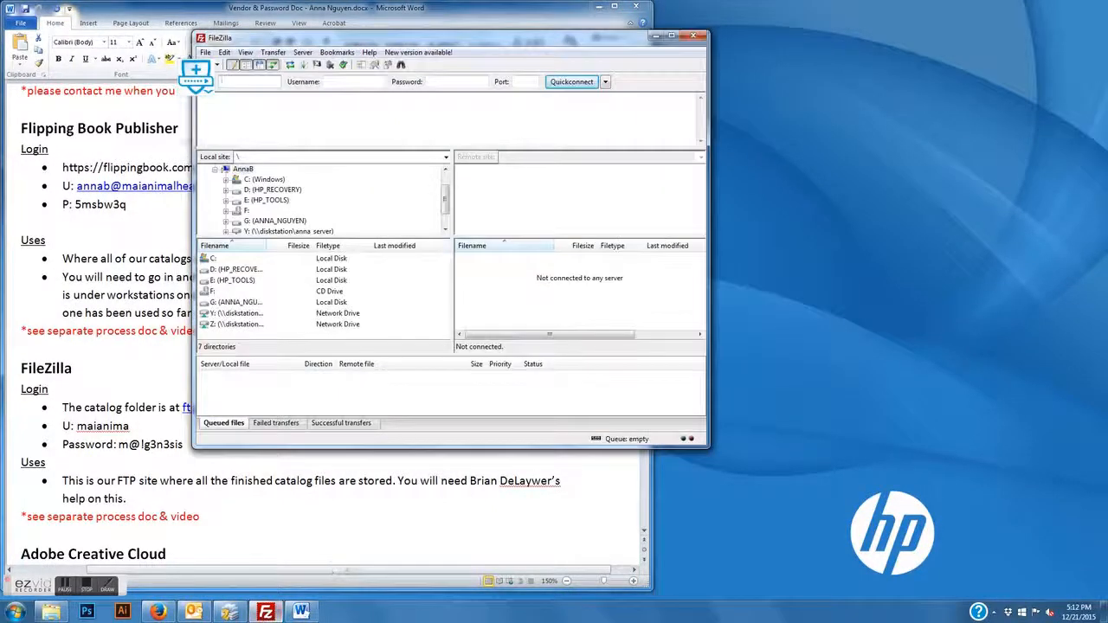
key(ctrl+v)
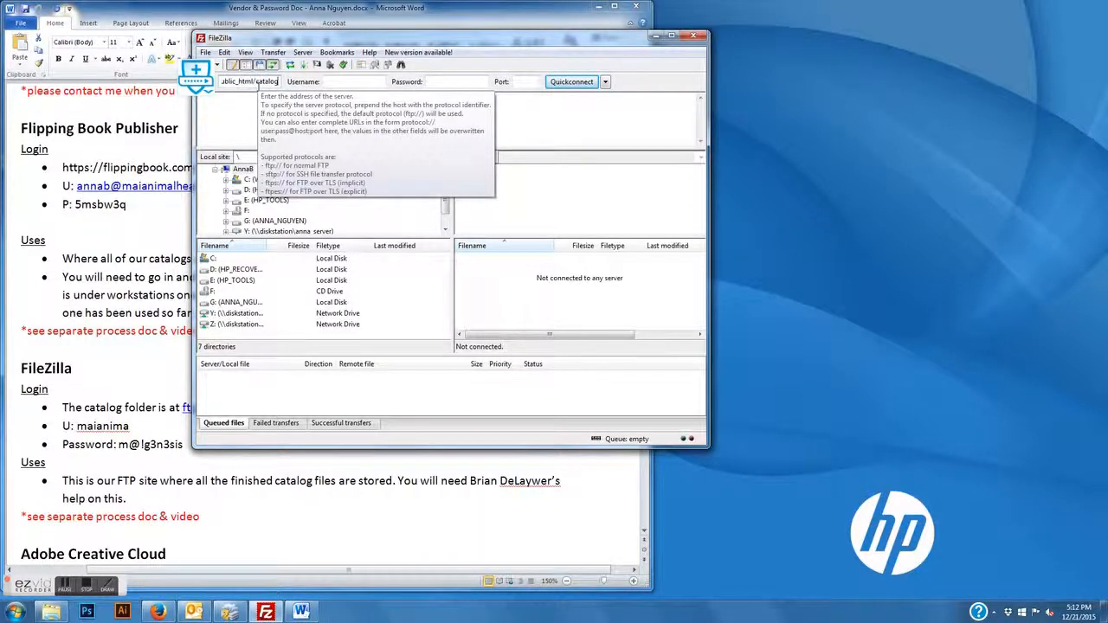
click(130, 405)
double_click(104, 429)
key(ctrl+c)
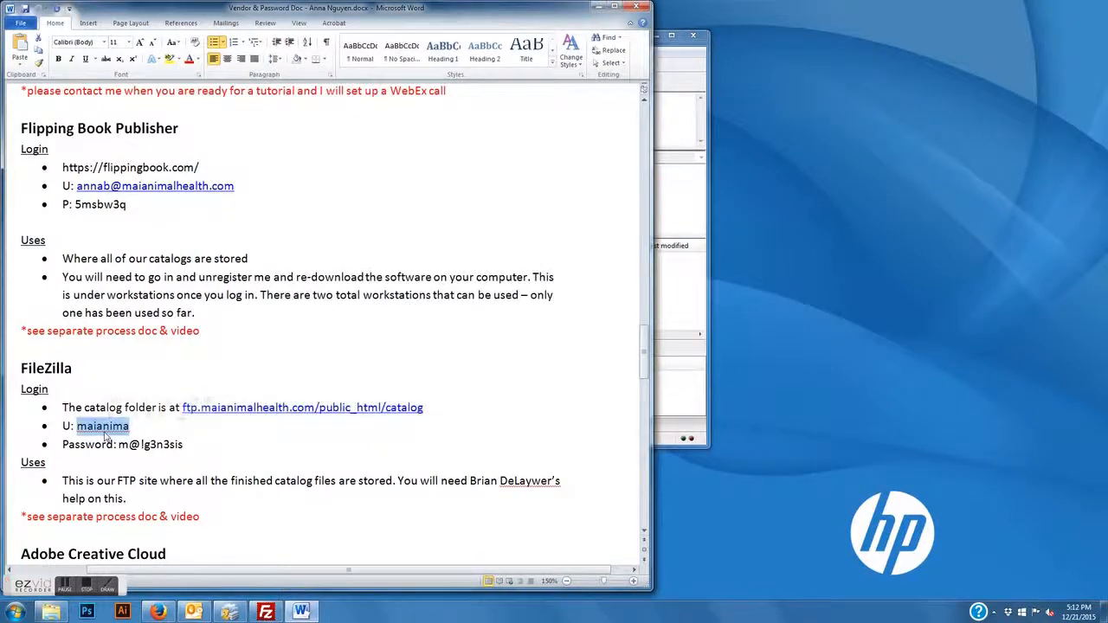
key(alt+Tab)
click(334, 81)
key(ctrl+v)
Copy the FTP password into FileZilla and Quickconnect to the server
click(130, 449)
drag(186, 445, 119, 446)
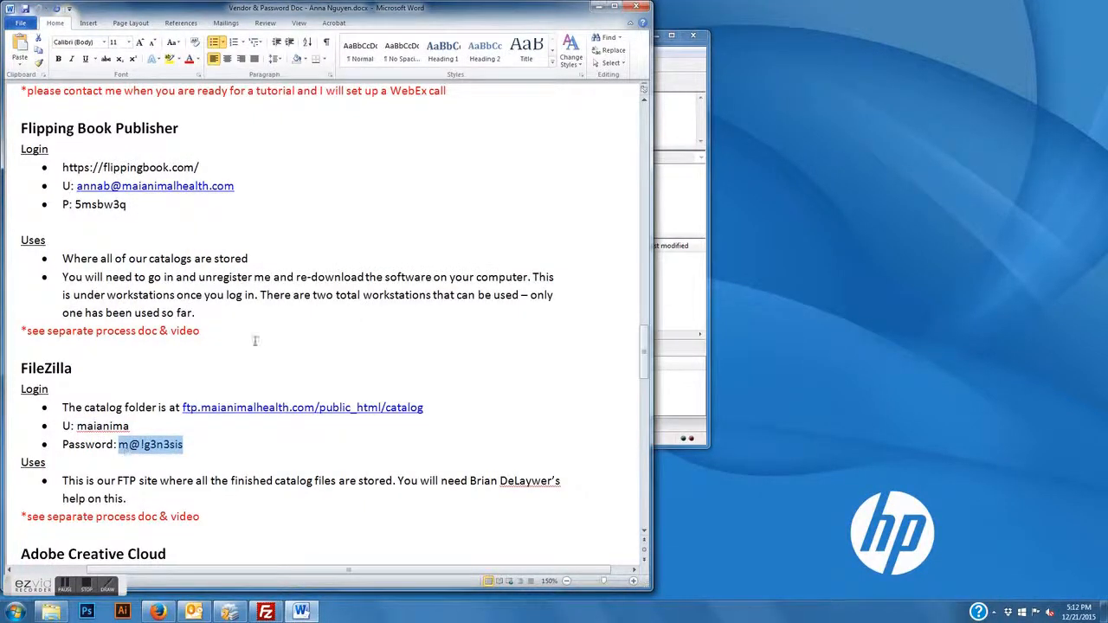
key(alt+Tab)
click(458, 81)
key(ctrl+v)
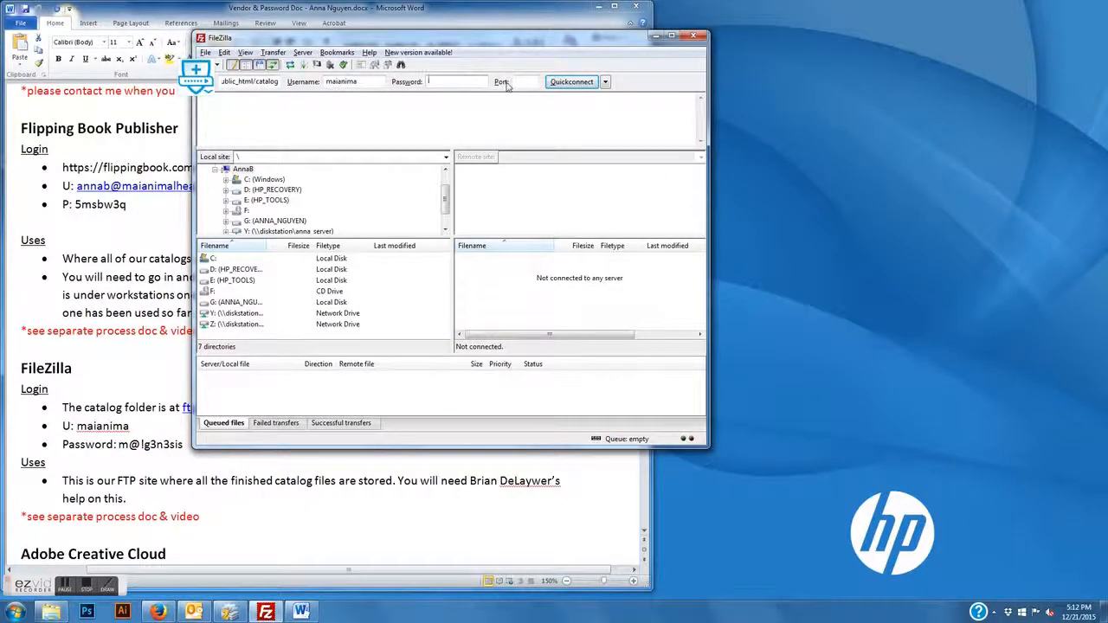
click(570, 82)
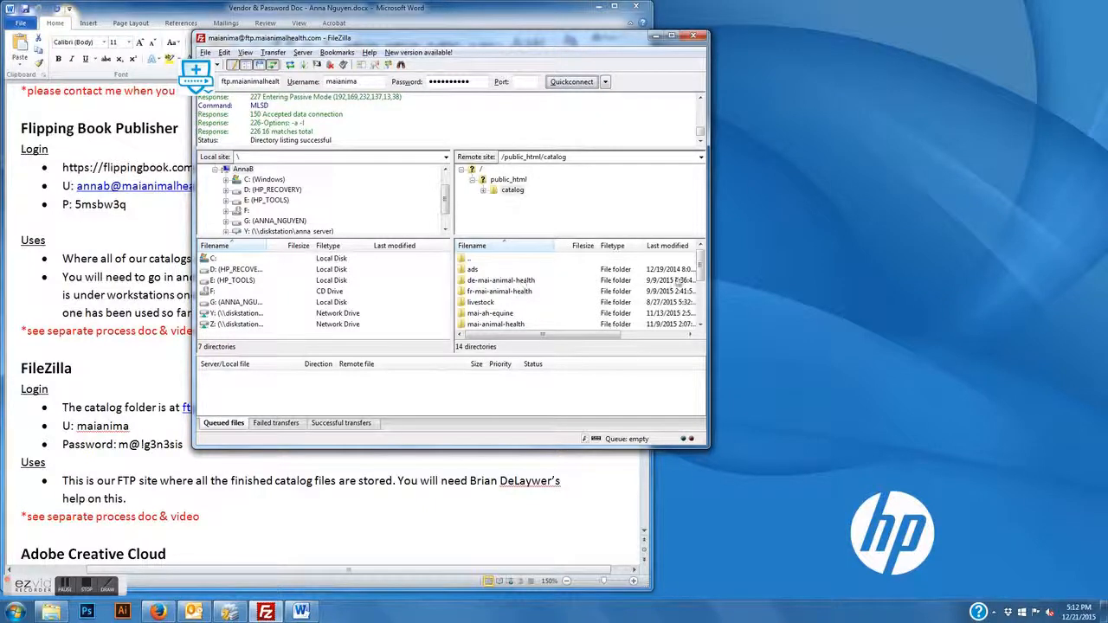
mouse_move(702, 270)
mouse_down()
mouse_move(700, 317)
mouse_move(706, 252)
mouse_up()
Create a remote directory named 'test' inside /public_html/catalog and check the file list
right_click(468, 262)
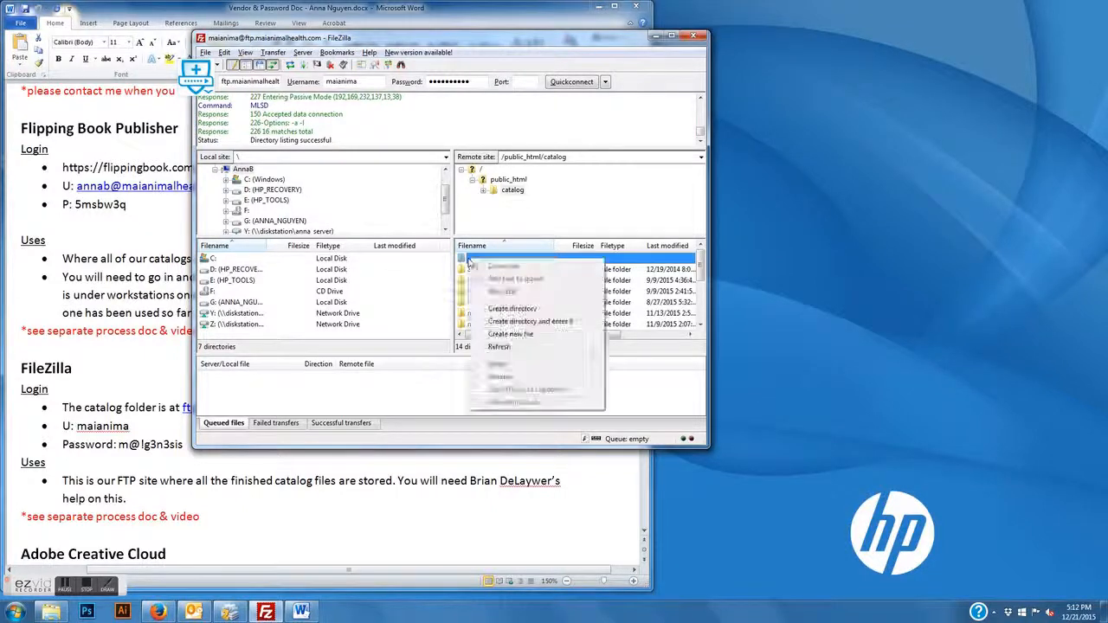
click(503, 308)
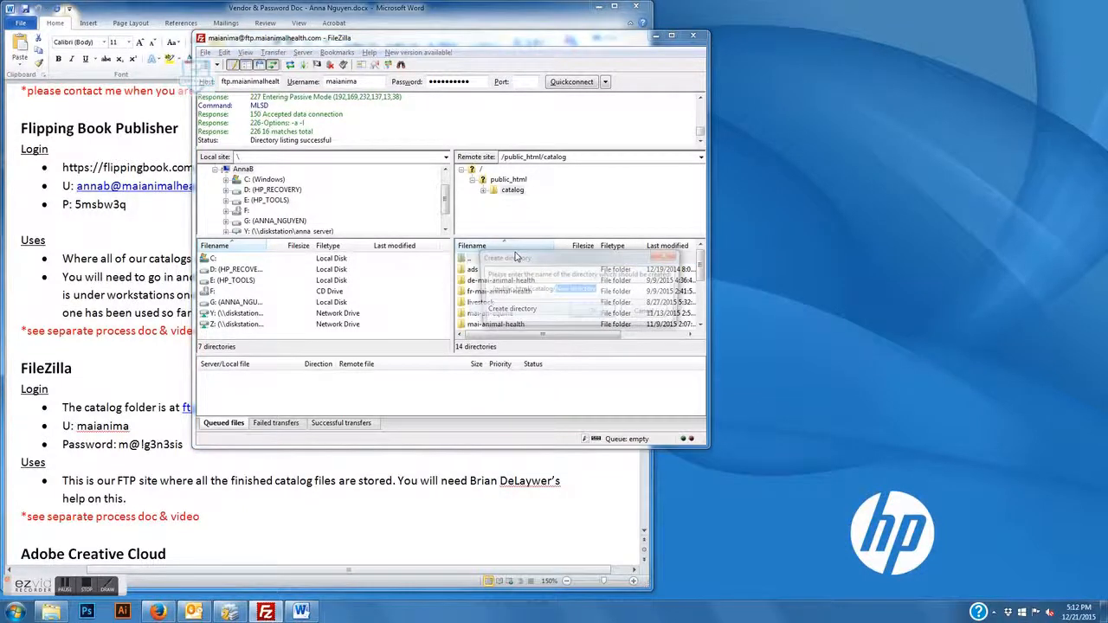
text(test)
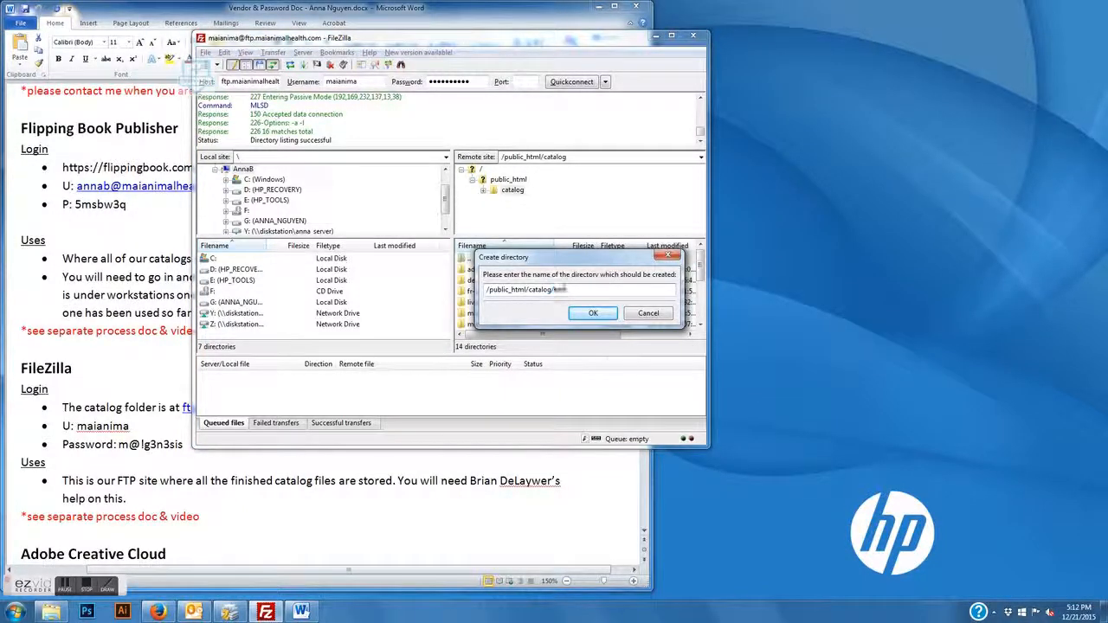
click(616, 317)
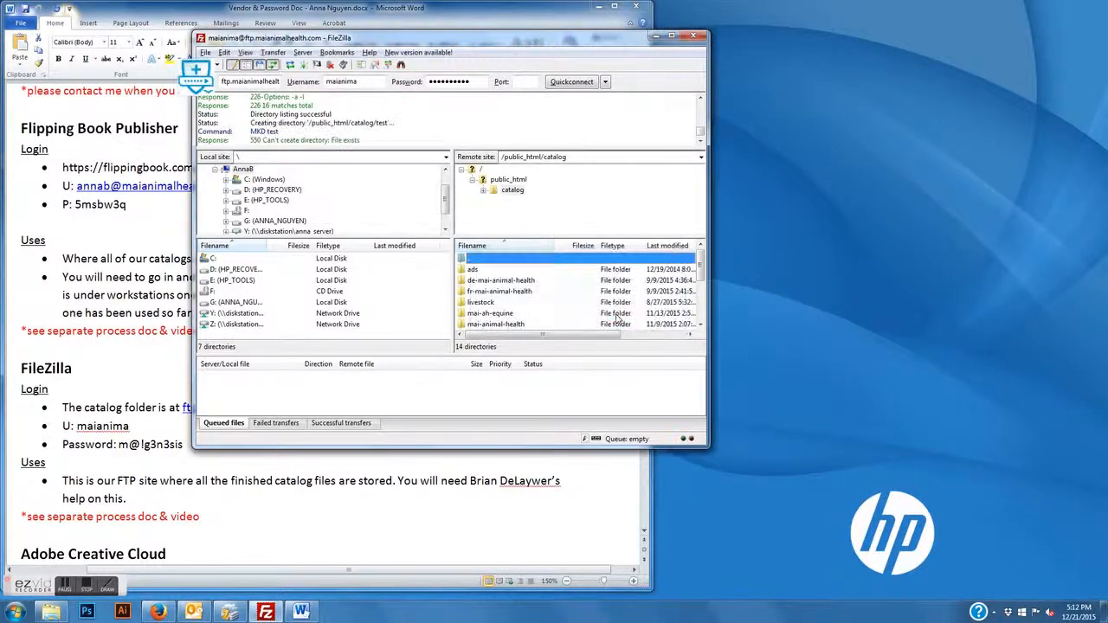
scroll(701, 292, down, 2)
scroll(701, 292, down, 2)
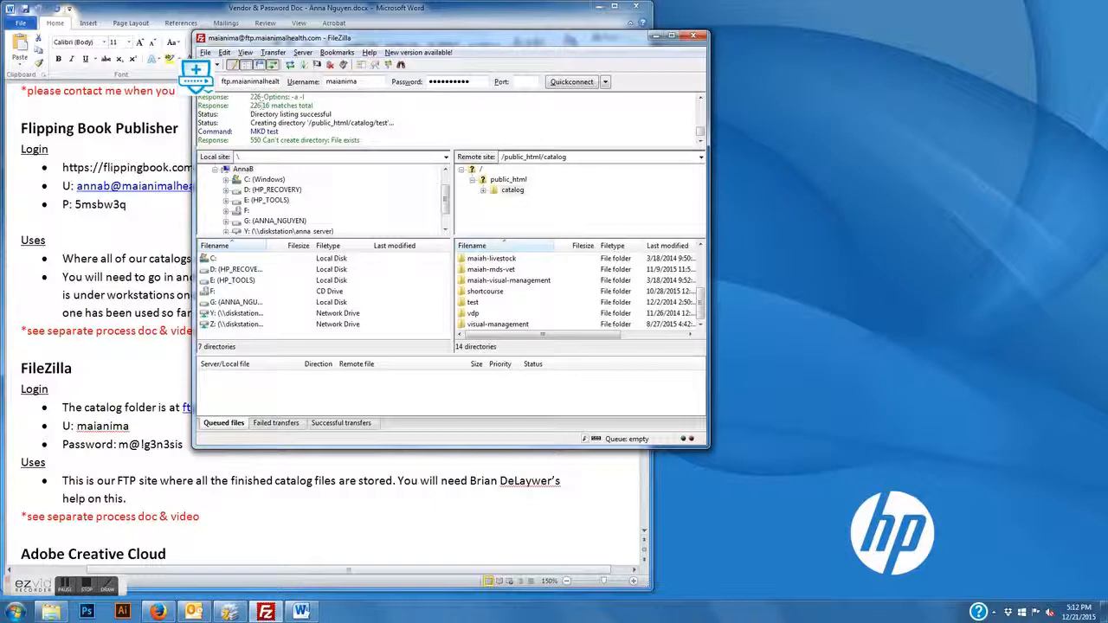
In FlippingBook Publisher, create a new Magazine project named 'Test Equine Catalog'
click(232, 613)
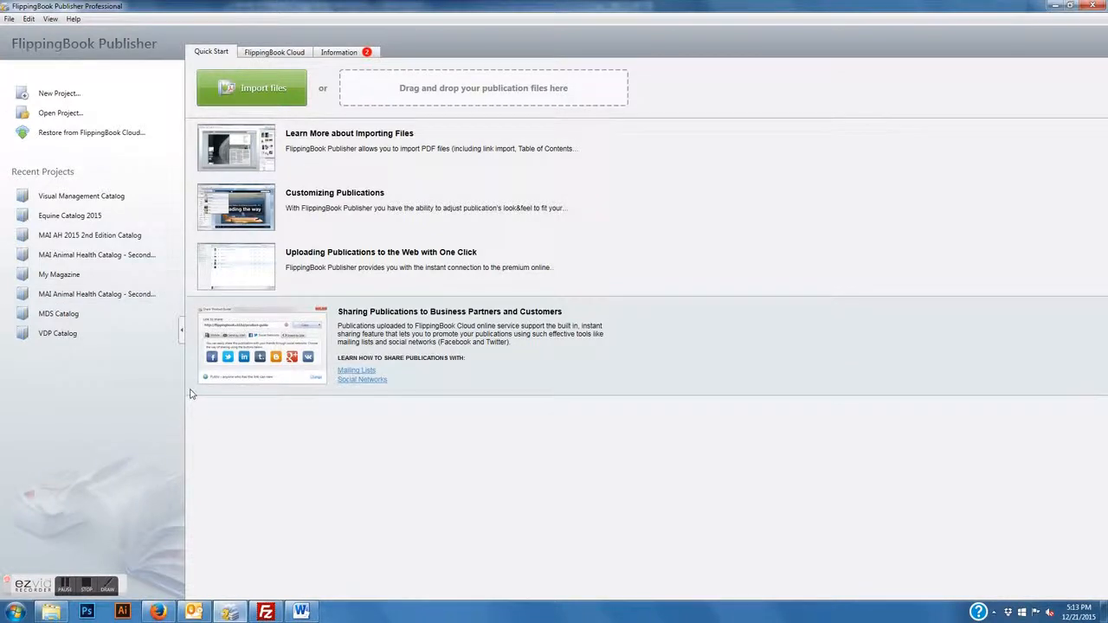
click(57, 93)
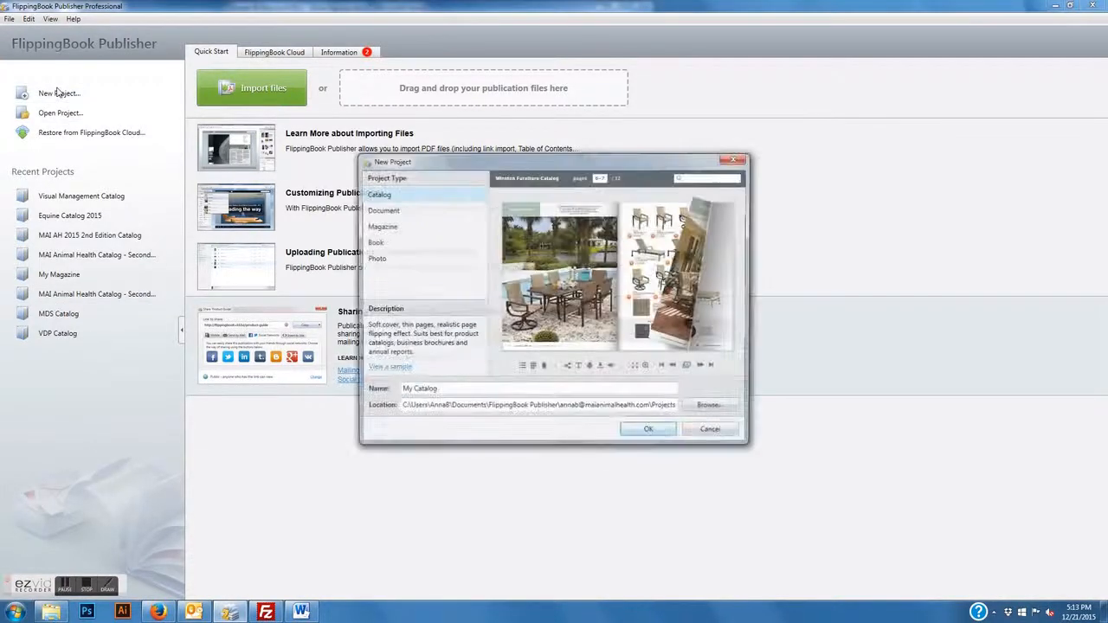
click(387, 226)
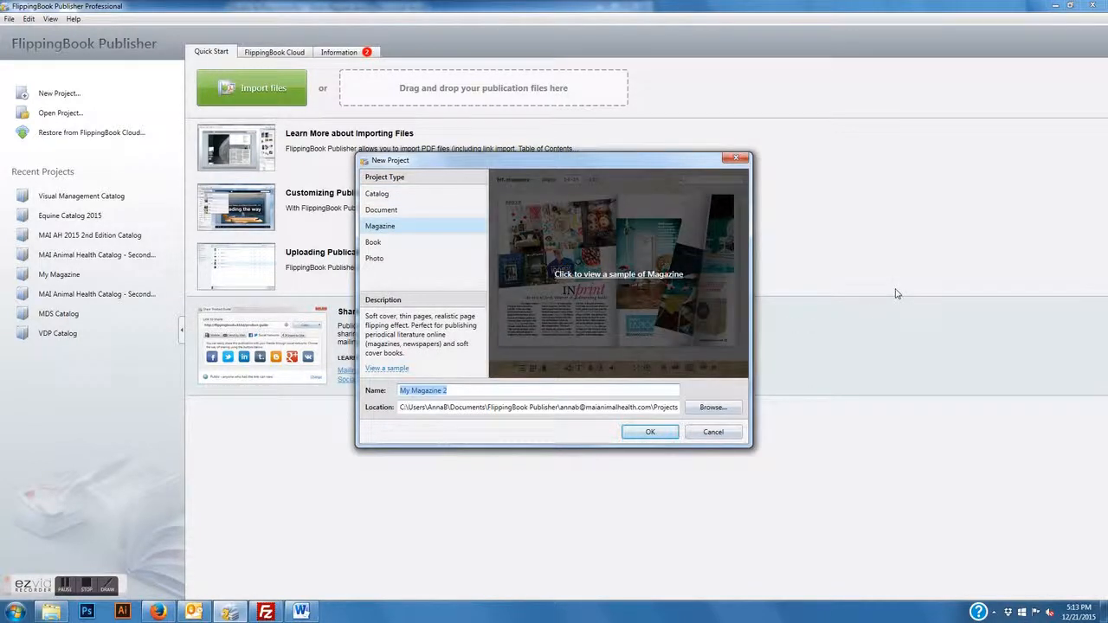
text(Test E)
click(649, 435)
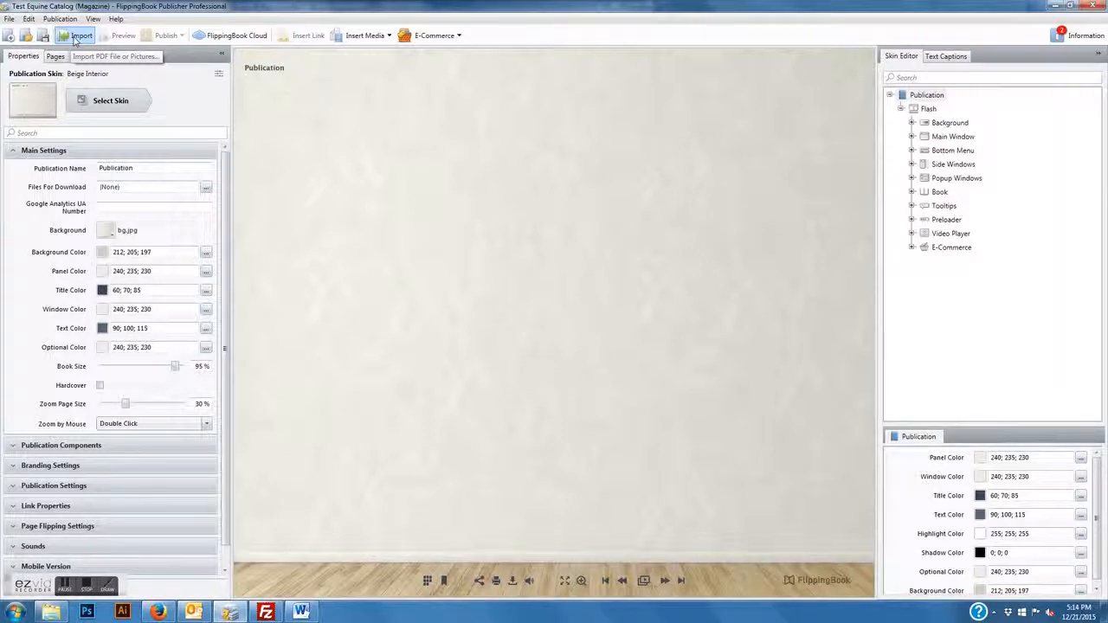
Import and convert MAI AH Equine Catalog.pdf, then dismiss the missing-characters warning
click(76, 40)
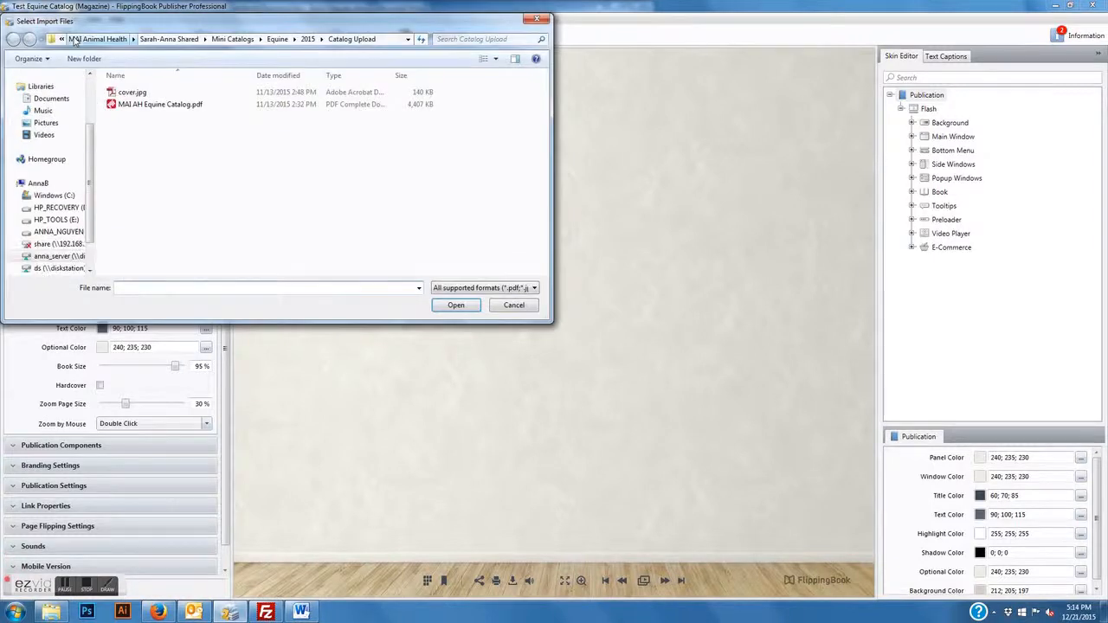
click(204, 105)
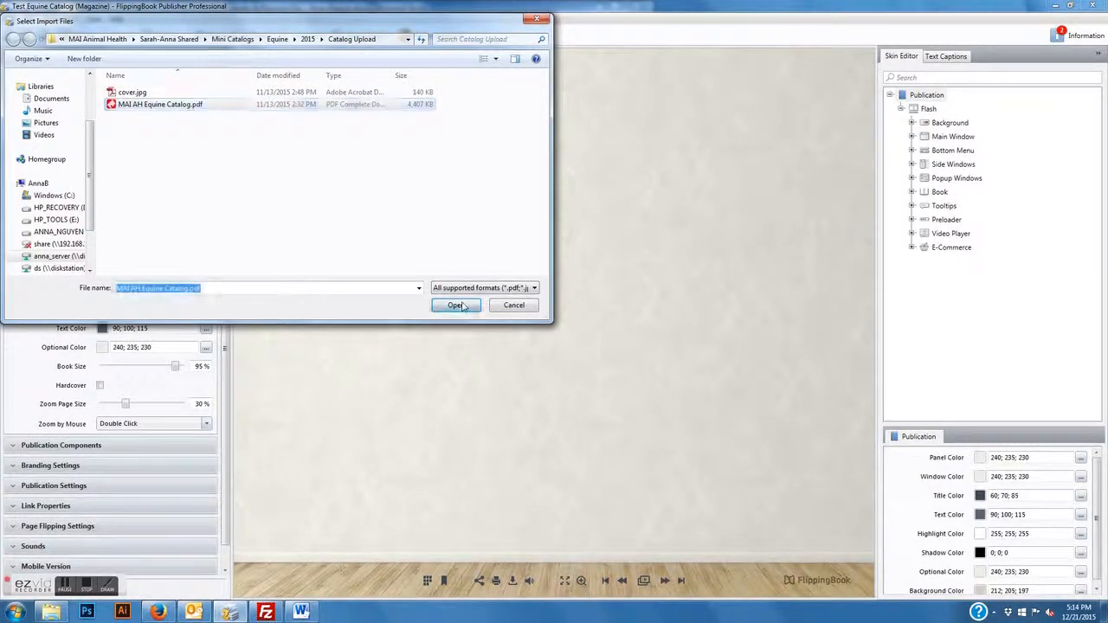
click(459, 307)
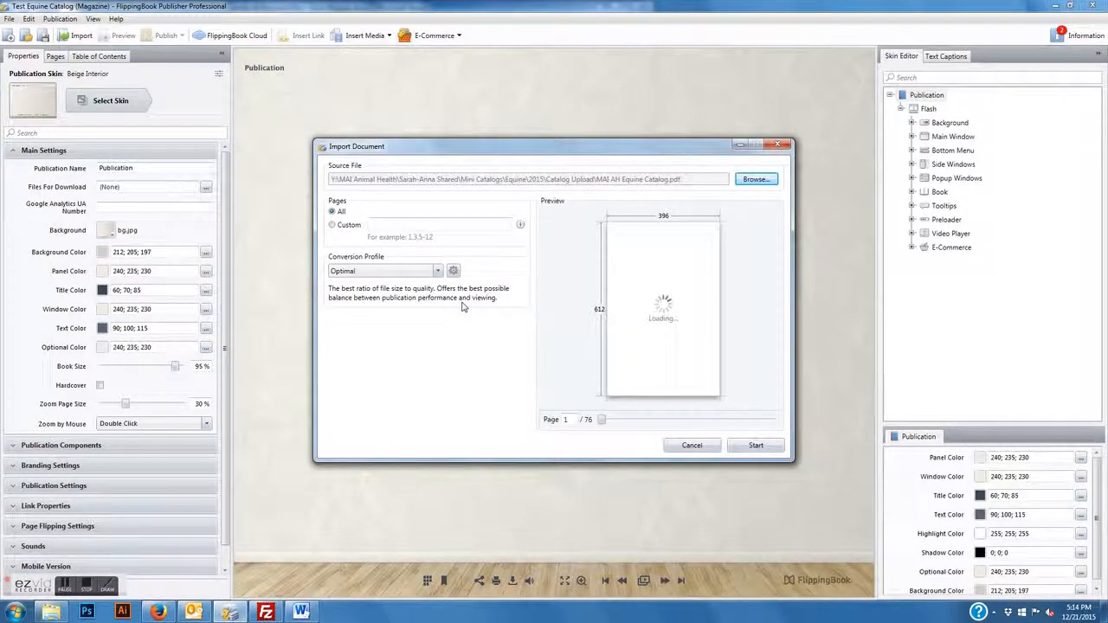
click(742, 442)
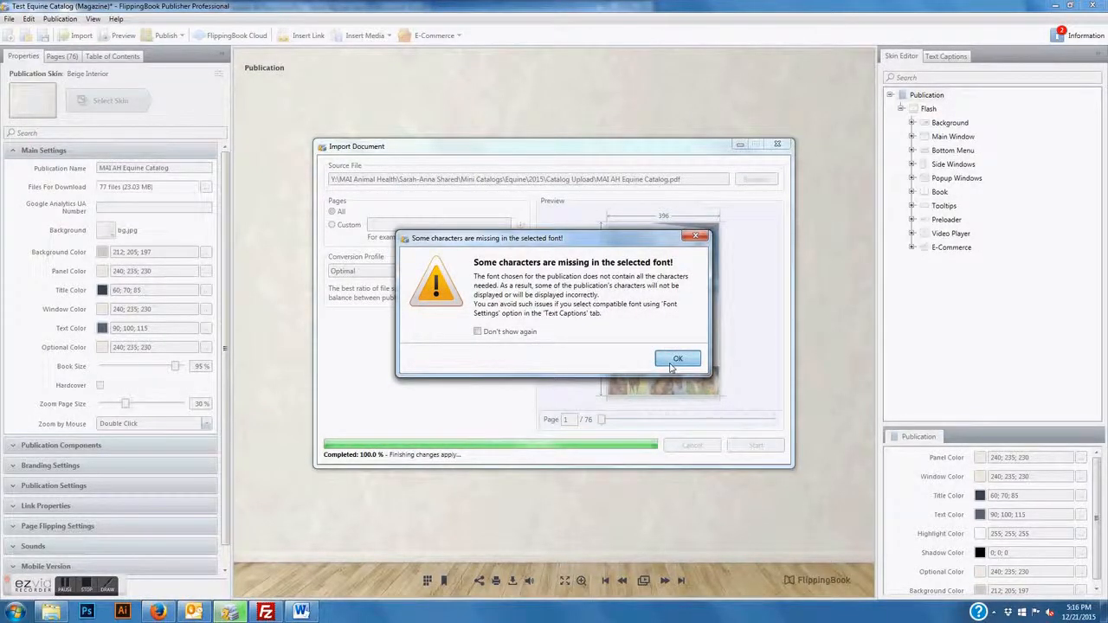
click(675, 359)
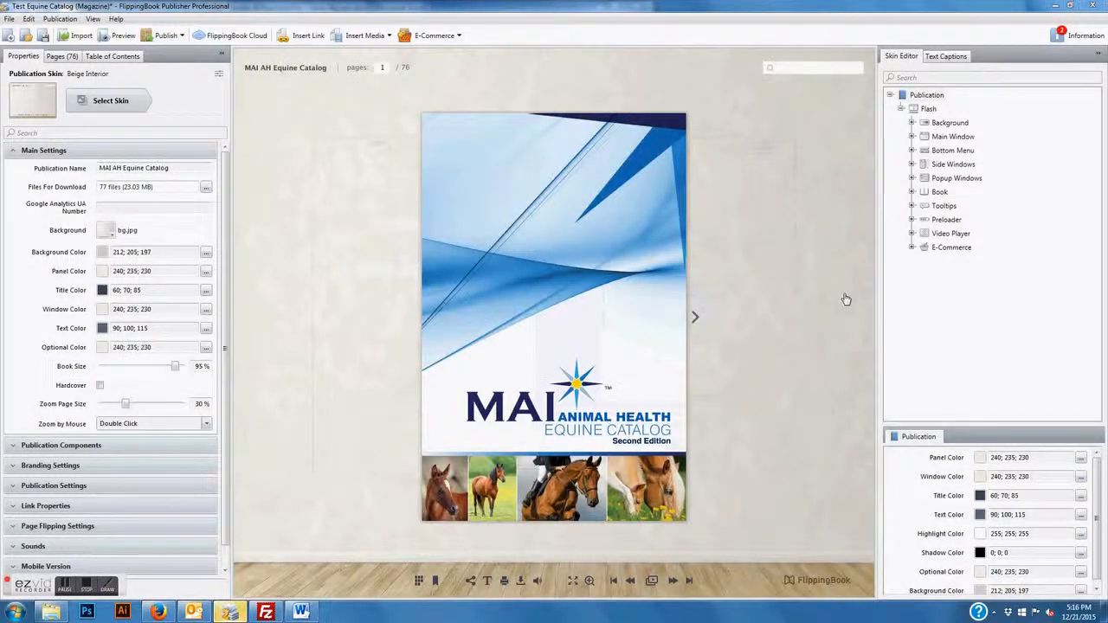
Preview the opening spreads, then rename the publication 'MAI AH Equine Catalog - Test'
click(683, 313)
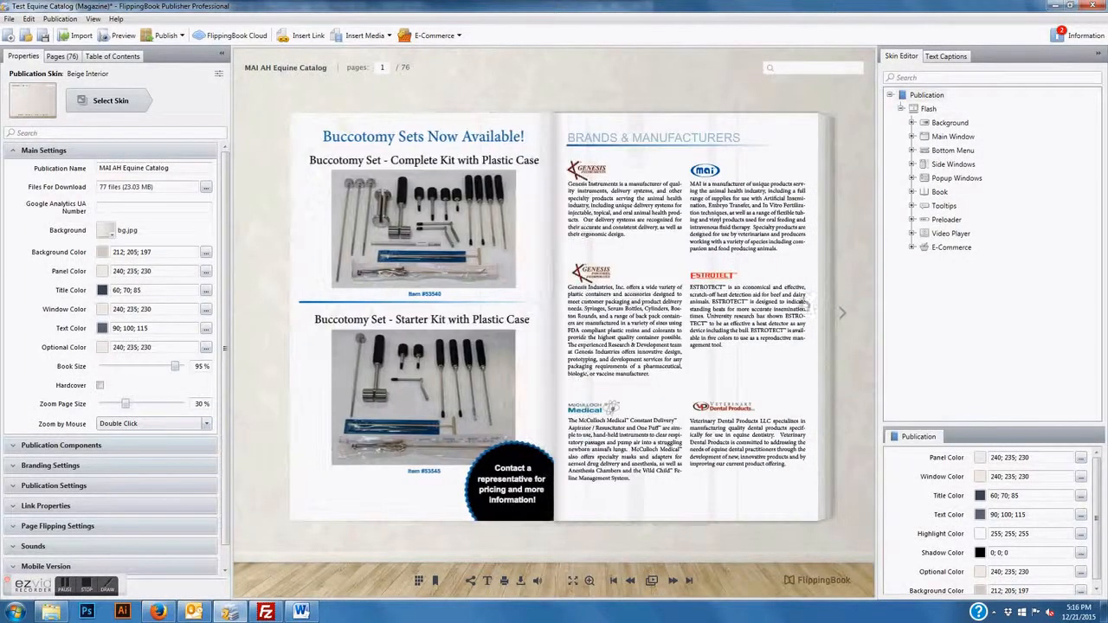
click(809, 308)
click(314, 386)
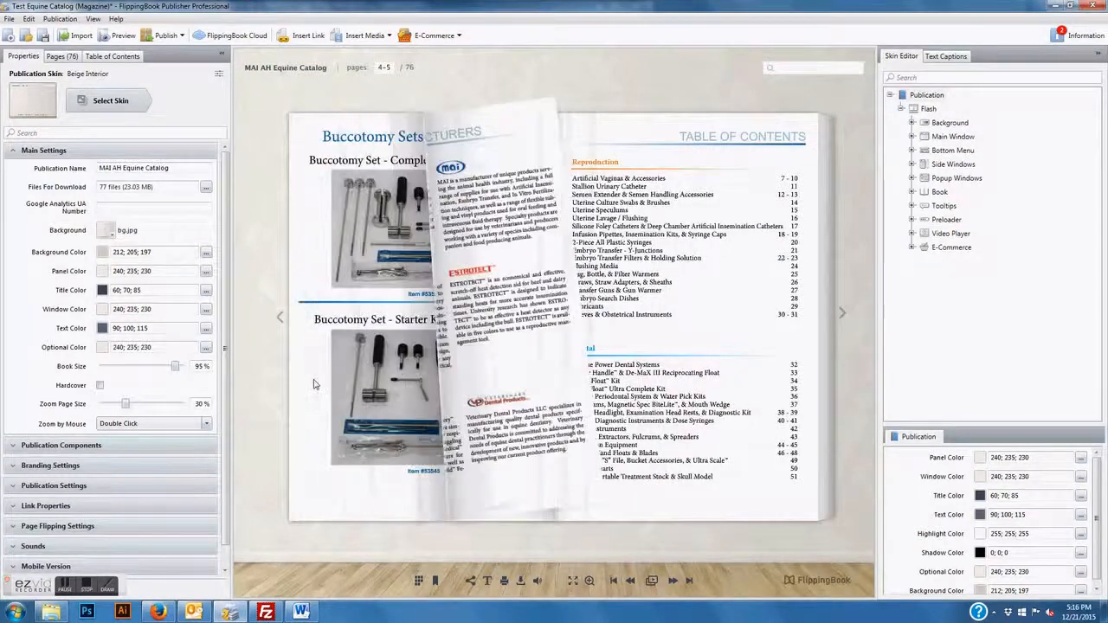
click(300, 384)
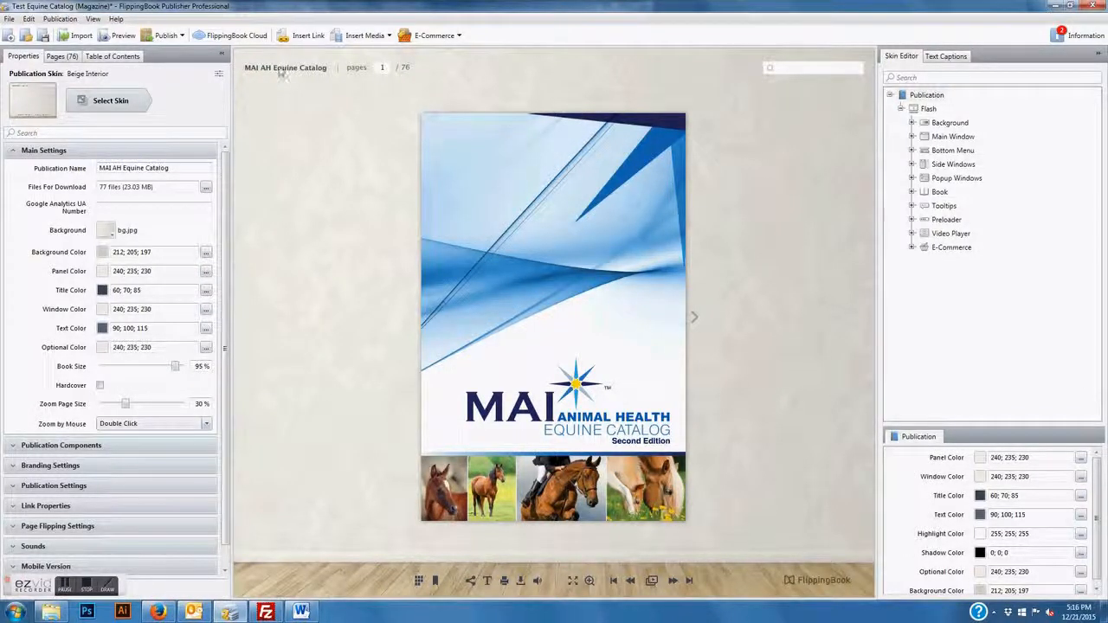
click(179, 169)
text(- Test)
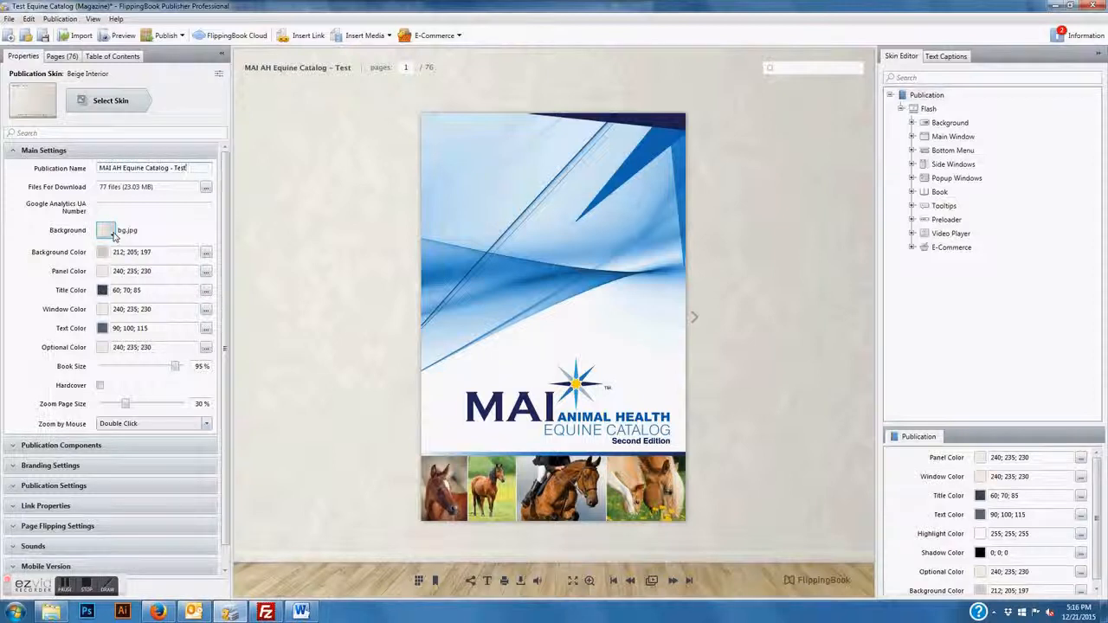
Remove the background image and enlarge the book size to 100%
click(111, 233)
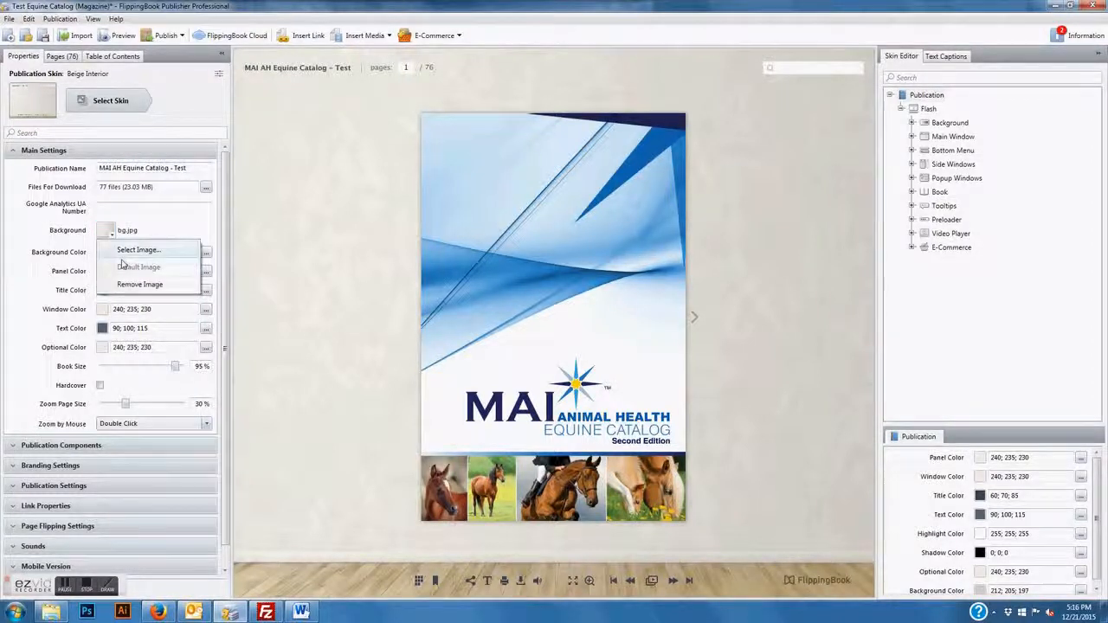
click(130, 285)
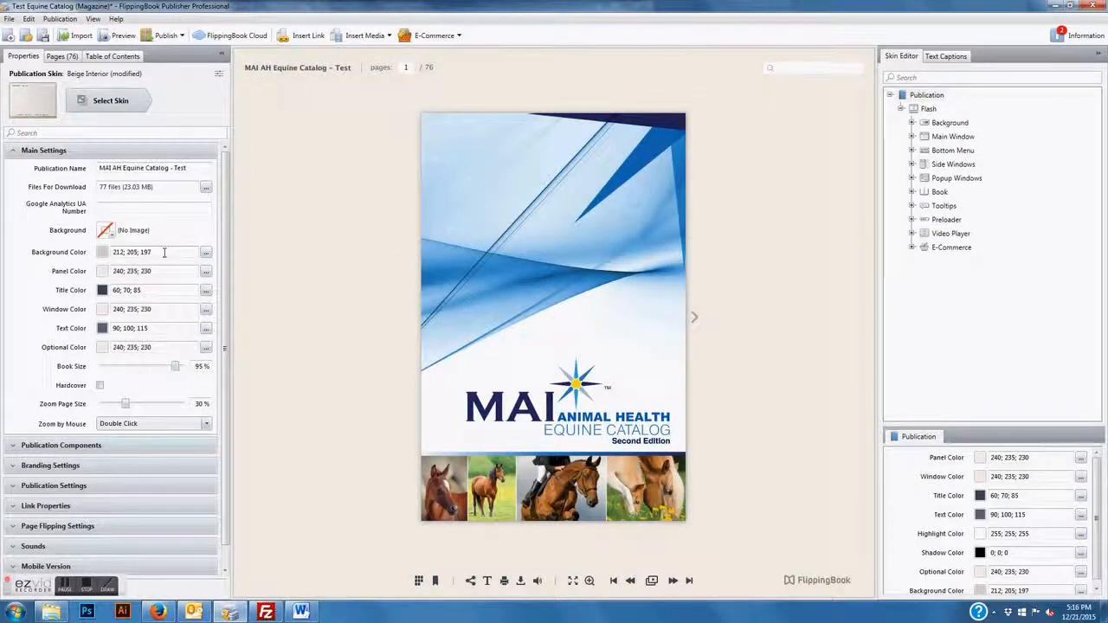
drag(176, 367, 186, 367)
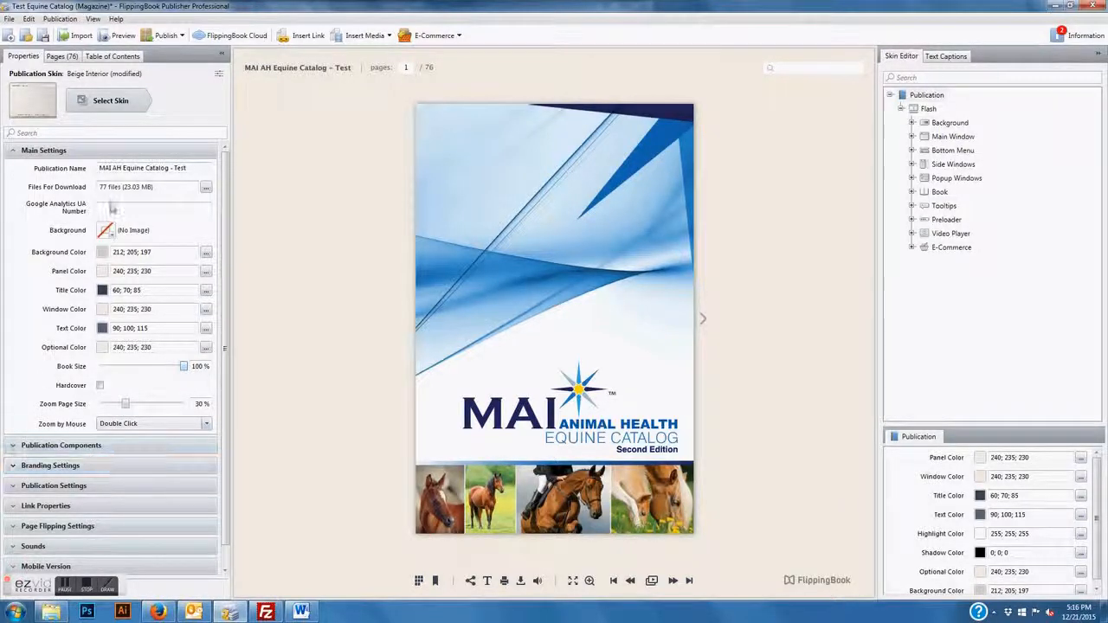
click(95, 151)
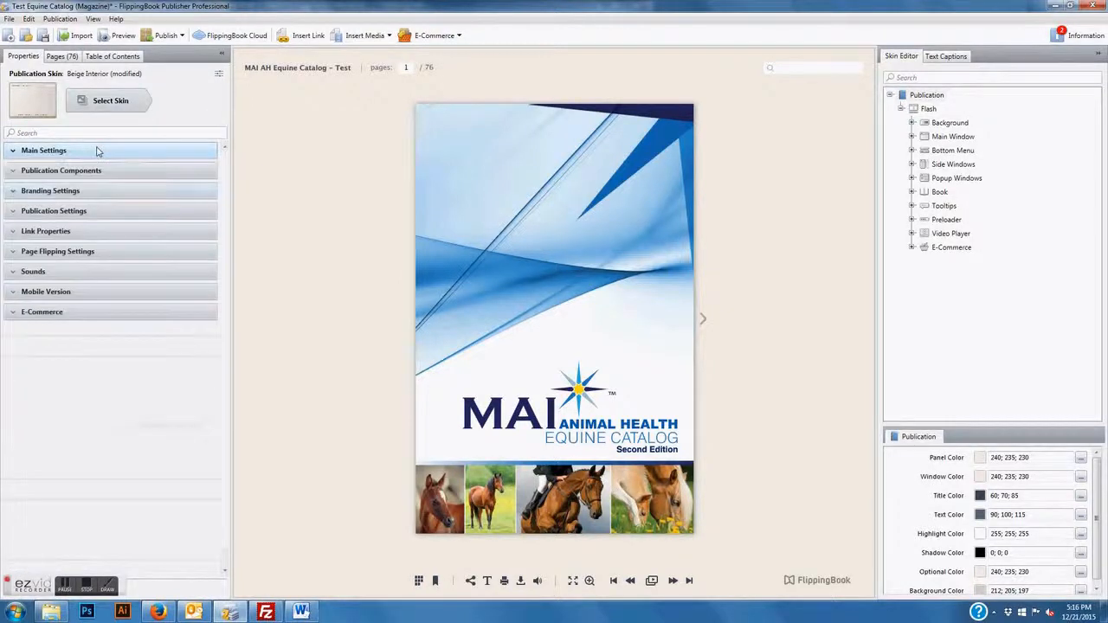
click(87, 191)
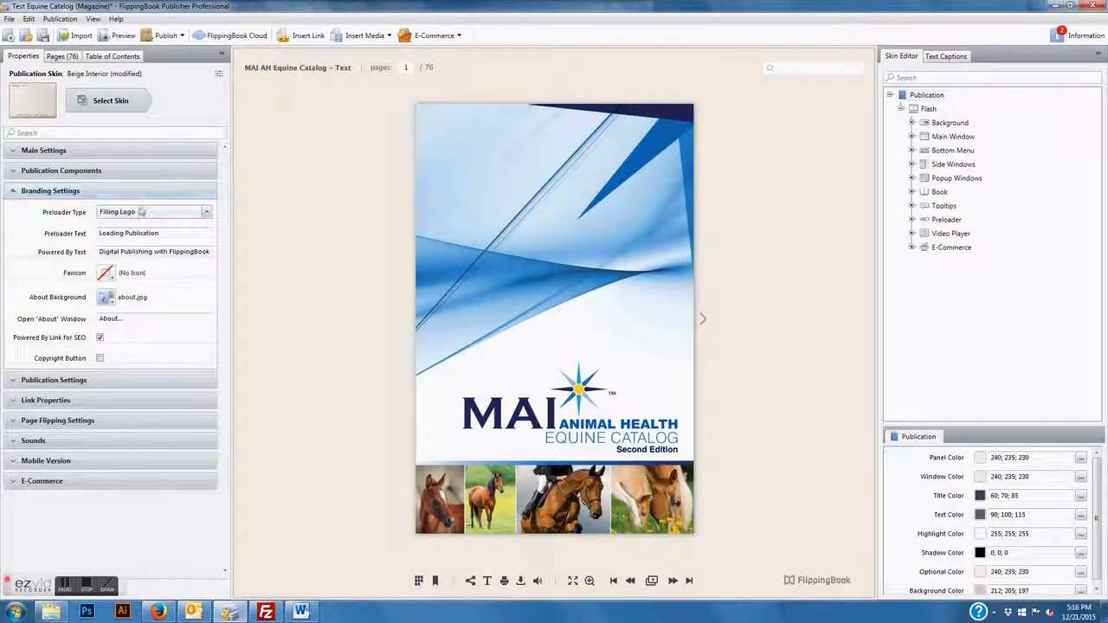
click(111, 152)
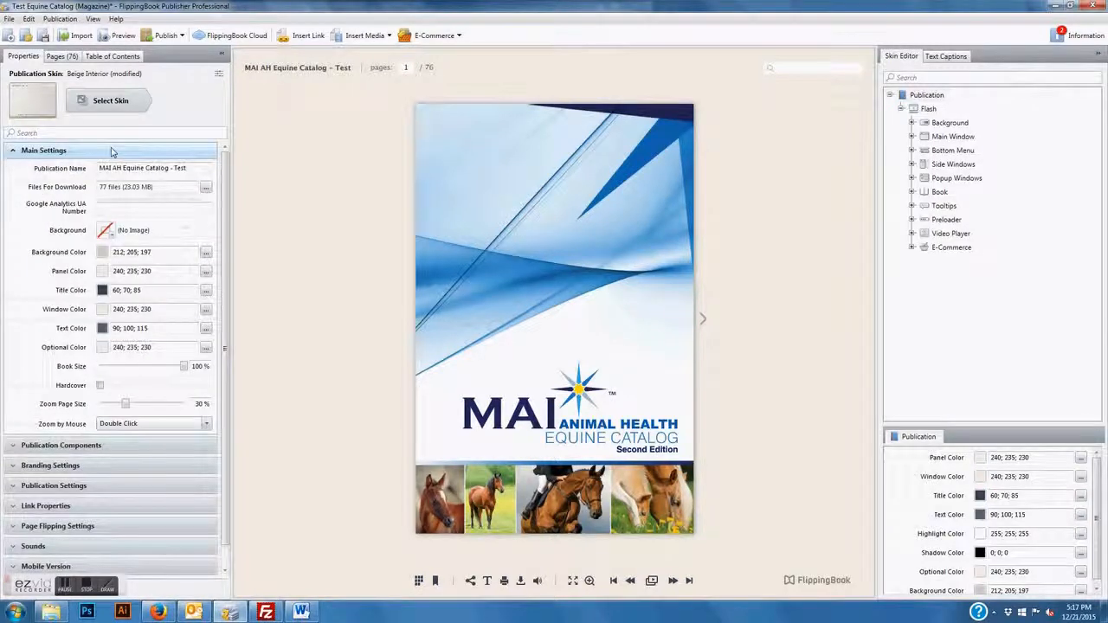
click(110, 168)
key(shift+End)
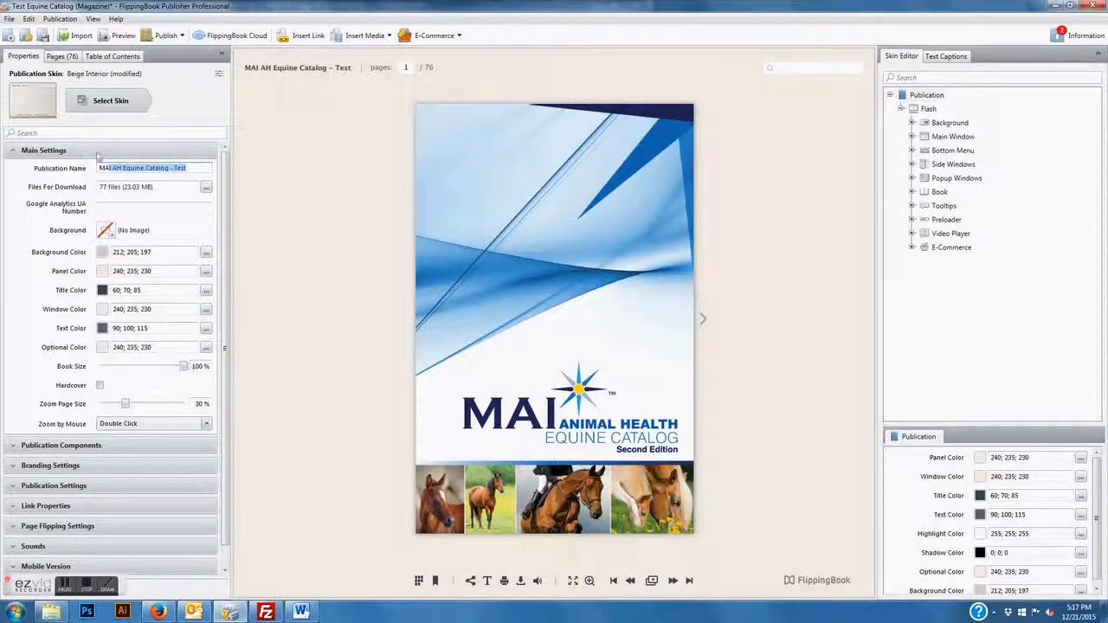
Set a Classic preloader reading 'Loading Catalog' and replace the powered-by credit with MAI Animal Health
click(52, 151)
click(78, 191)
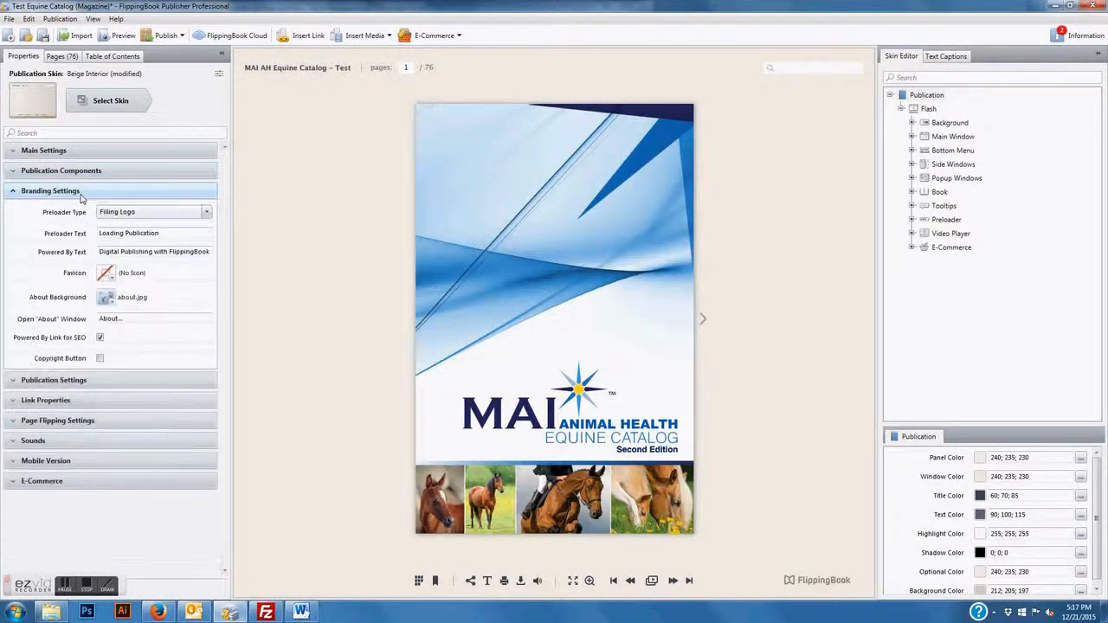
click(136, 215)
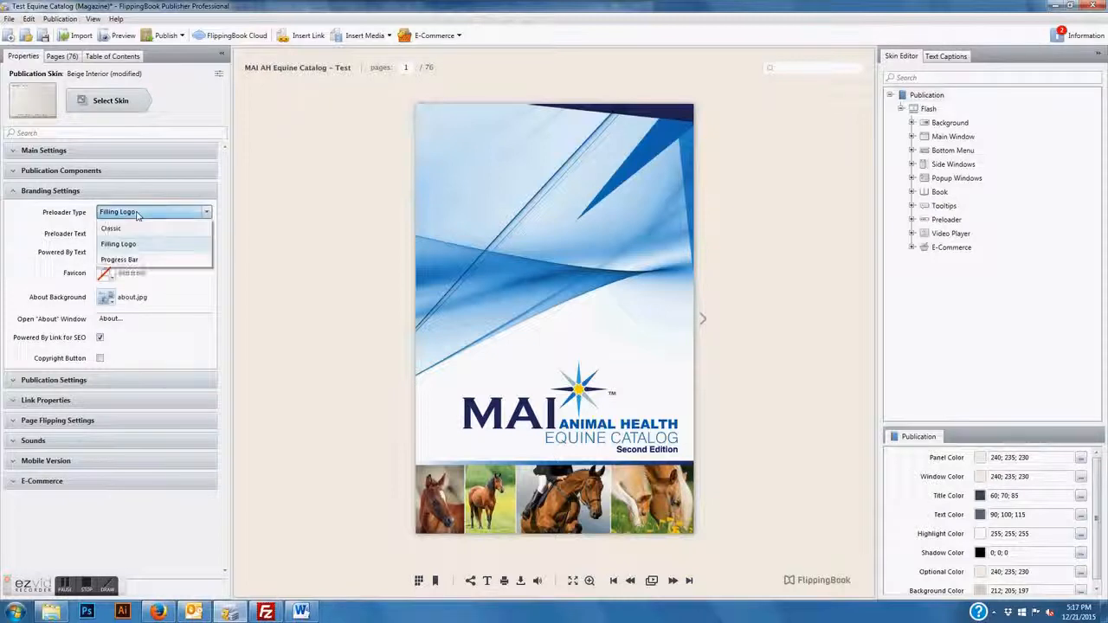
click(135, 246)
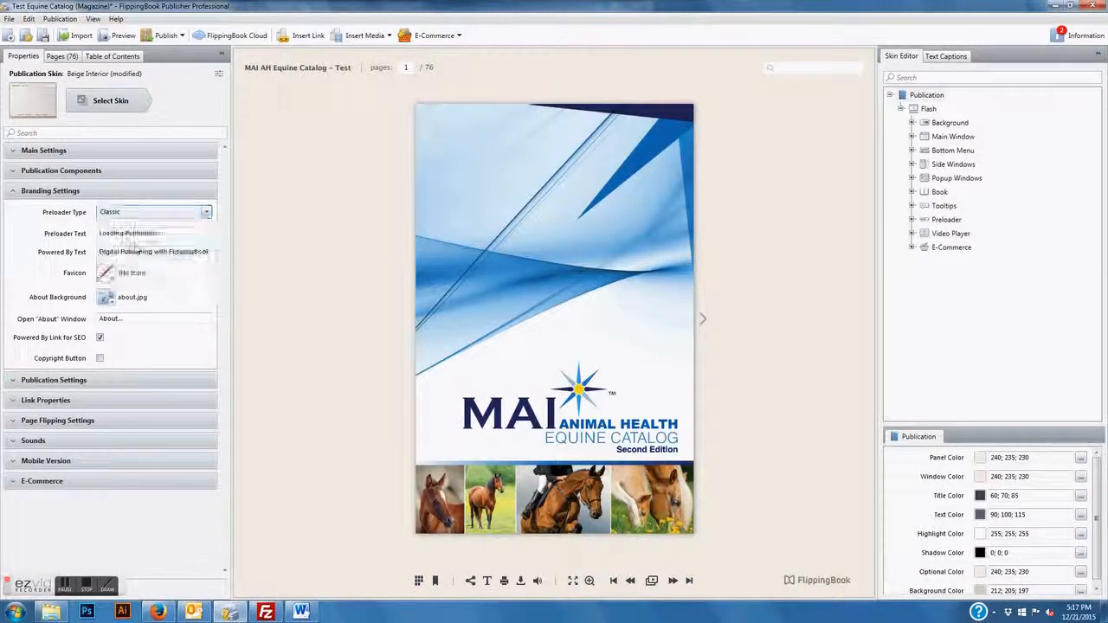
drag(169, 233, 90, 241)
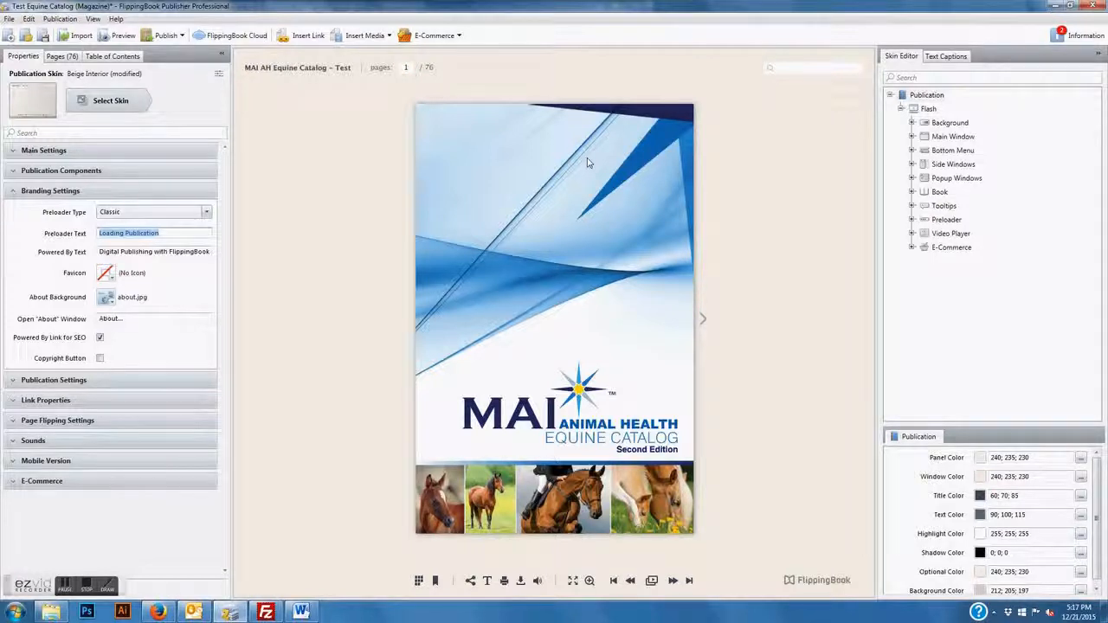
text(Loading)
click(167, 251)
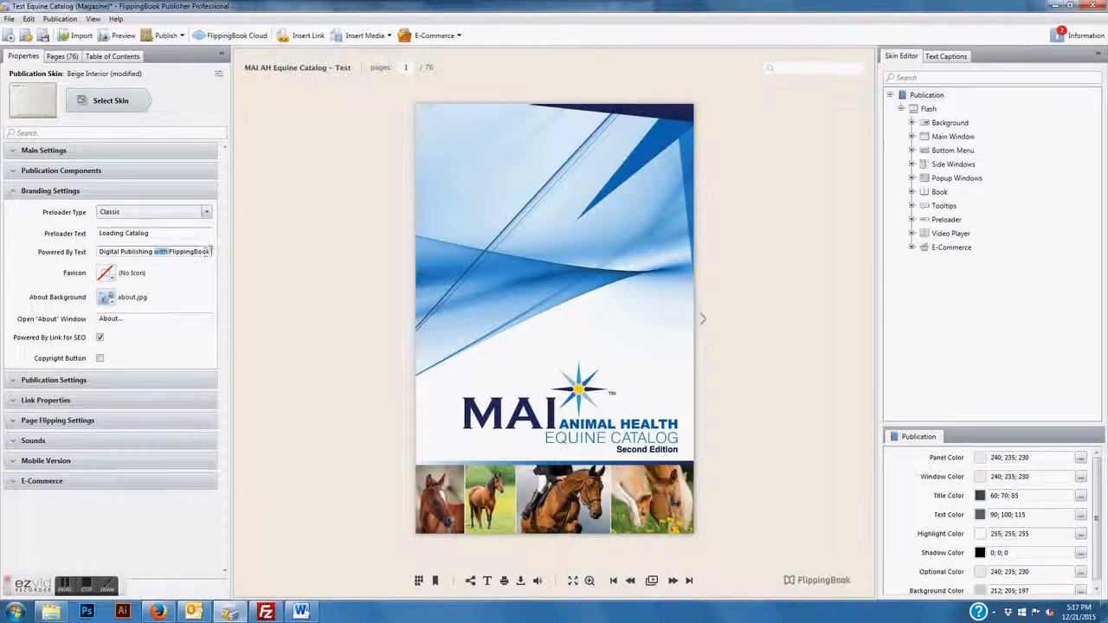
drag(208, 251, 98, 252)
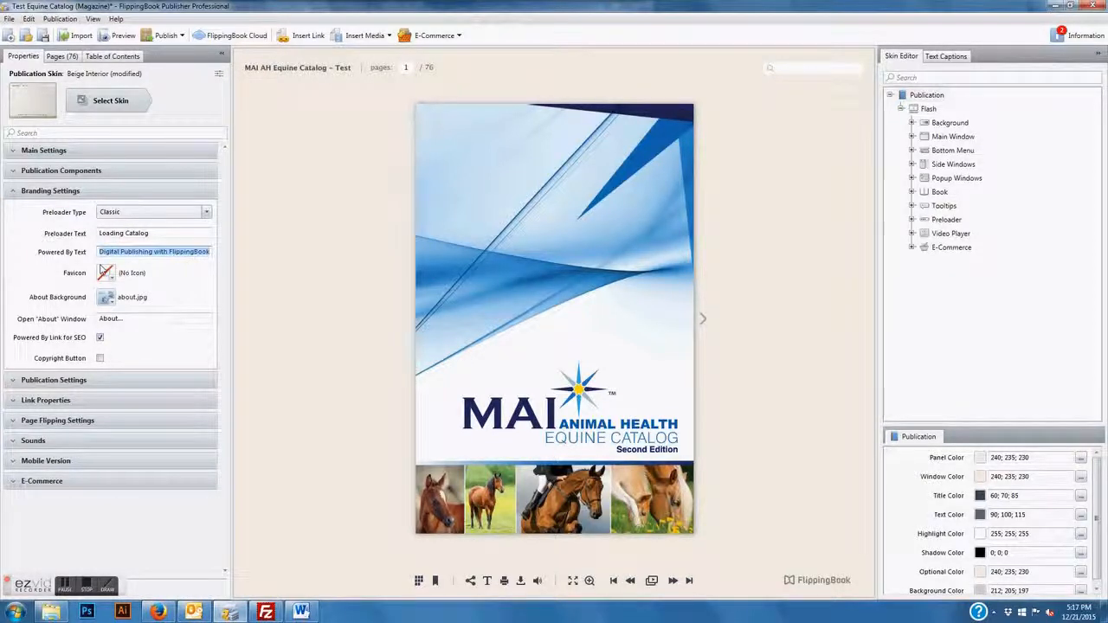
text(MAI Aniaml H)
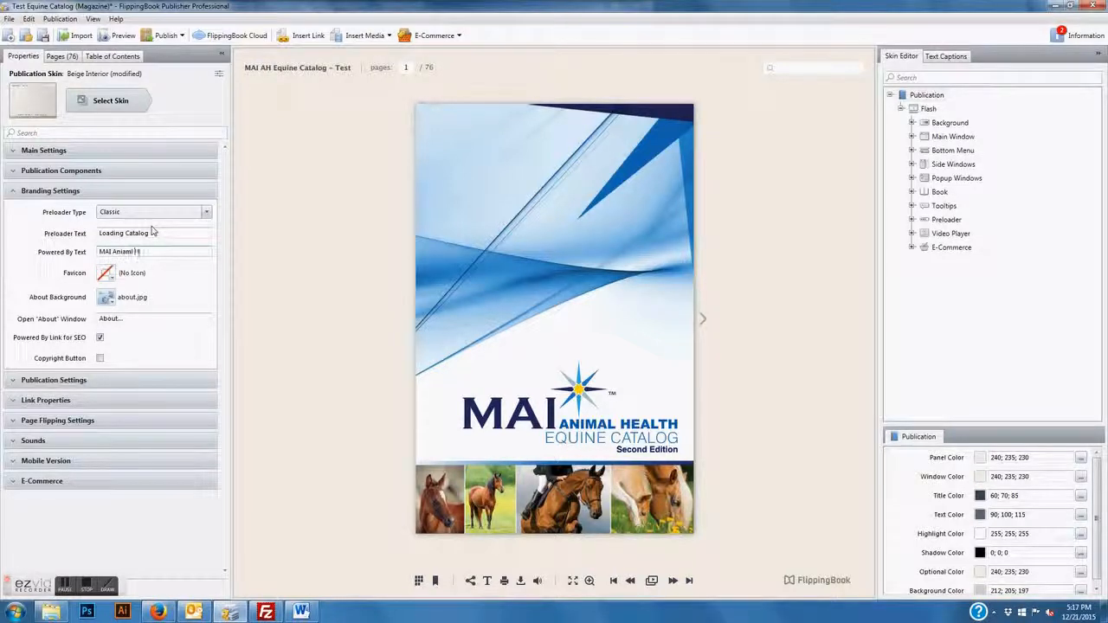
text(mal Health)
Add a 'Brands & Manufacturers' contents entry linked to page 3
click(115, 58)
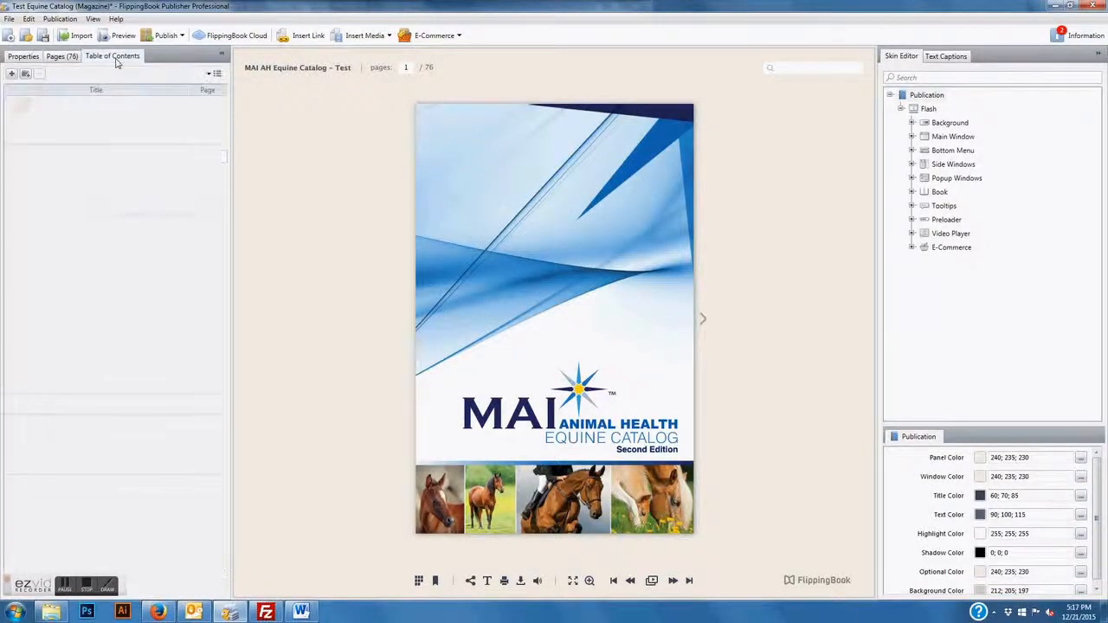
click(678, 265)
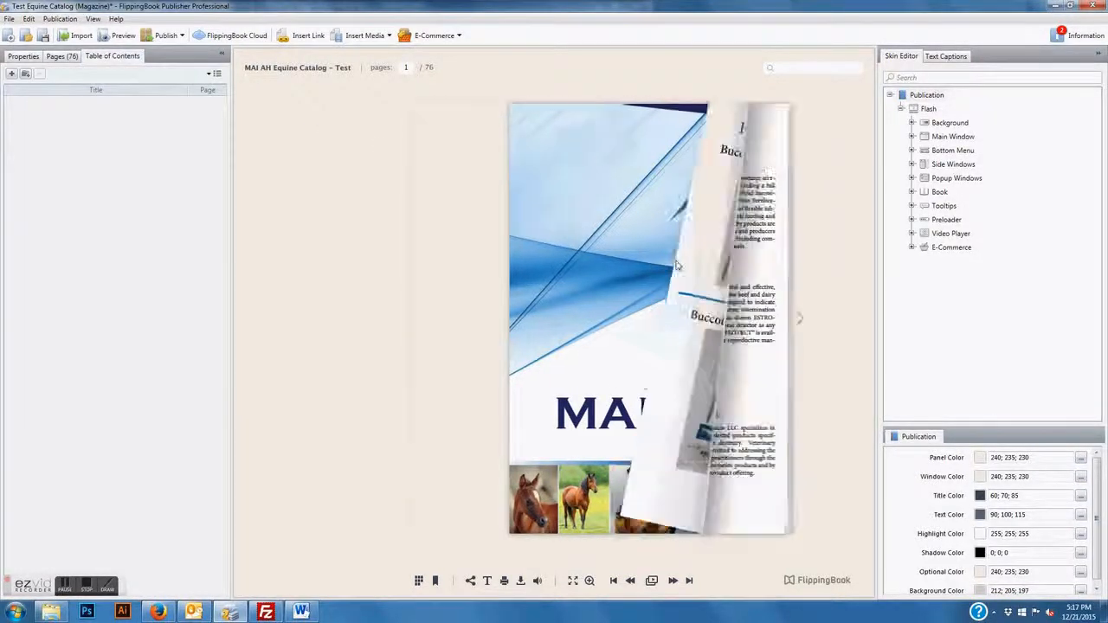
click(12, 74)
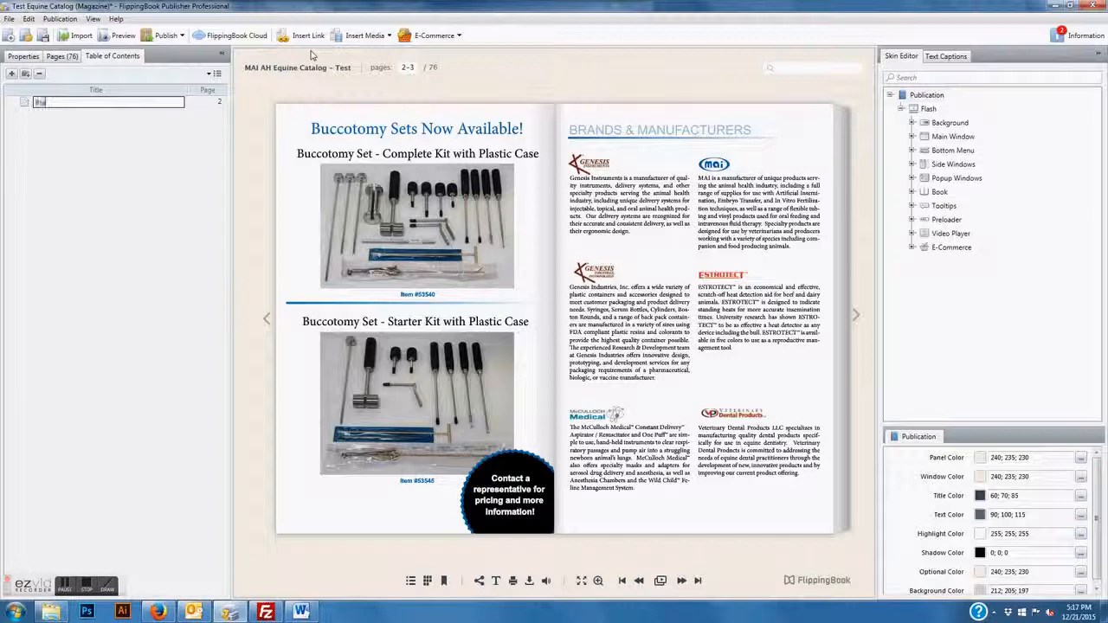
text(Brands & Manufacturi)
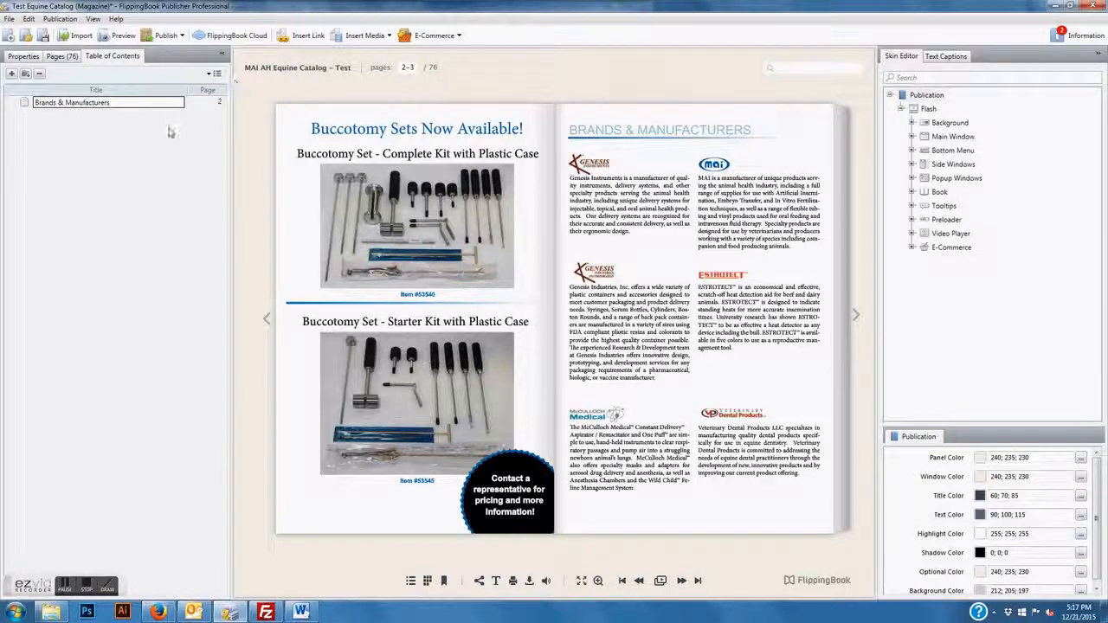
click(208, 105)
click(208, 102)
click(216, 102)
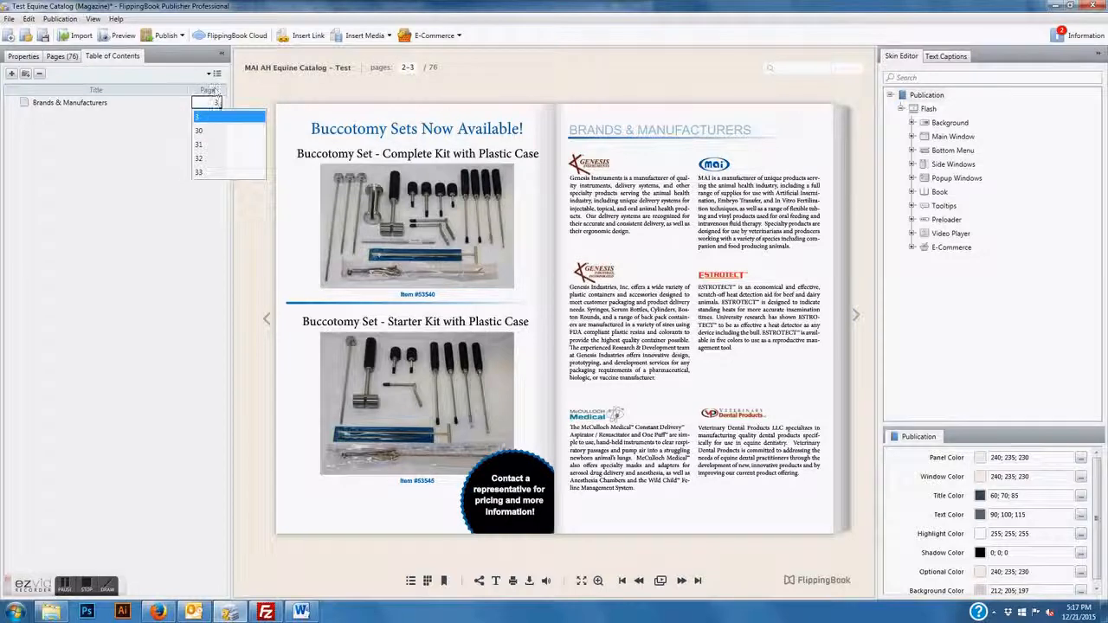
click(215, 120)
click(810, 281)
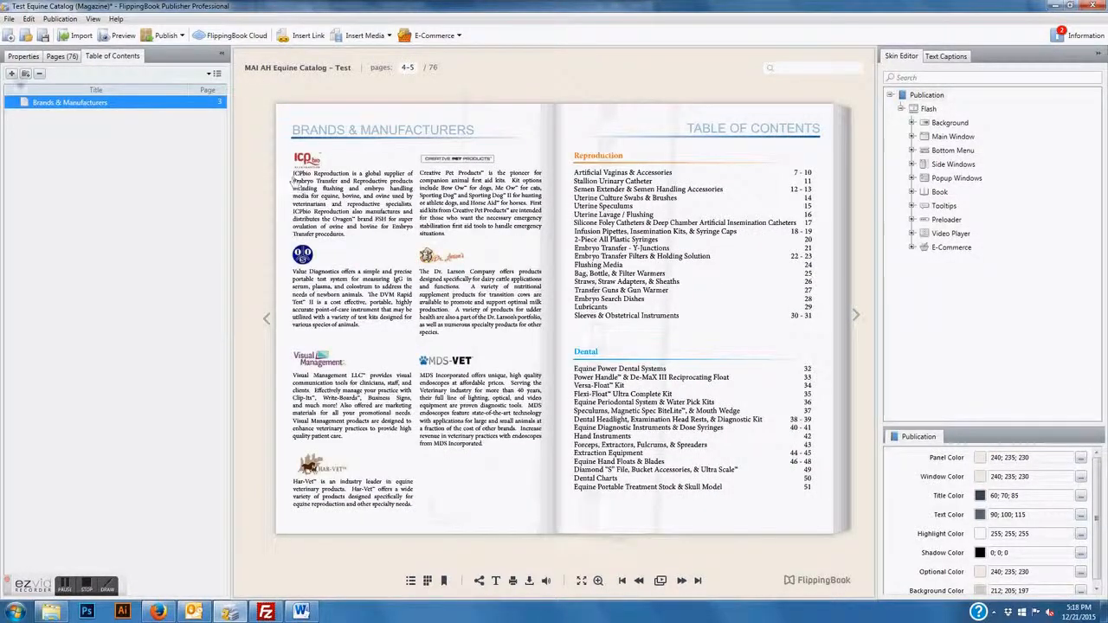
Add a 'Table of Contents' entry linked to page 5 and start another entry
click(12, 73)
text(Table)
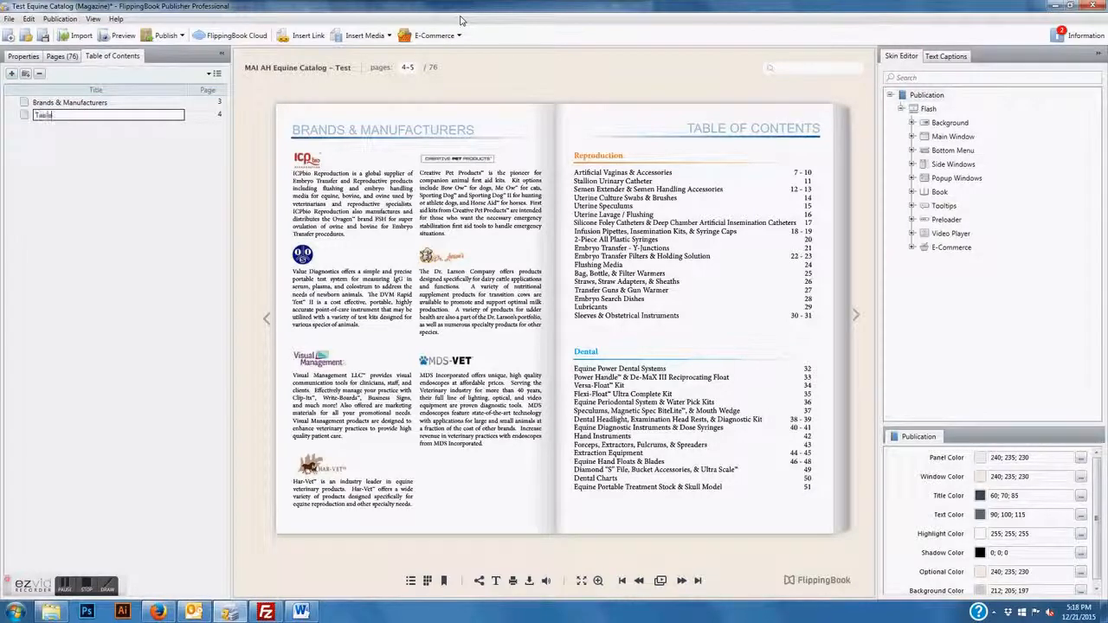
text( of Cont)
click(214, 118)
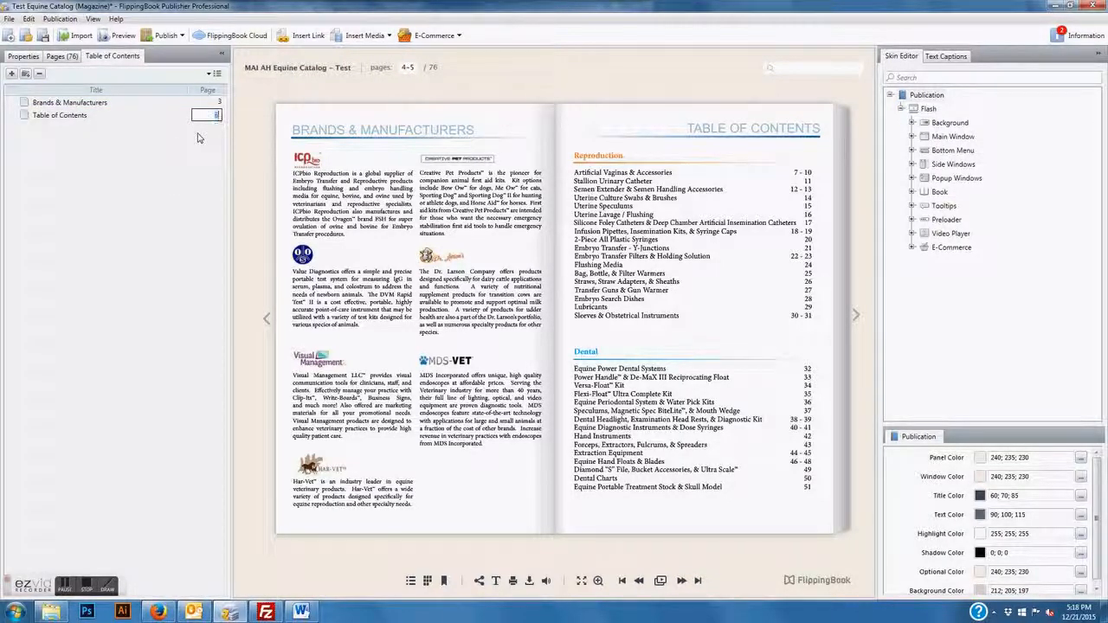
text(5)
key(Return)
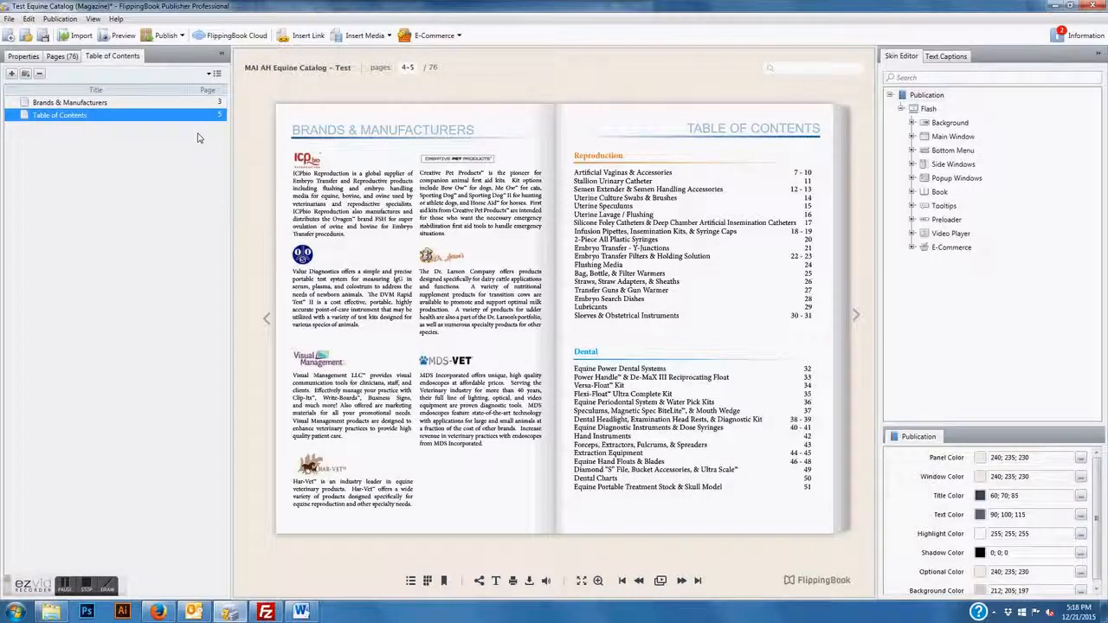
click(816, 212)
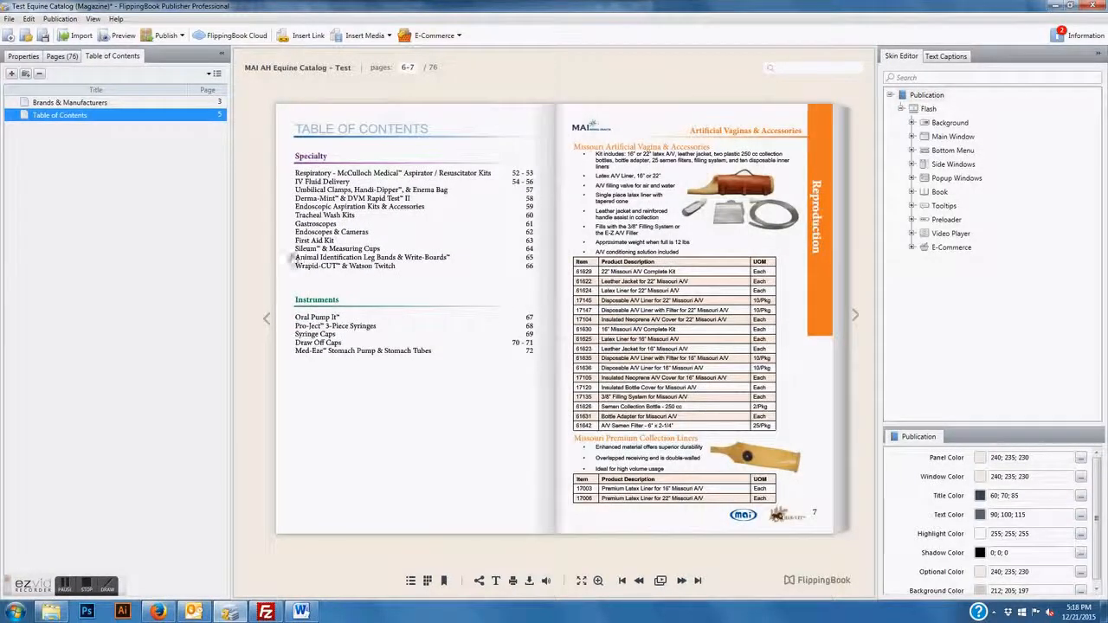
click(292, 259)
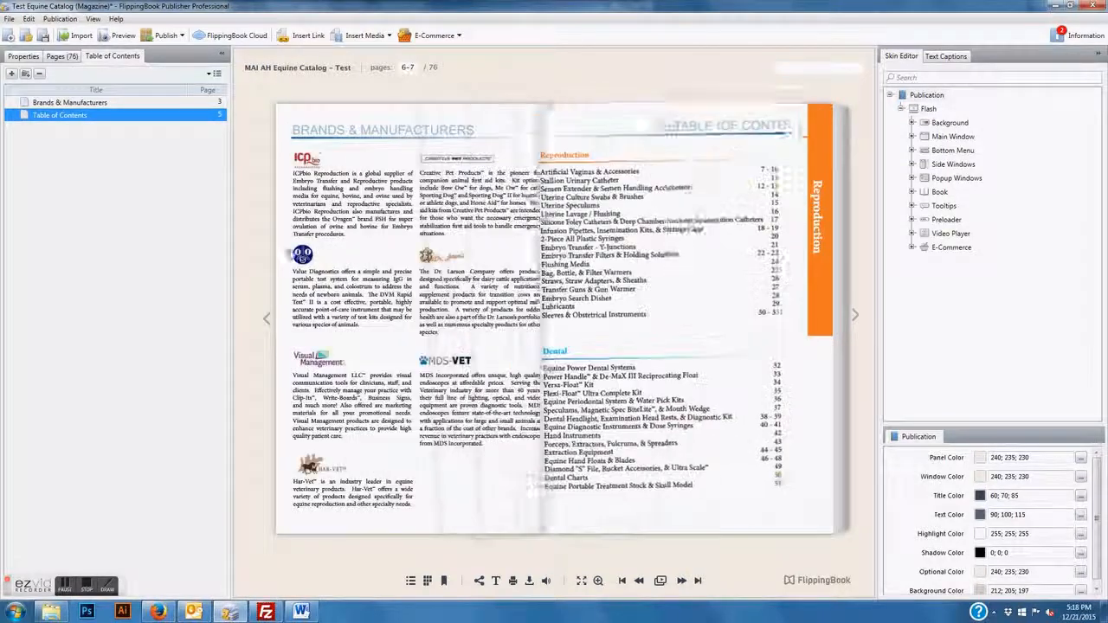
click(11, 75)
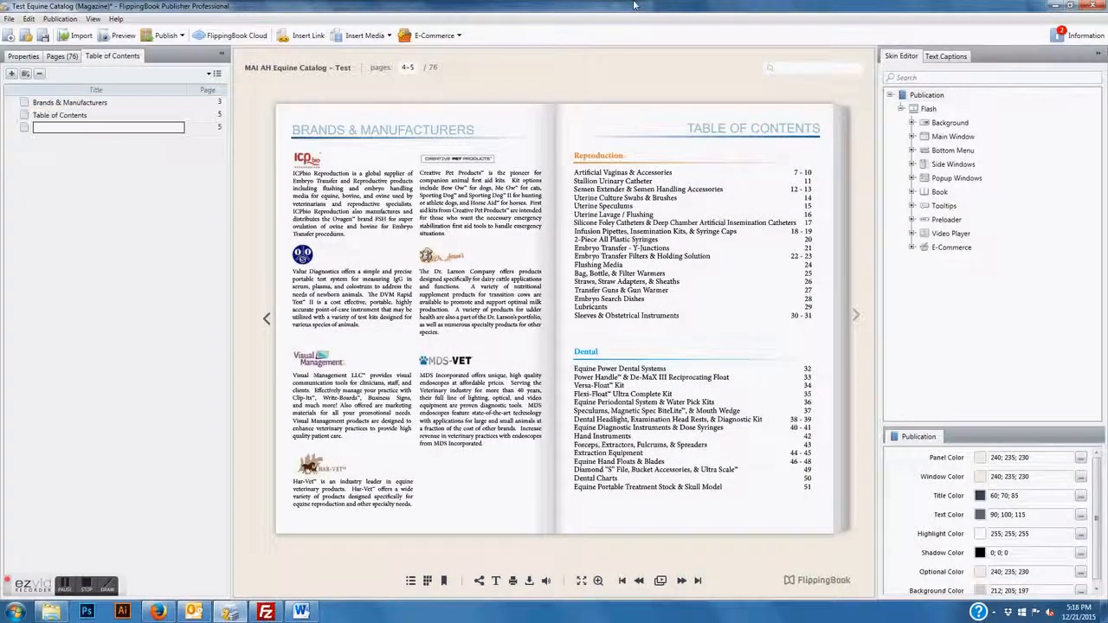
Add contents entries Reproduction (page 7) and Dental (page 32)
text(Reproduction)
key(Tab)
text(7)
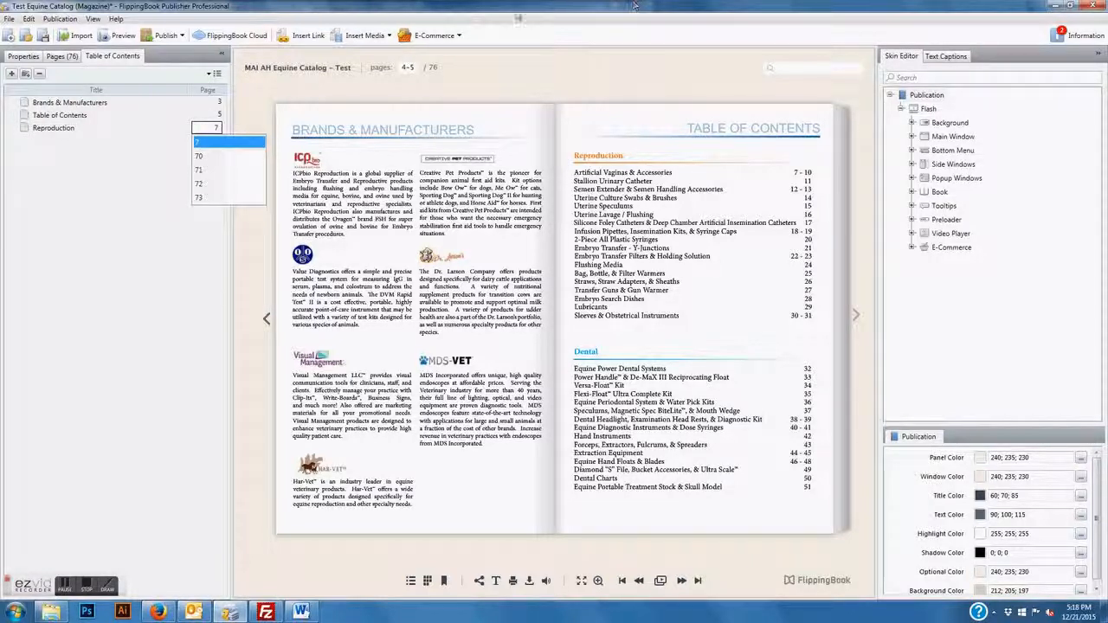
click(12, 74)
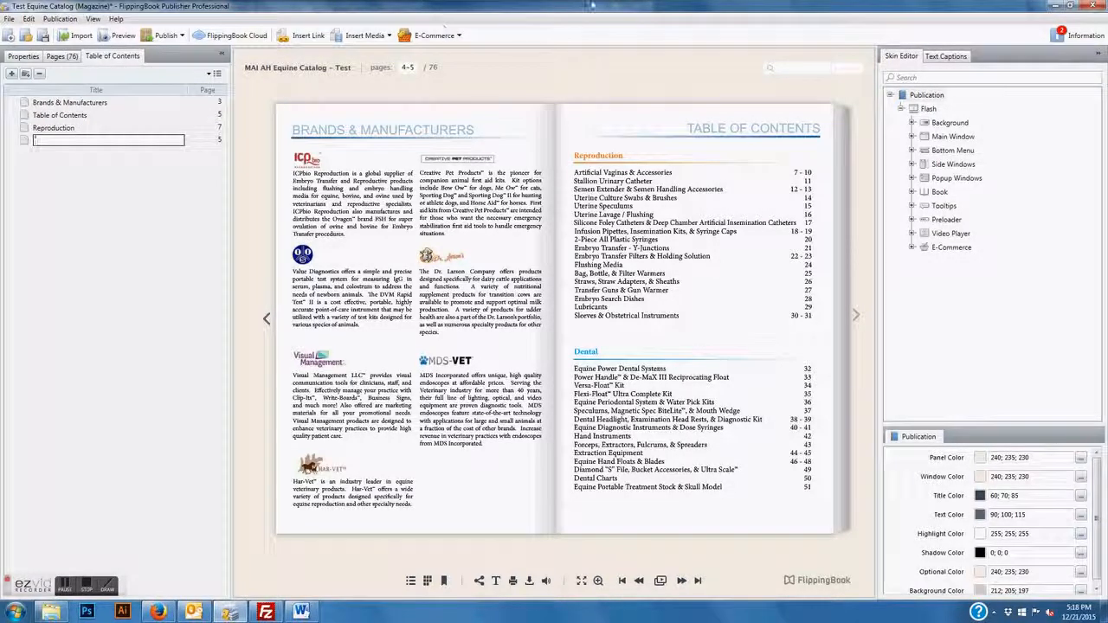
text(Dental)
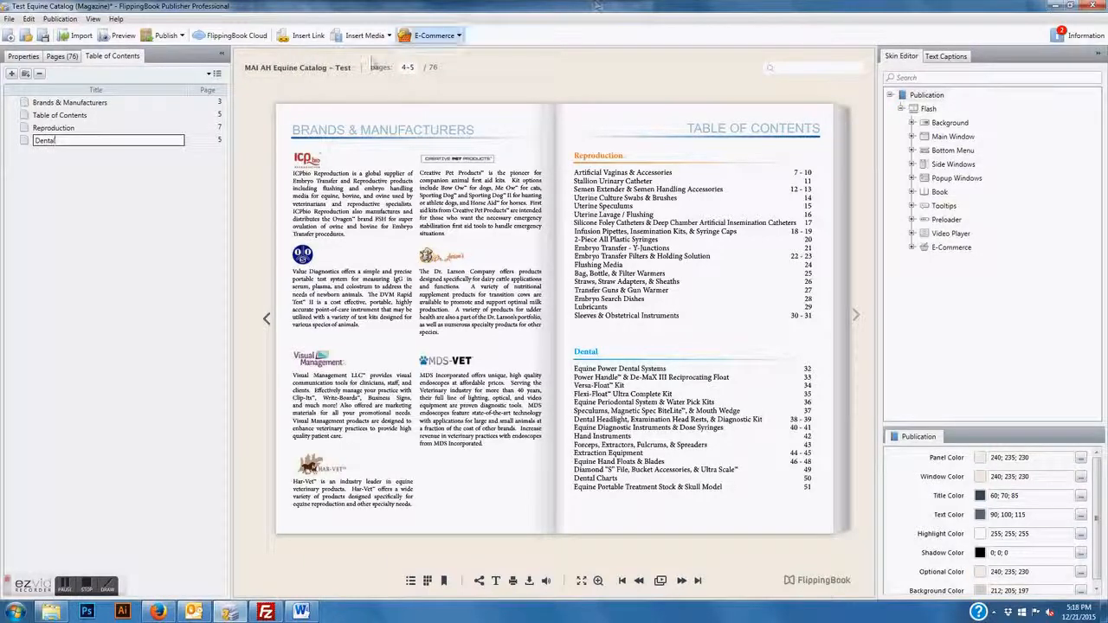
click(222, 142)
click(216, 140)
text(32)
key(Return)
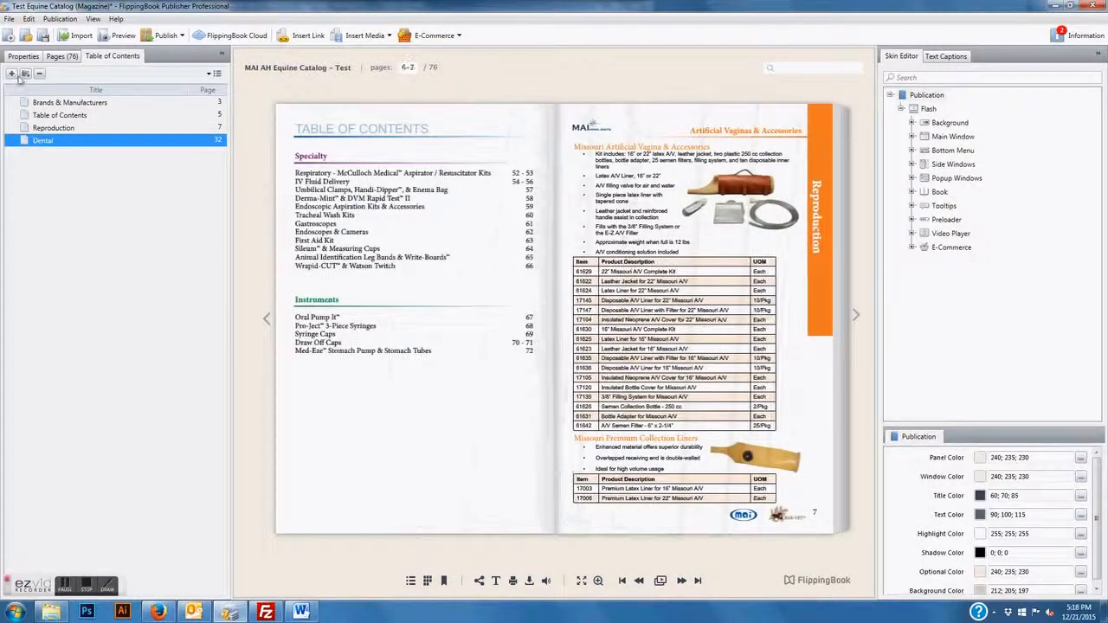
Add contents entries Specialty (page 52) and Instruments (page 72)
click(11, 73)
text(Special)
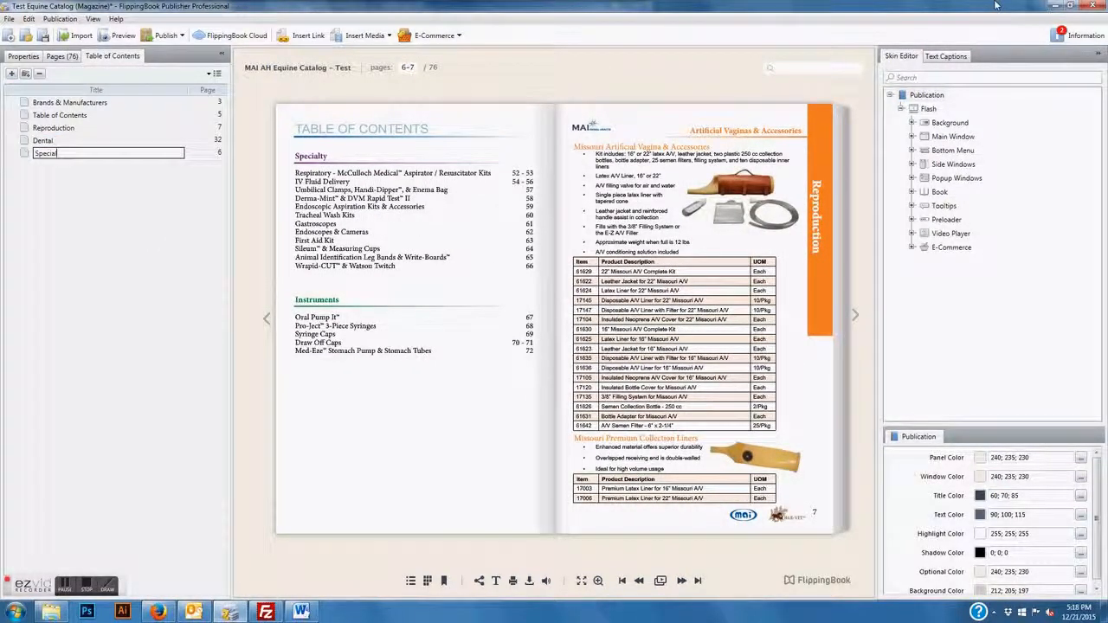
text(ty)
click(218, 153)
text(52)
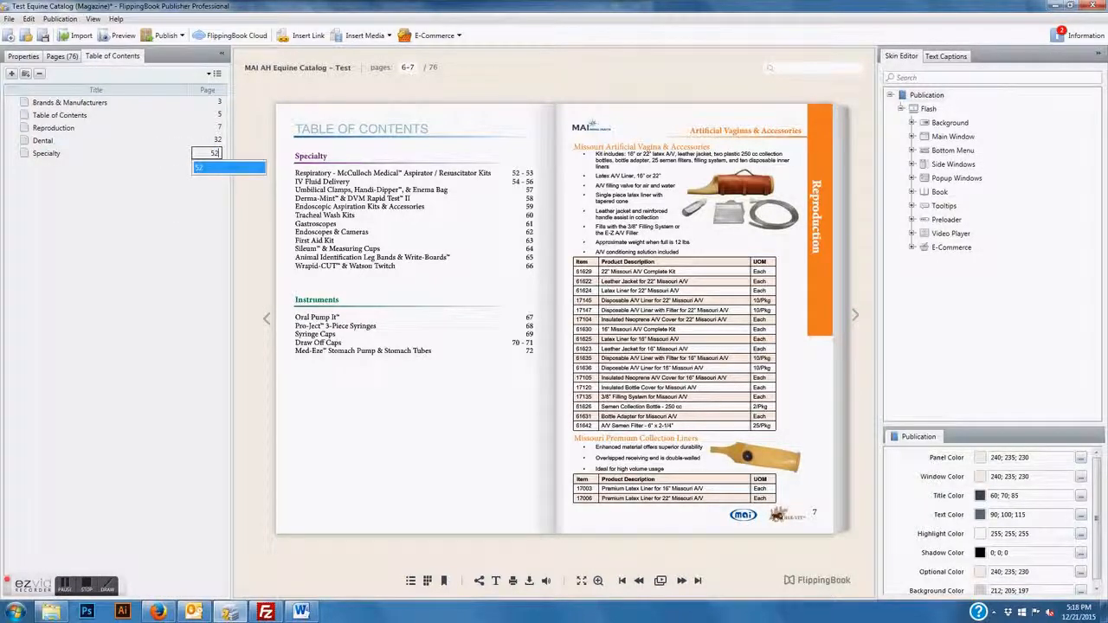
click(11, 73)
text(Instruments)
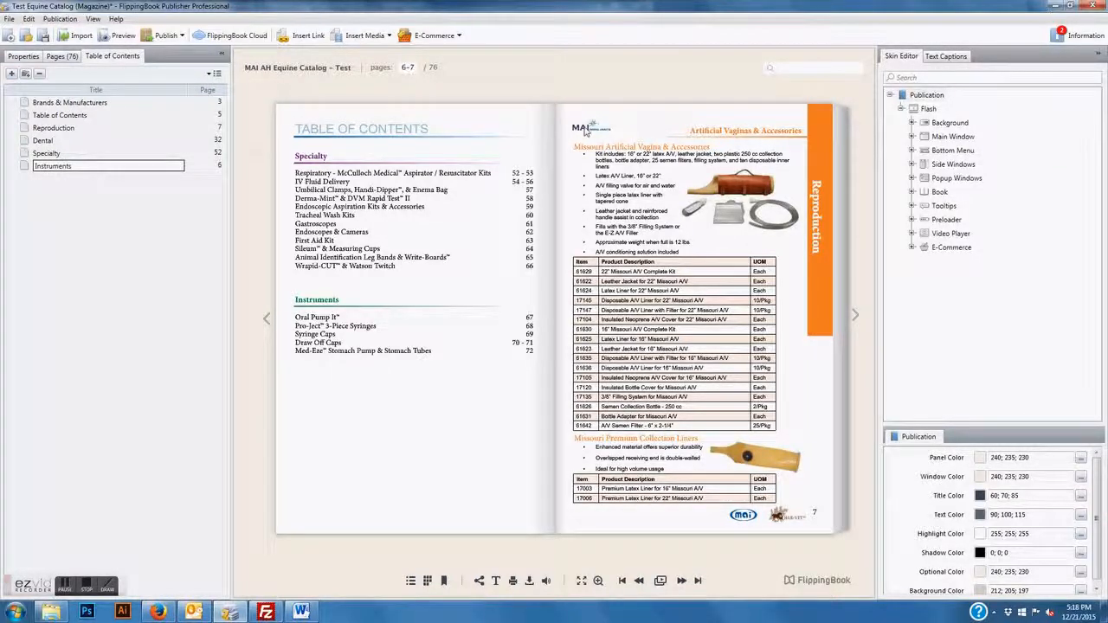
click(216, 166)
text(72)
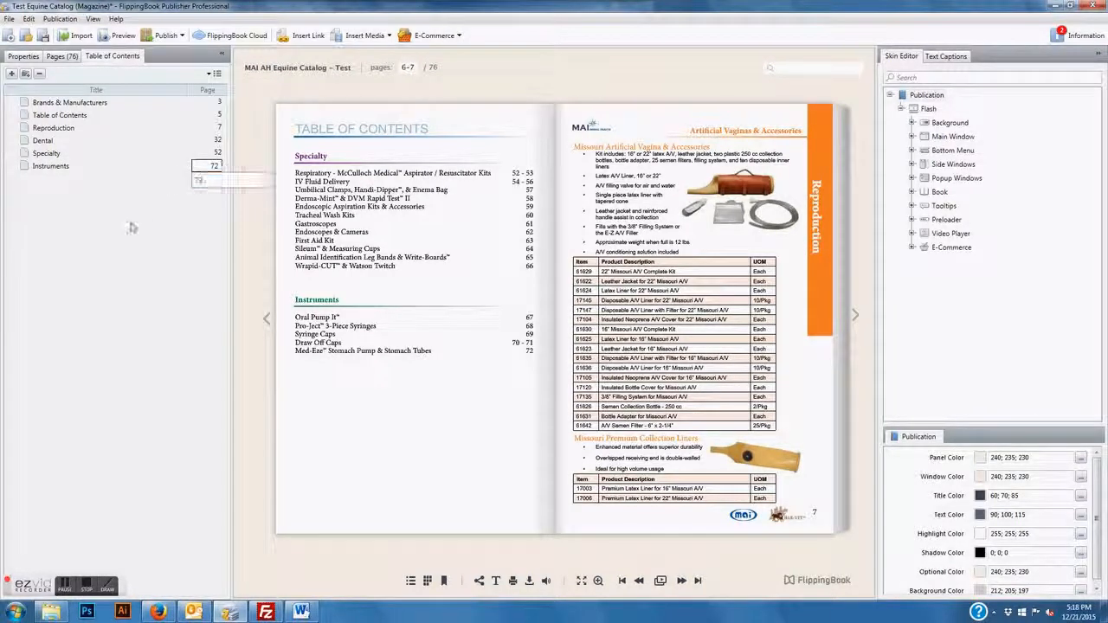
key(Return)
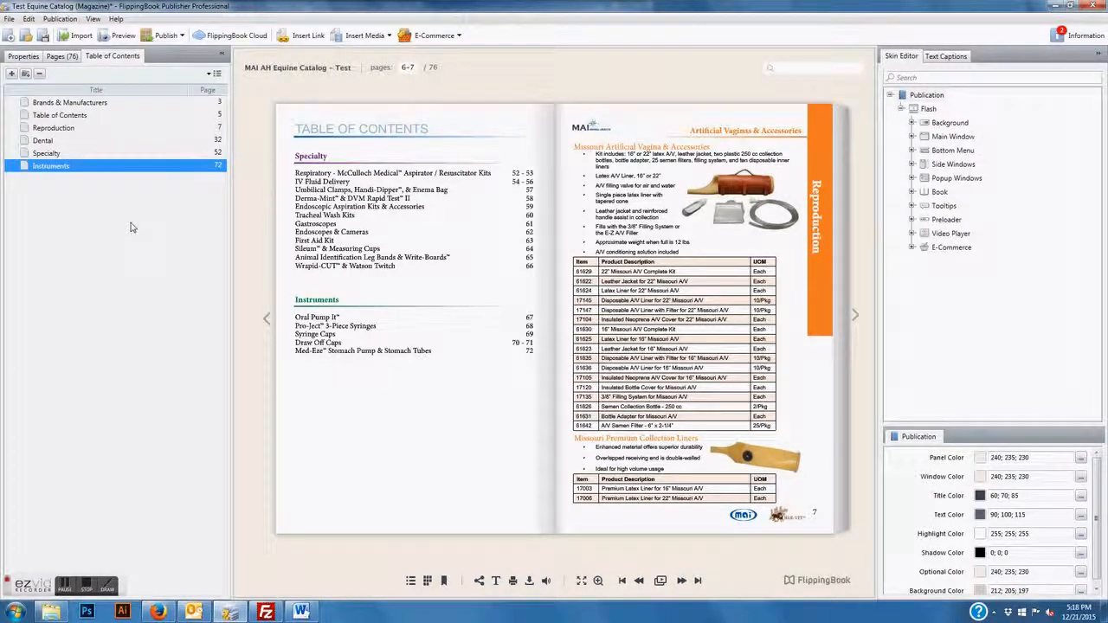
click(101, 107)
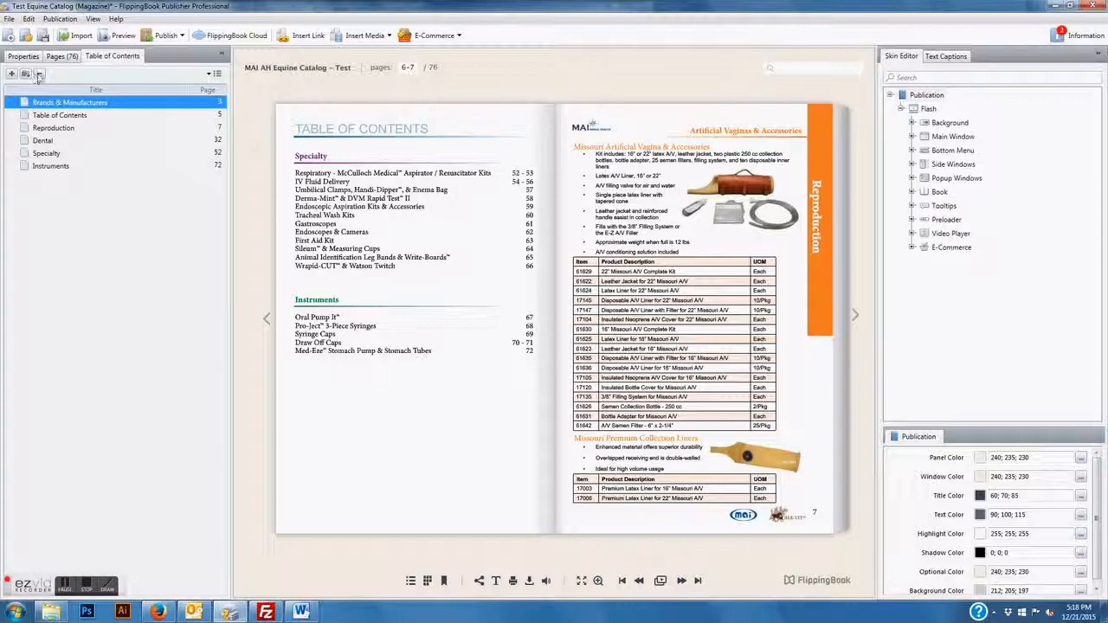
click(46, 169)
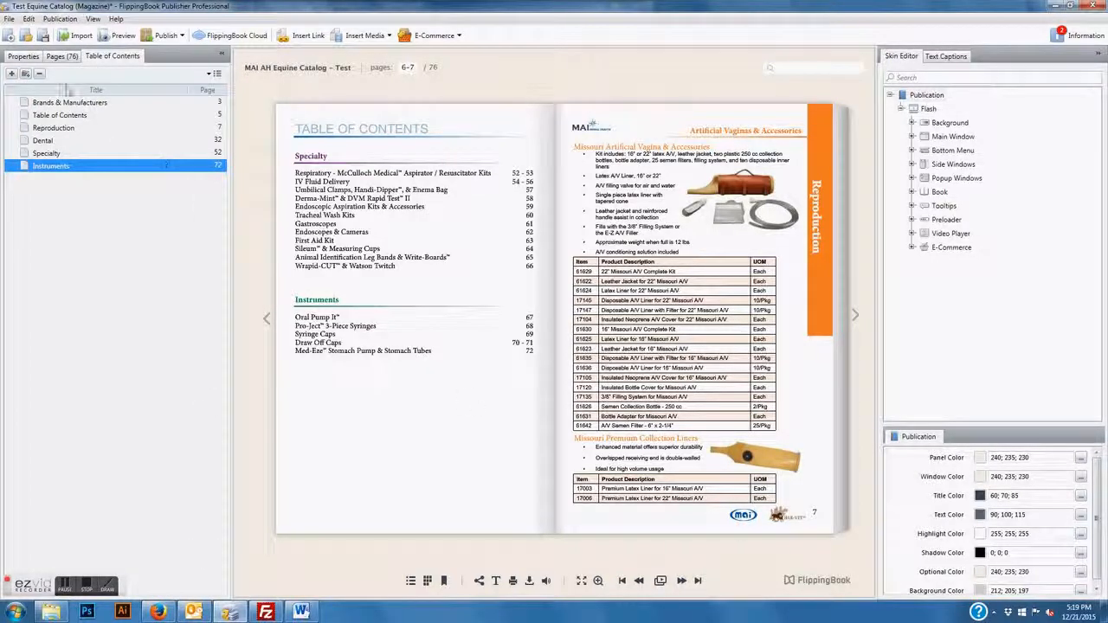
Open the preview's contents panel and jump to Brands & Manufacturers, Table of Contents, Reproduction and Dental
click(410, 581)
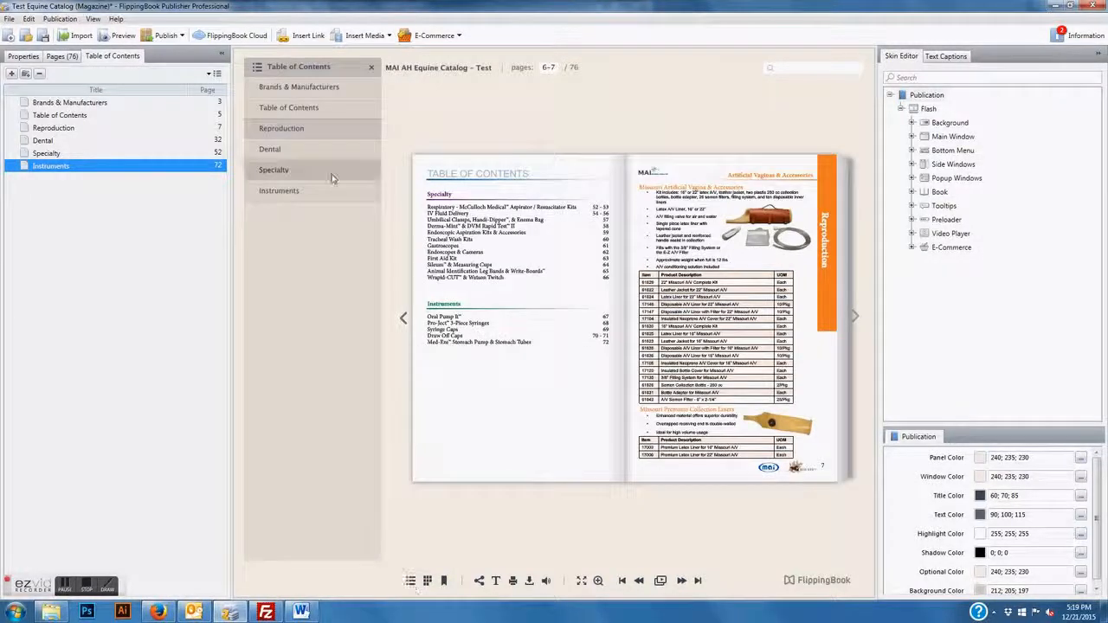
click(334, 88)
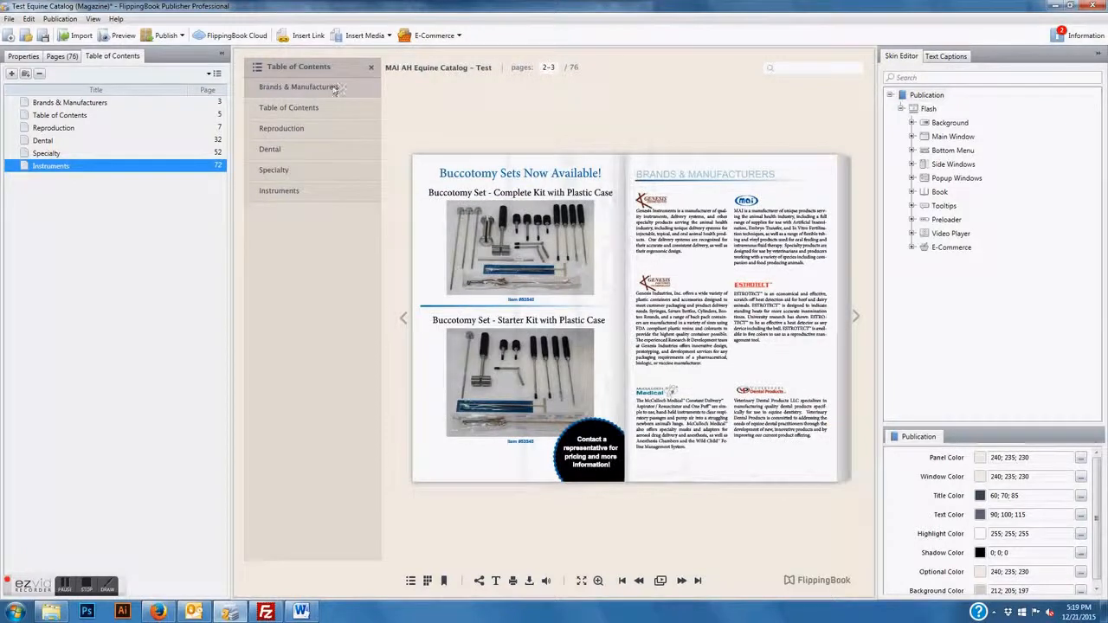
click(326, 112)
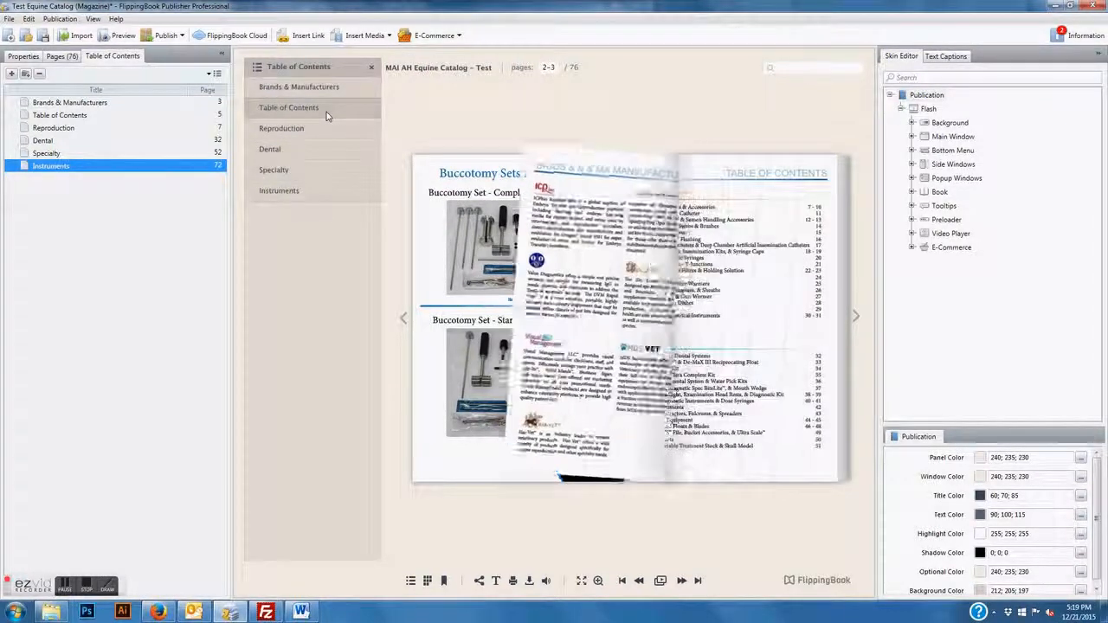
click(326, 130)
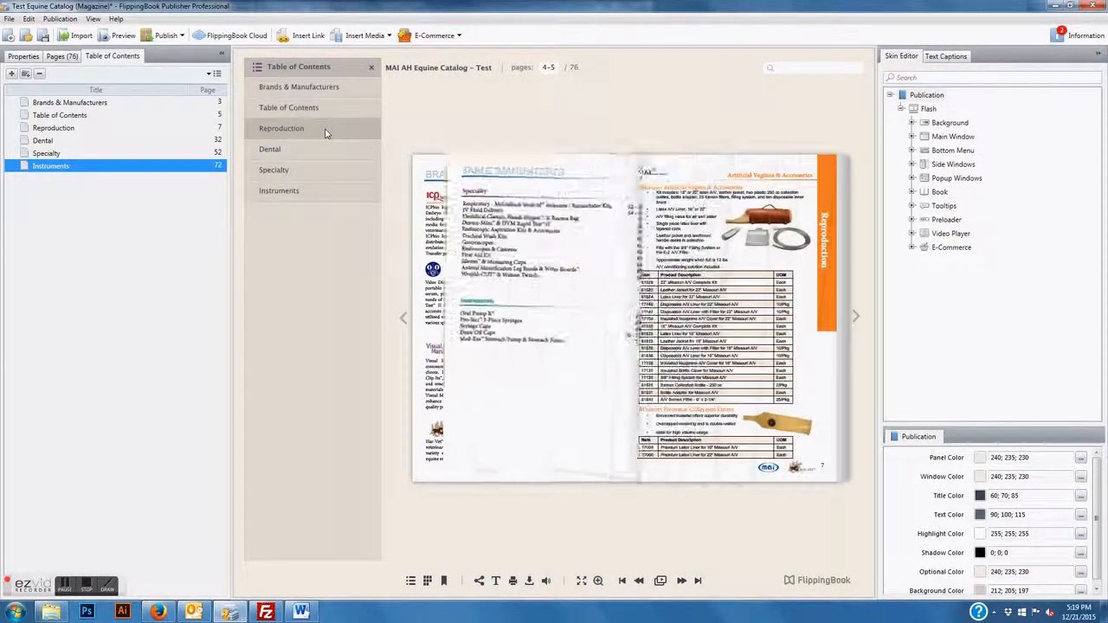
click(318, 156)
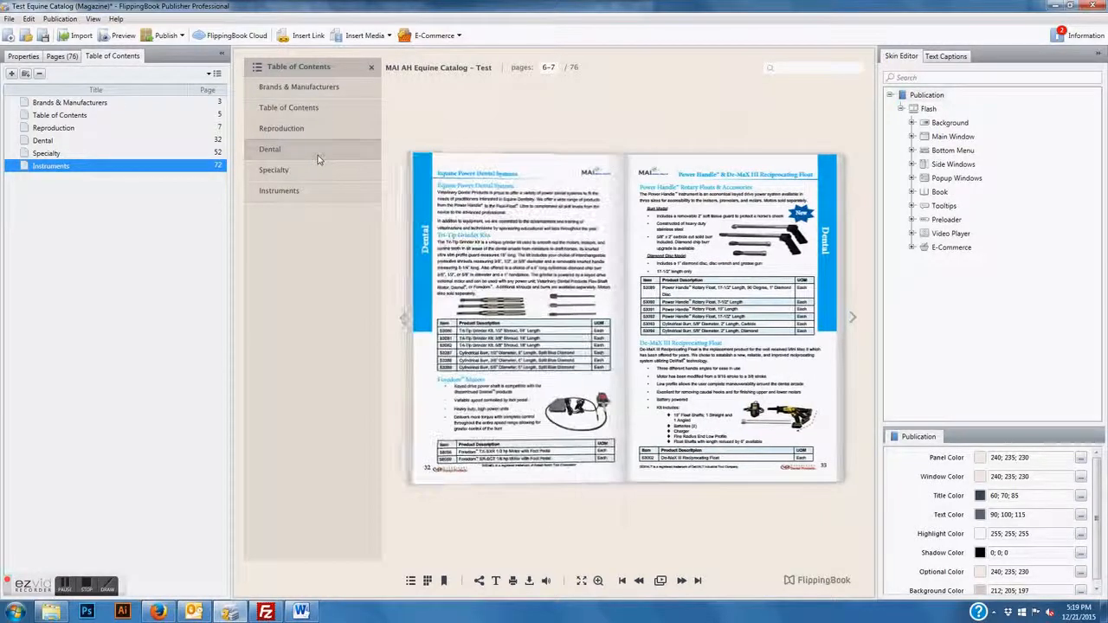
Test the Specialty and Instruments links, paging back to confirm where each section begins
click(429, 264)
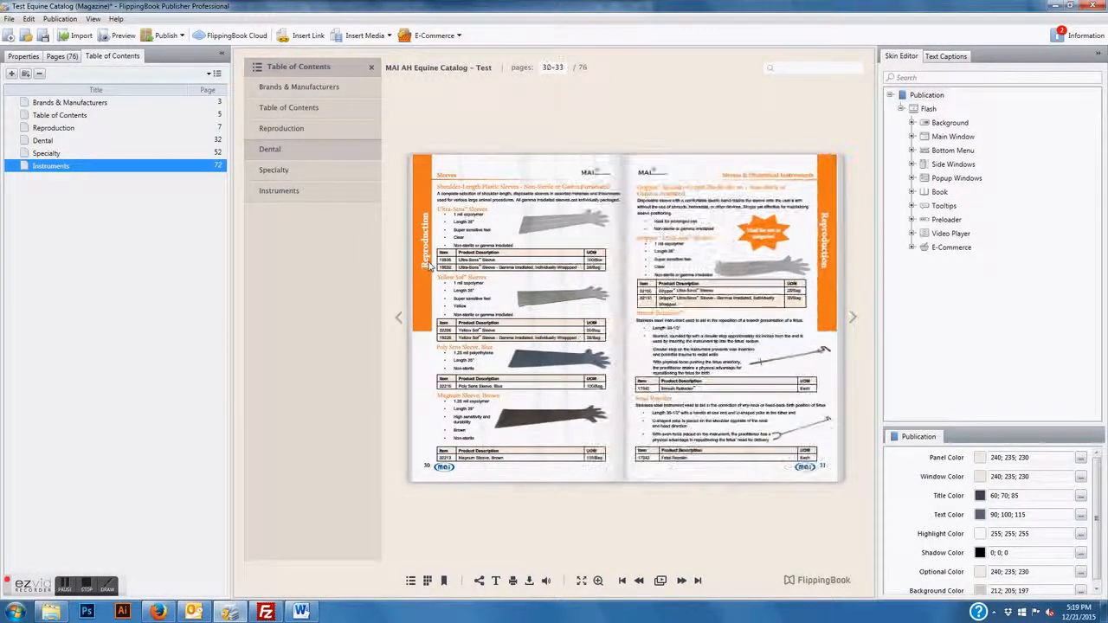
click(297, 171)
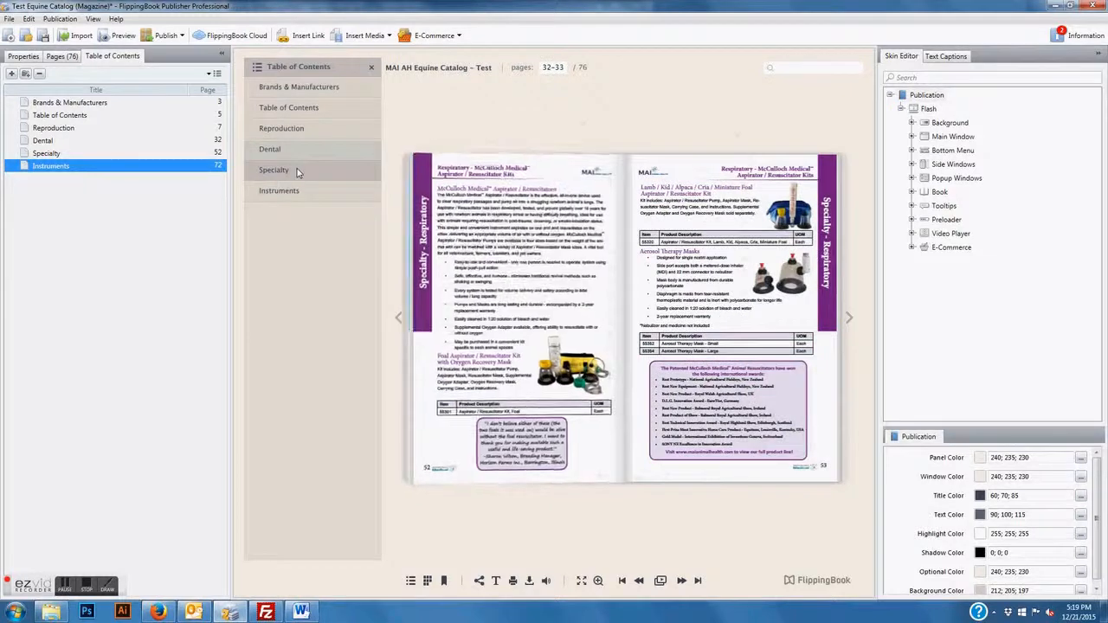
click(423, 271)
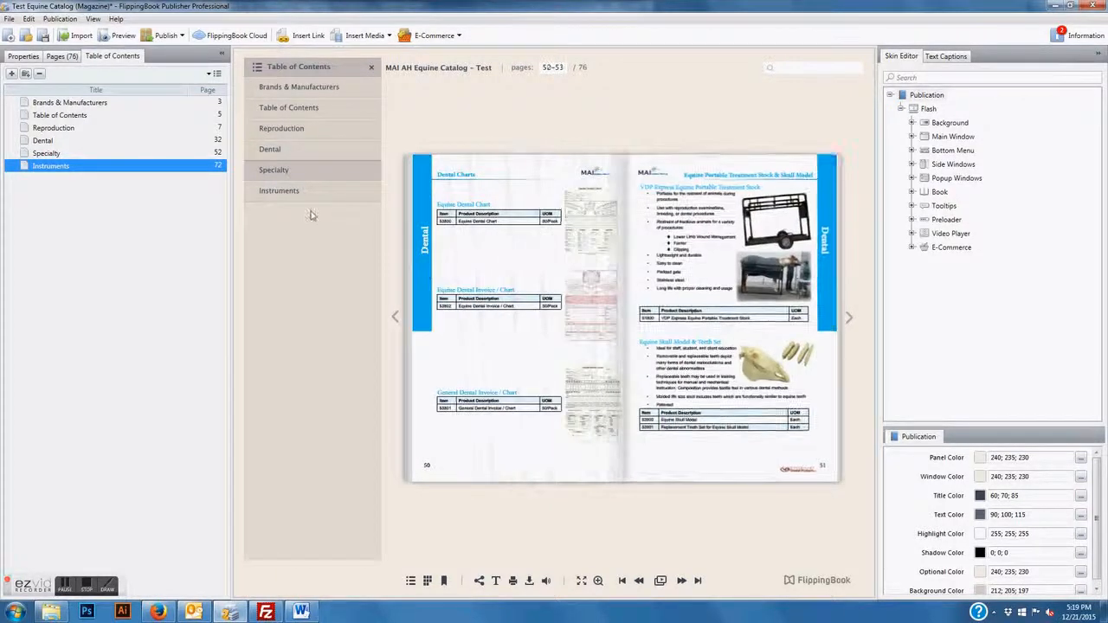
click(313, 196)
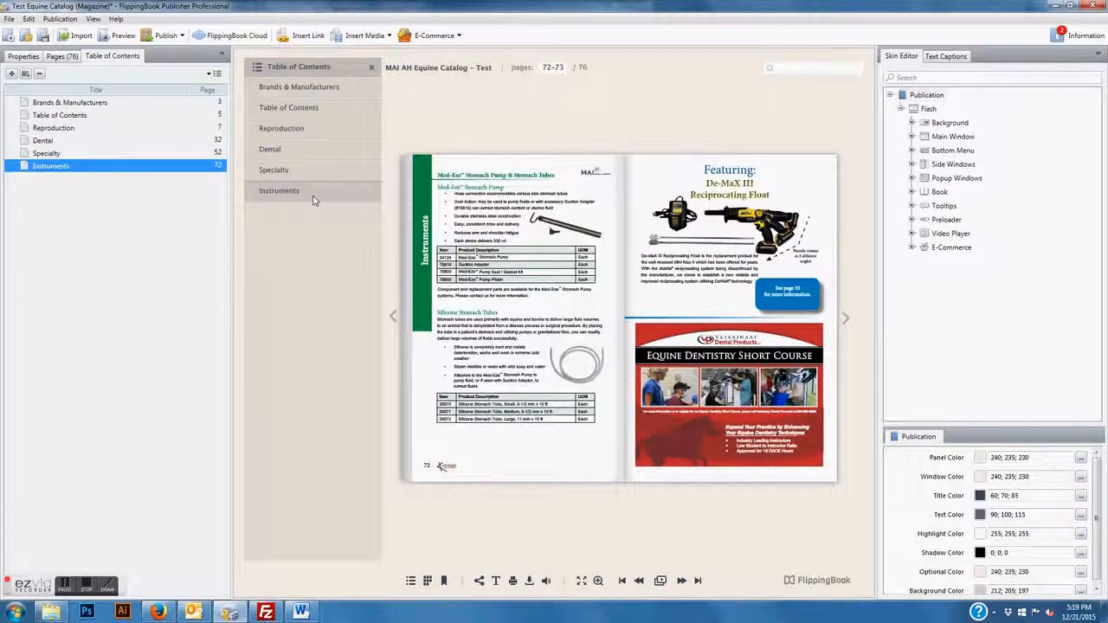
click(424, 282)
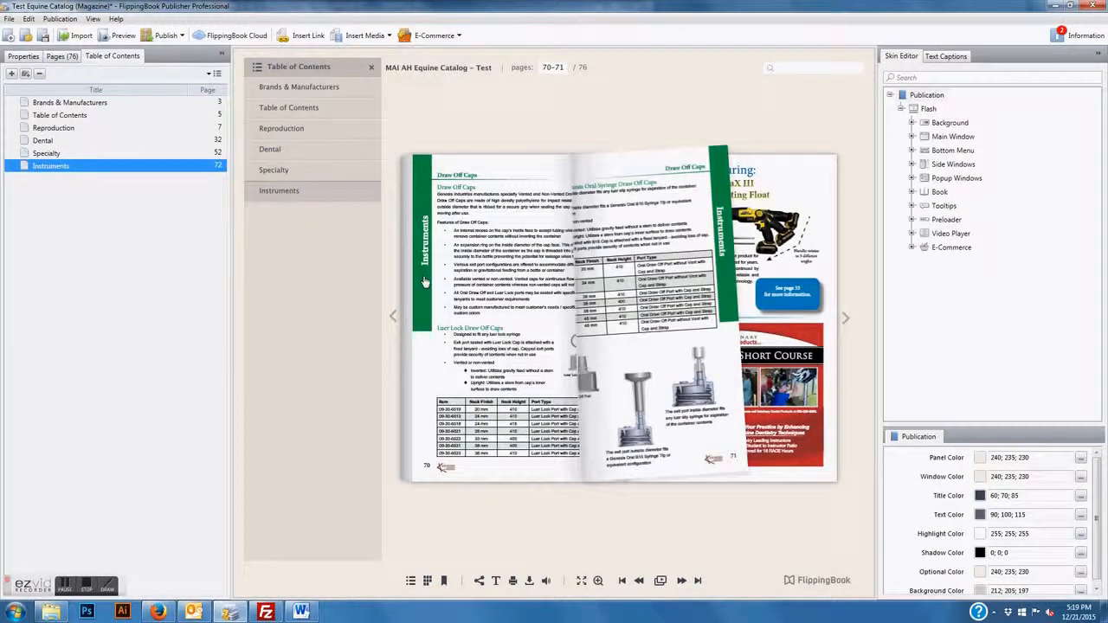
click(424, 283)
click(423, 282)
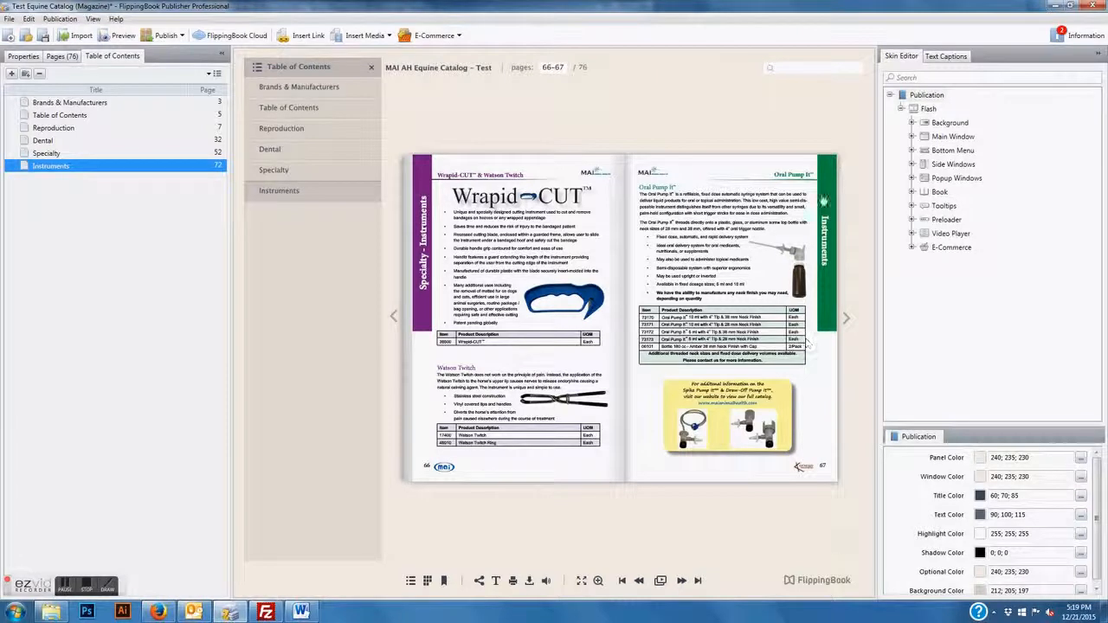
Set the Instruments contents entry to start at page 67
click(219, 165)
key(Return)
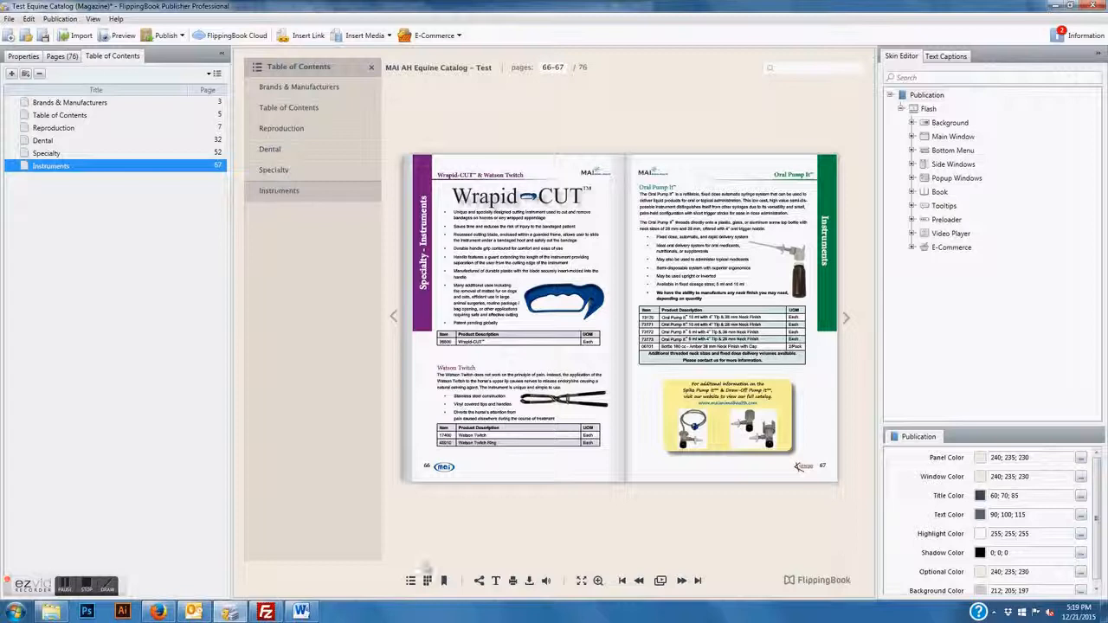
click(313, 108)
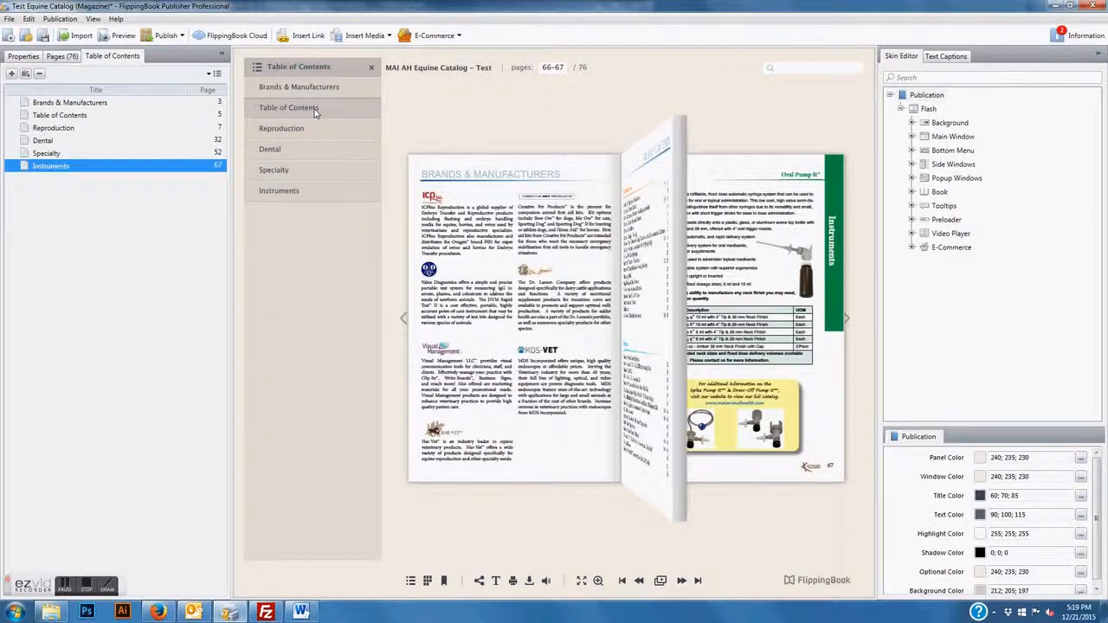
Retest the Reproduction, Dental, Instruments and Brands & Manufacturers preview links, then show Properties
click(828, 299)
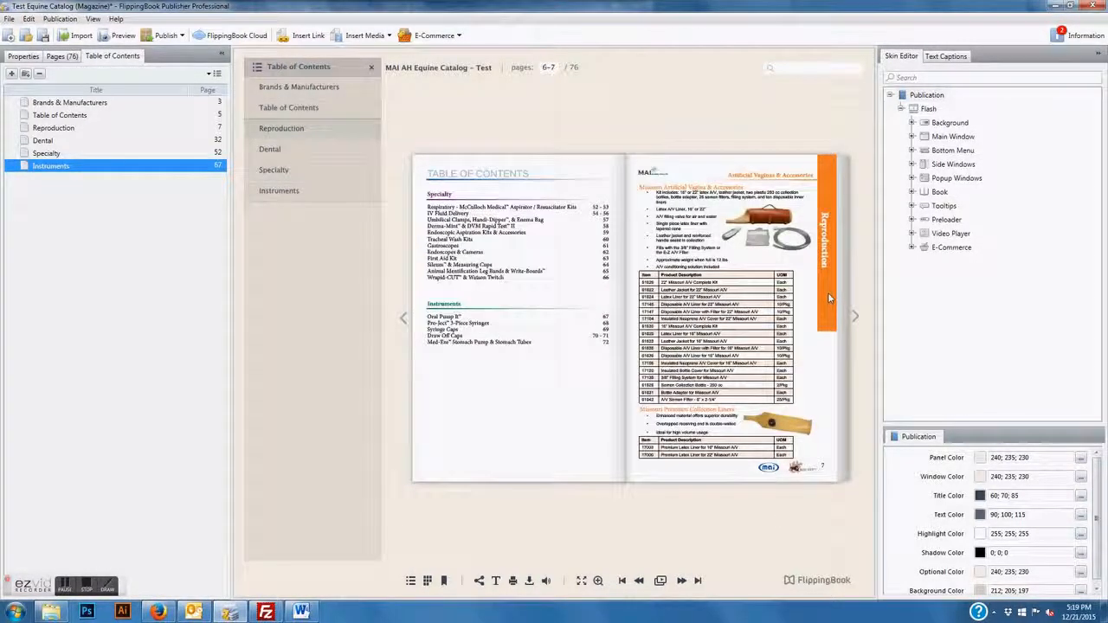
drag(121, 166, 122, 132)
click(121, 140)
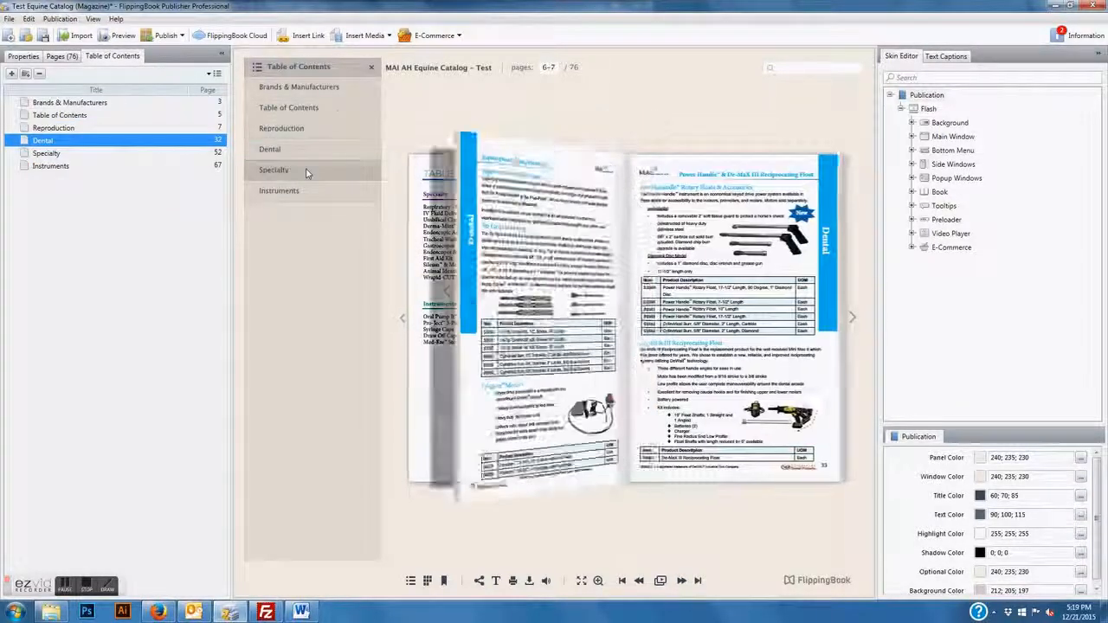
click(309, 190)
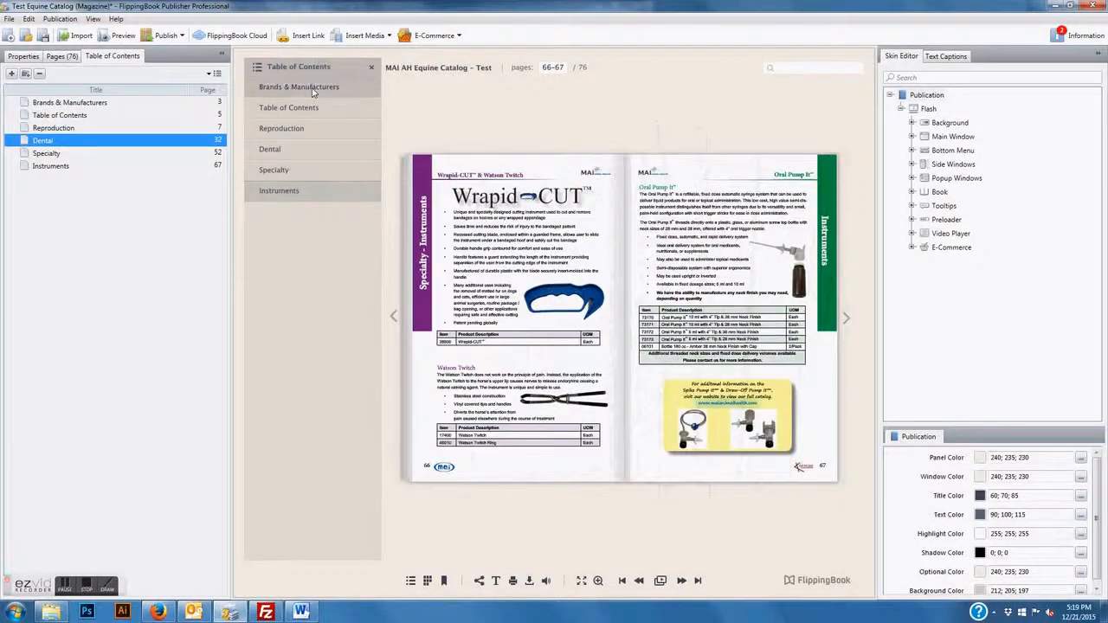
click(312, 91)
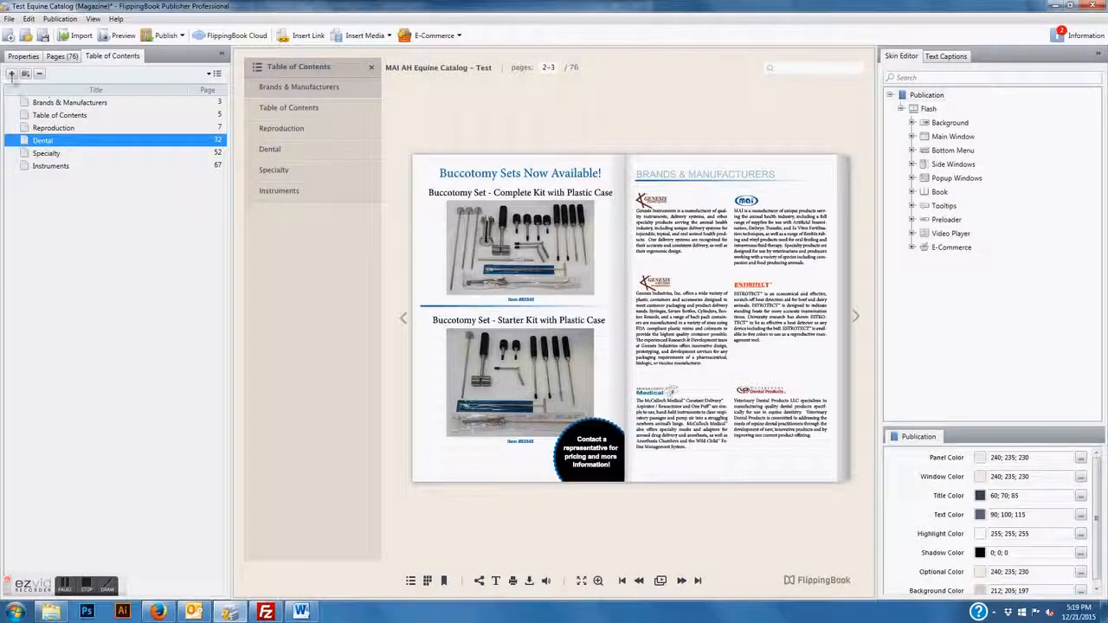
click(24, 55)
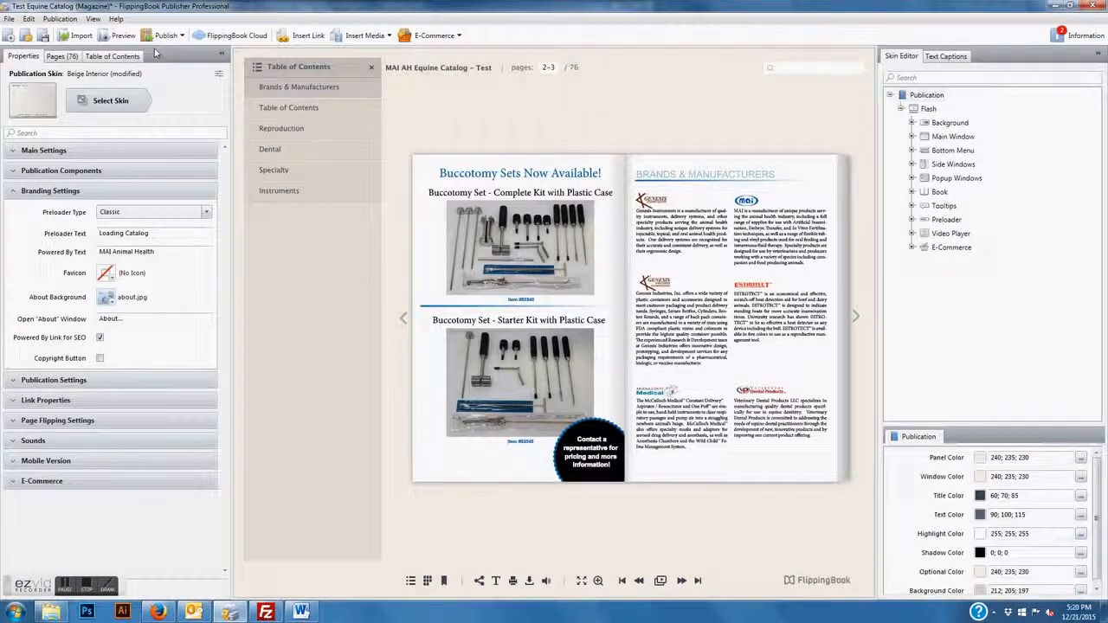
Start publishing to an FTP server and confirm the server connection succeeds
click(181, 36)
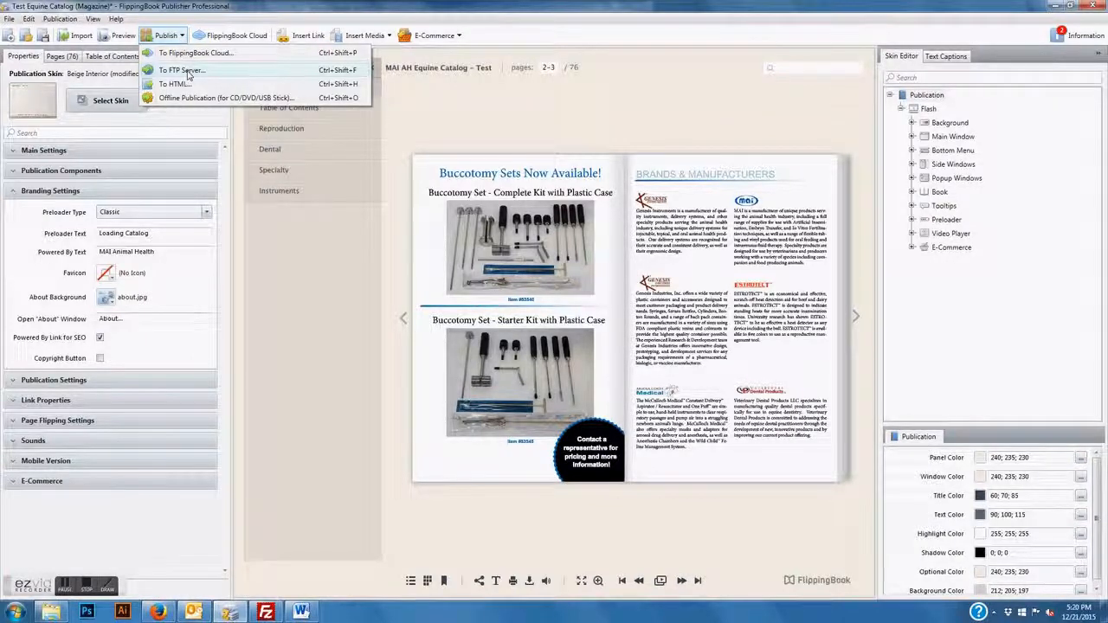
click(188, 73)
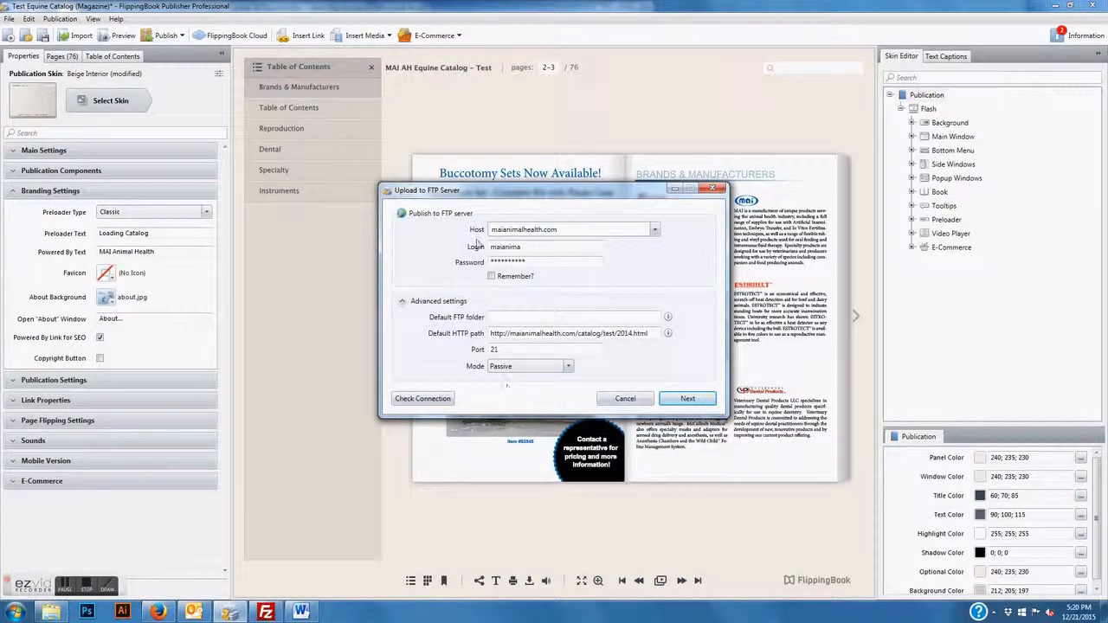
drag(565, 229, 464, 240)
click(567, 230)
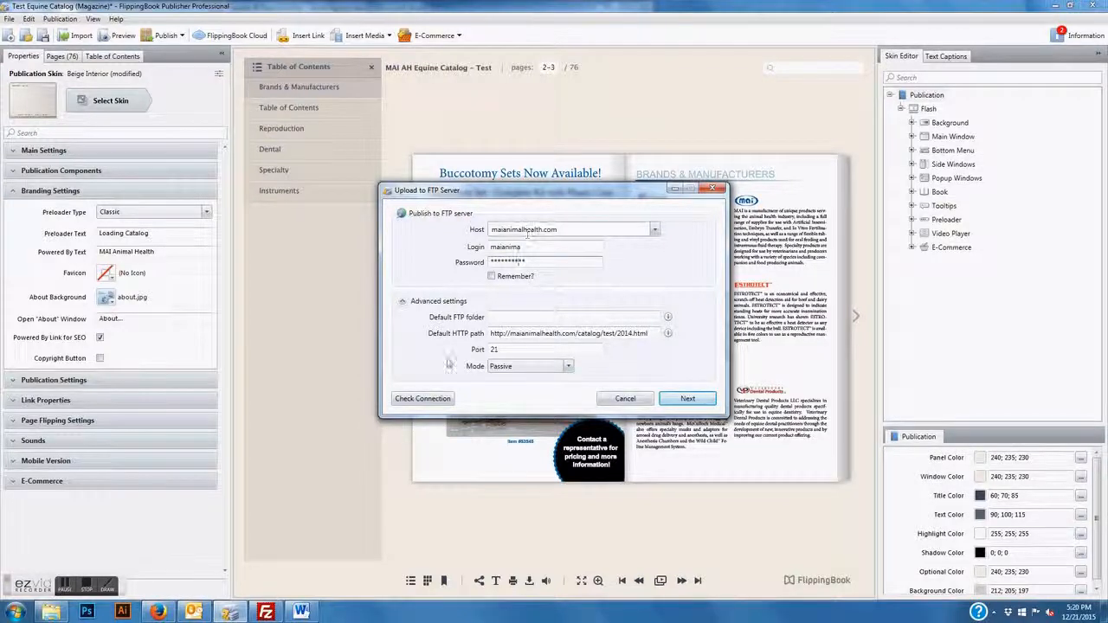
click(422, 398)
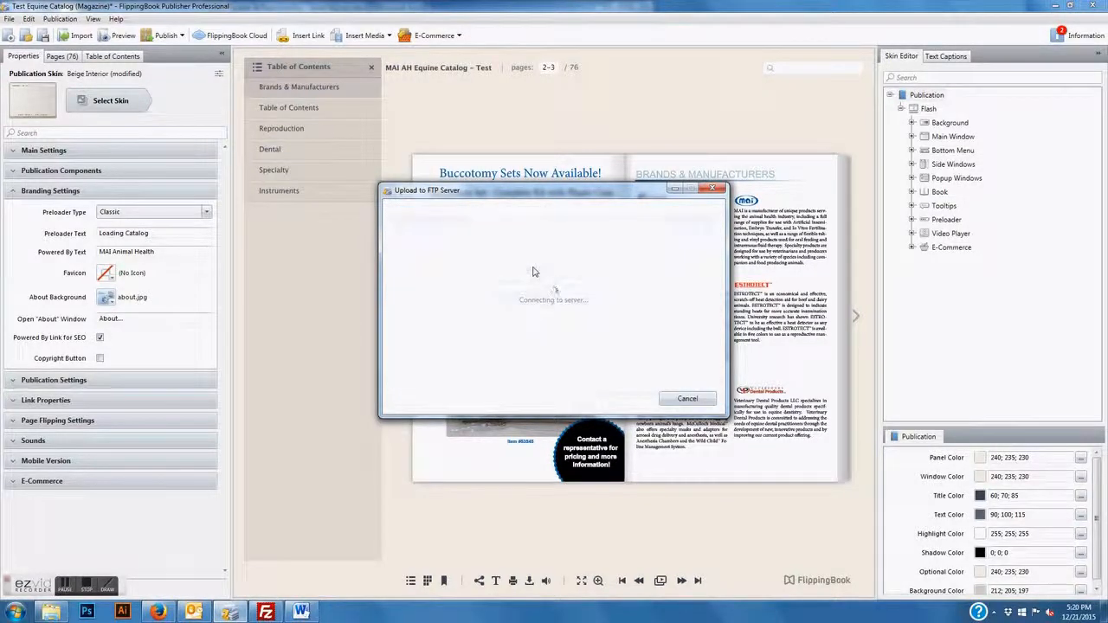
key(Return)
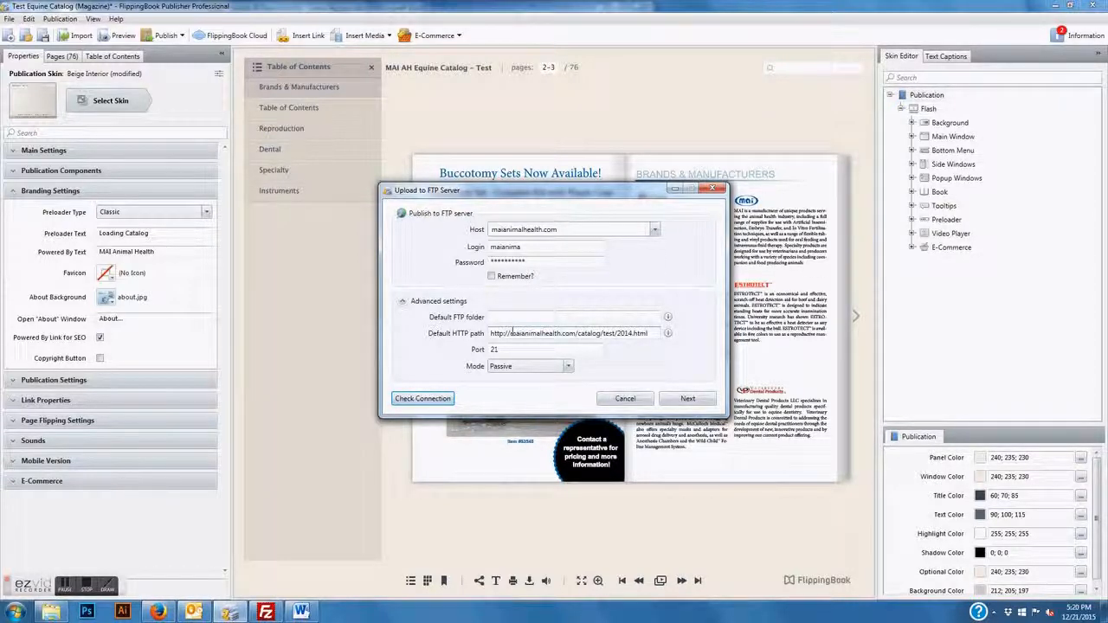
Change the default web path's year from 2014 to 2016, checking the test folder in FileZilla
click(606, 334)
drag(603, 334, 633, 337)
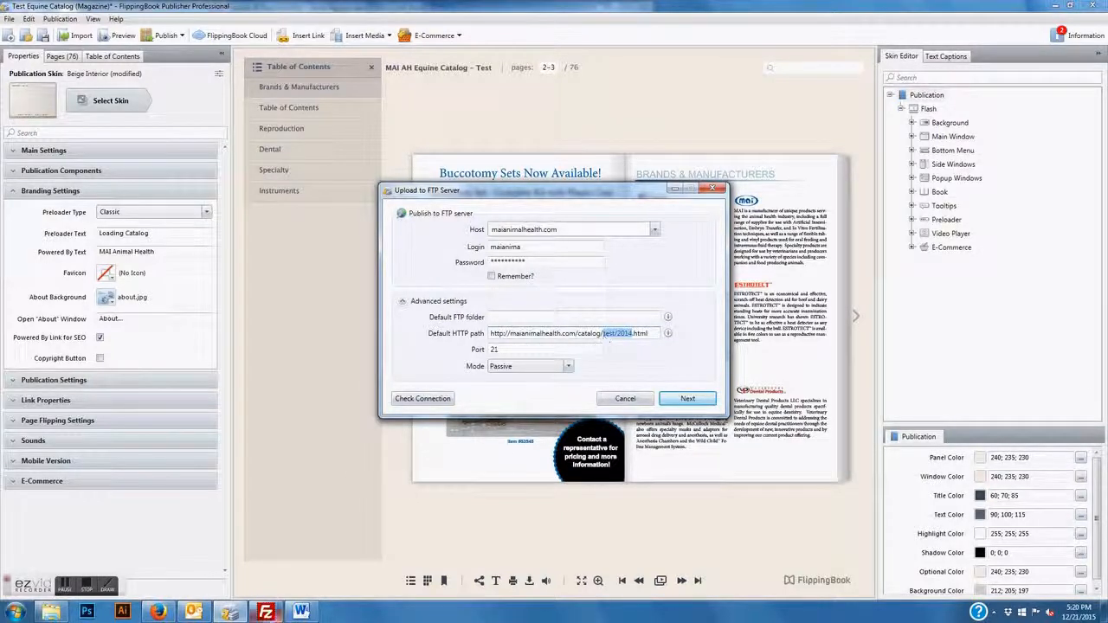
click(266, 611)
click(472, 303)
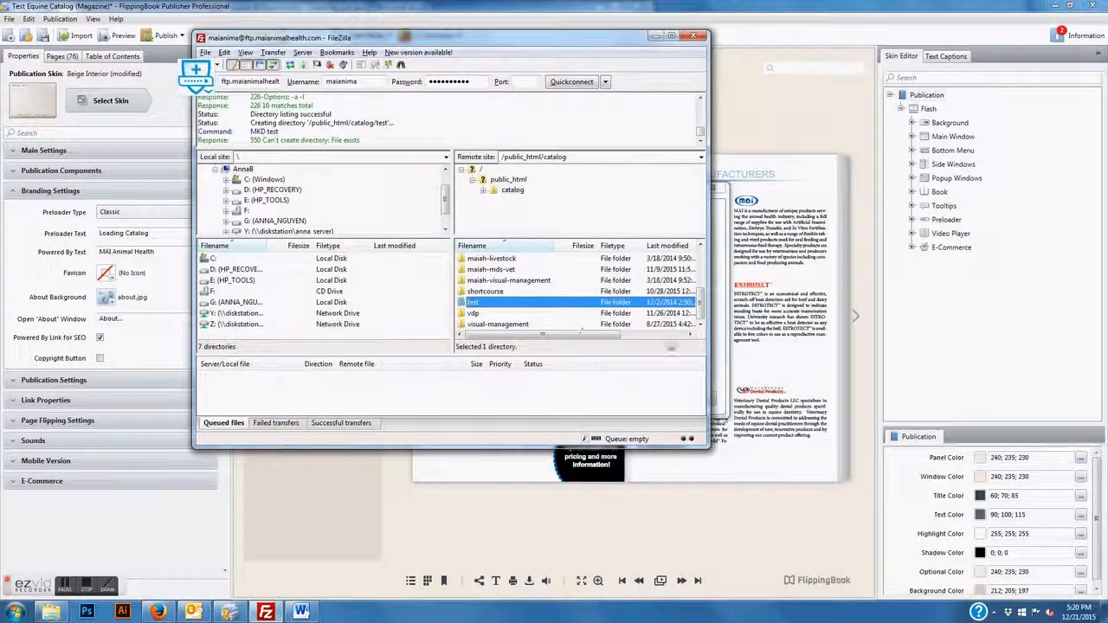
click(719, 358)
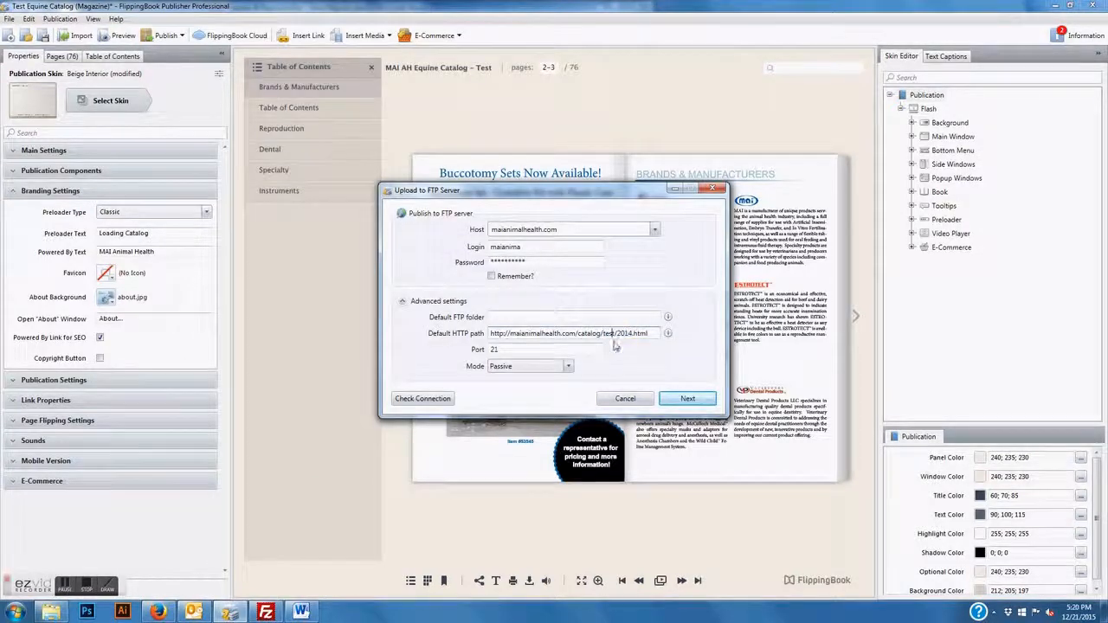
drag(633, 333, 617, 334)
text(2016)
Name both the files folder and the HTML file 2016
click(687, 398)
double_click(501, 375)
text(2016)
double_click(500, 390)
text(2)
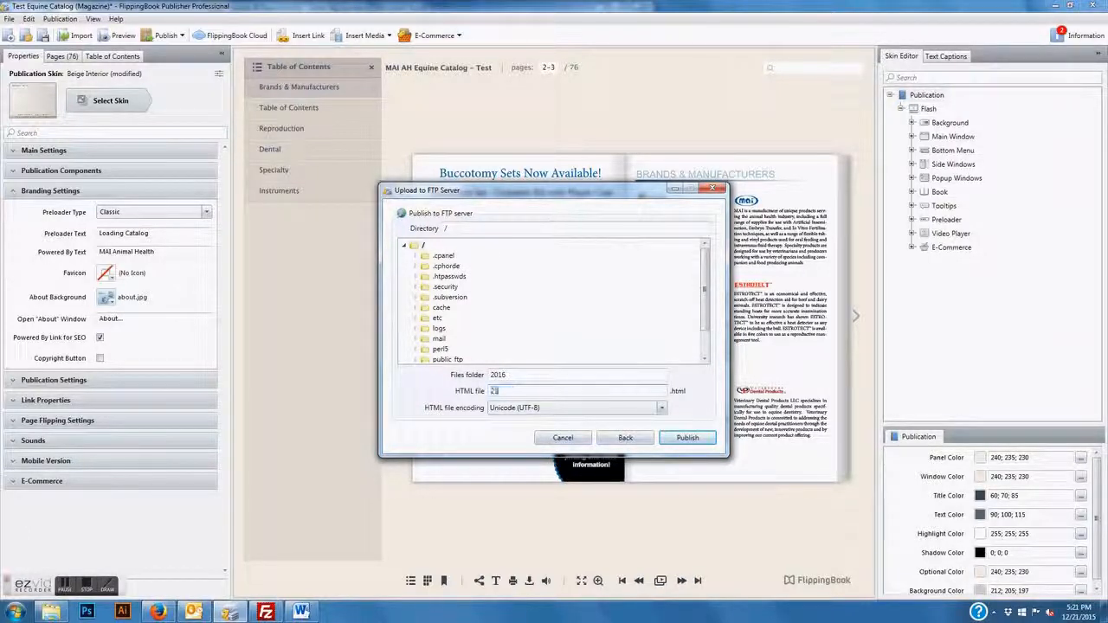
text(016)
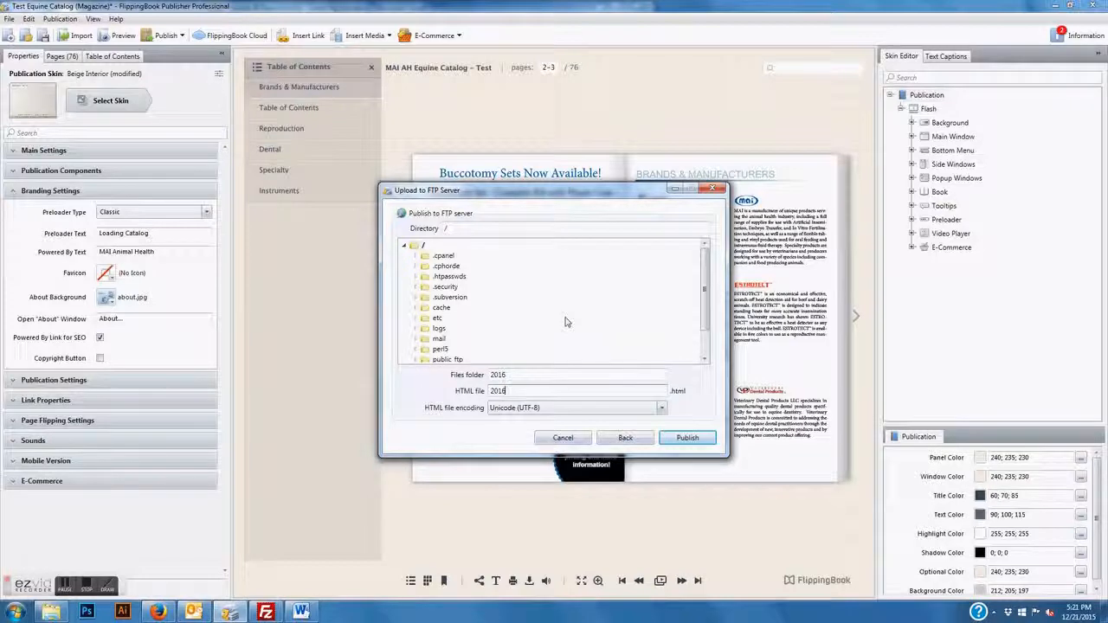
Choose /public_html/catalog/test/ as the server folder and publish the catalog
drag(705, 299, 706, 313)
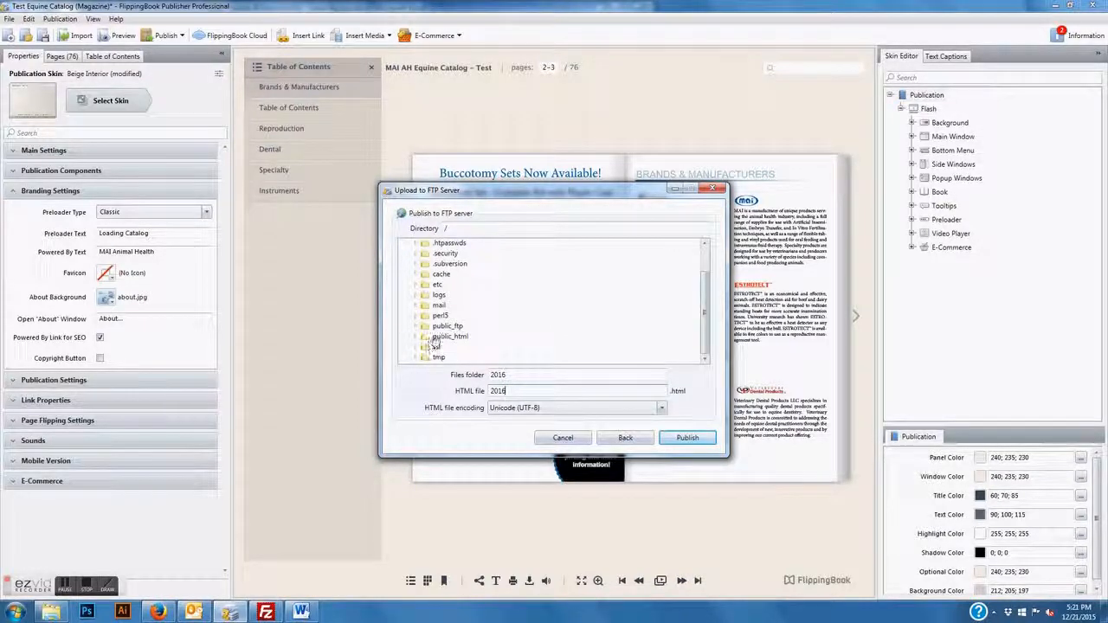
double_click(422, 339)
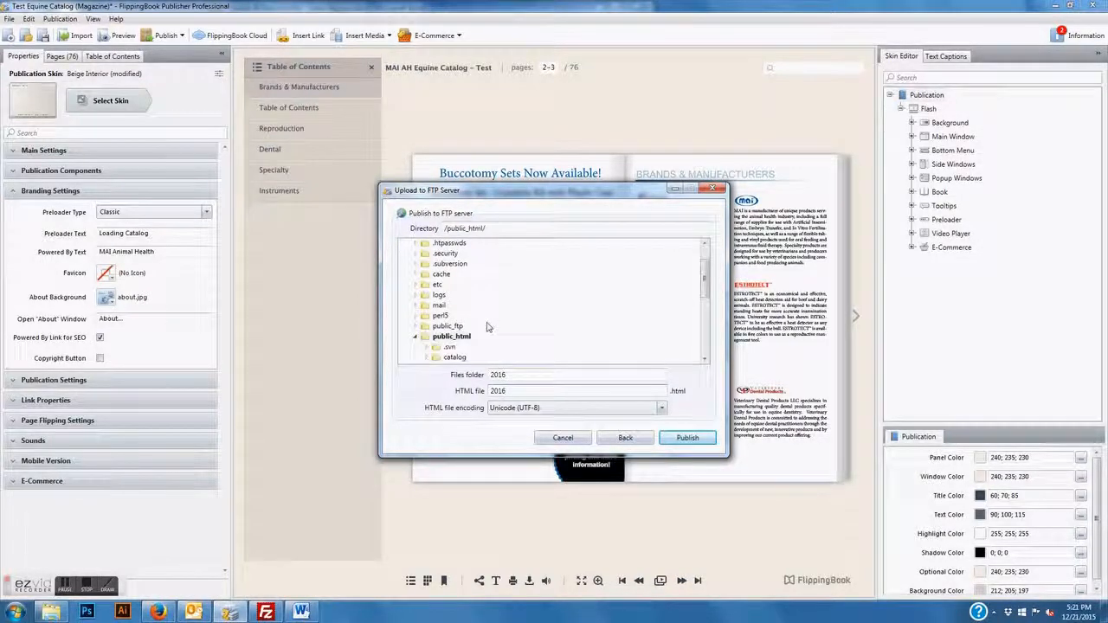
scroll(486, 325, down, 3)
click(427, 275)
scroll(517, 288, down, 3)
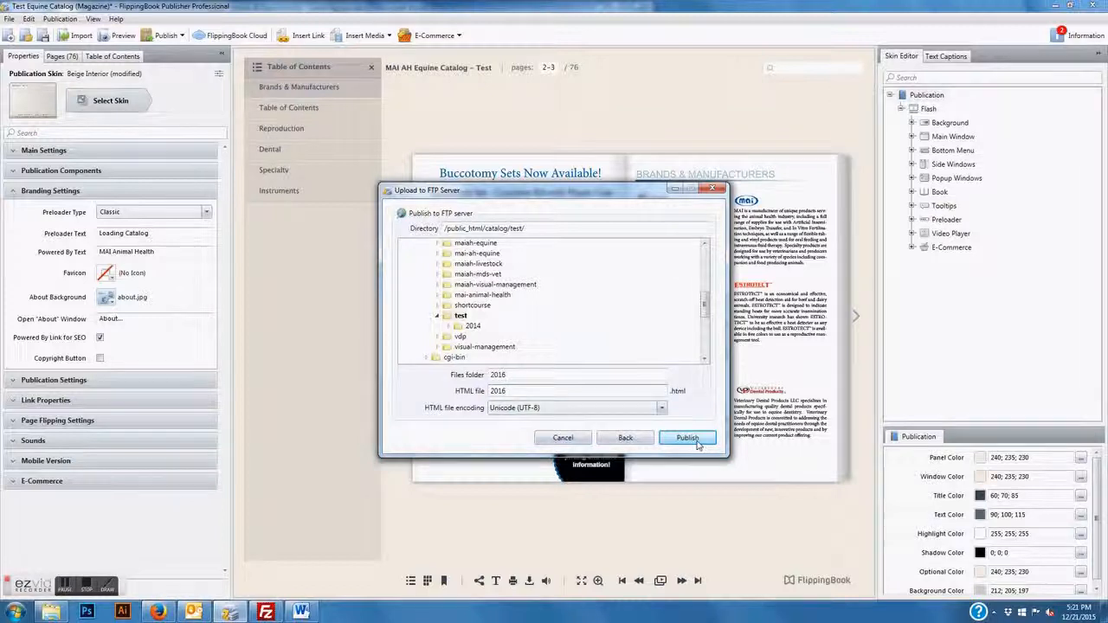
click(697, 444)
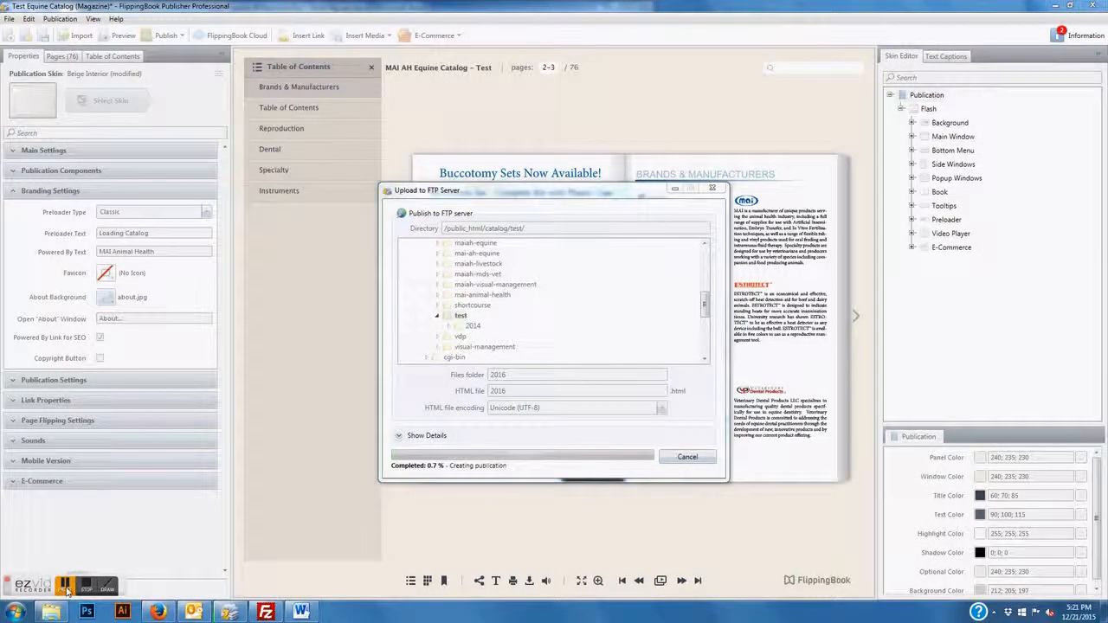
click(64, 590)
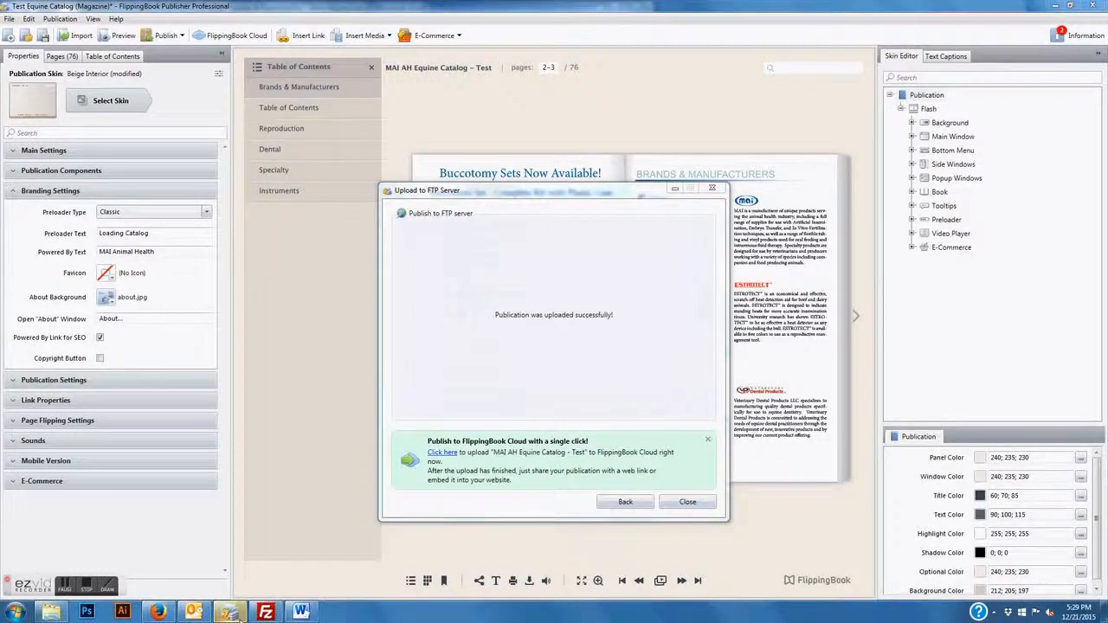
click(301, 612)
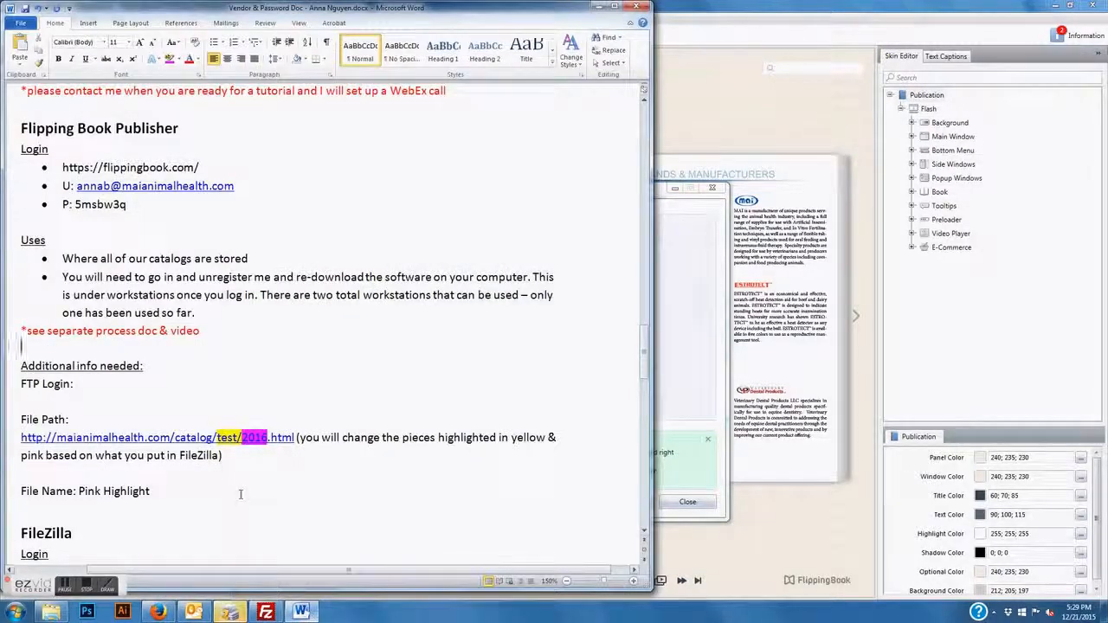
drag(294, 438, 22, 444)
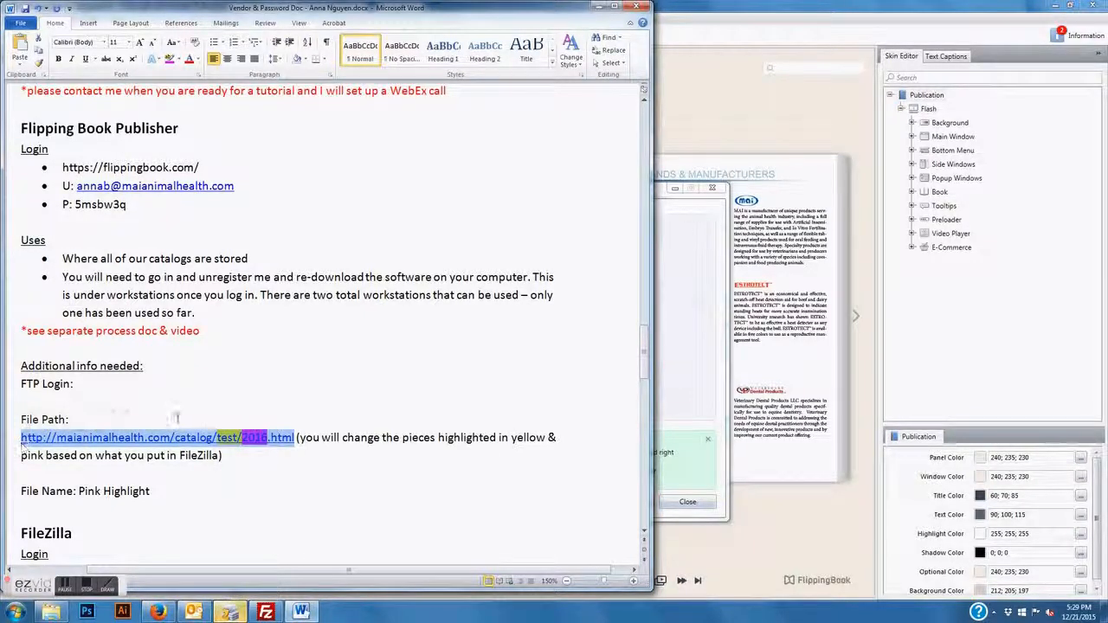
click(268, 473)
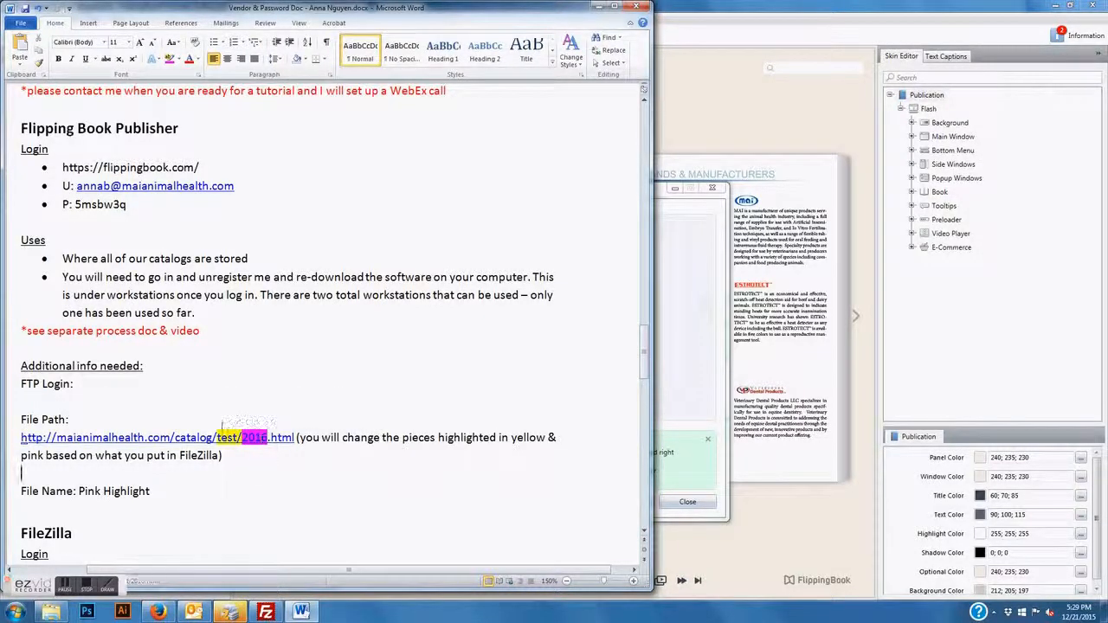
click(270, 438)
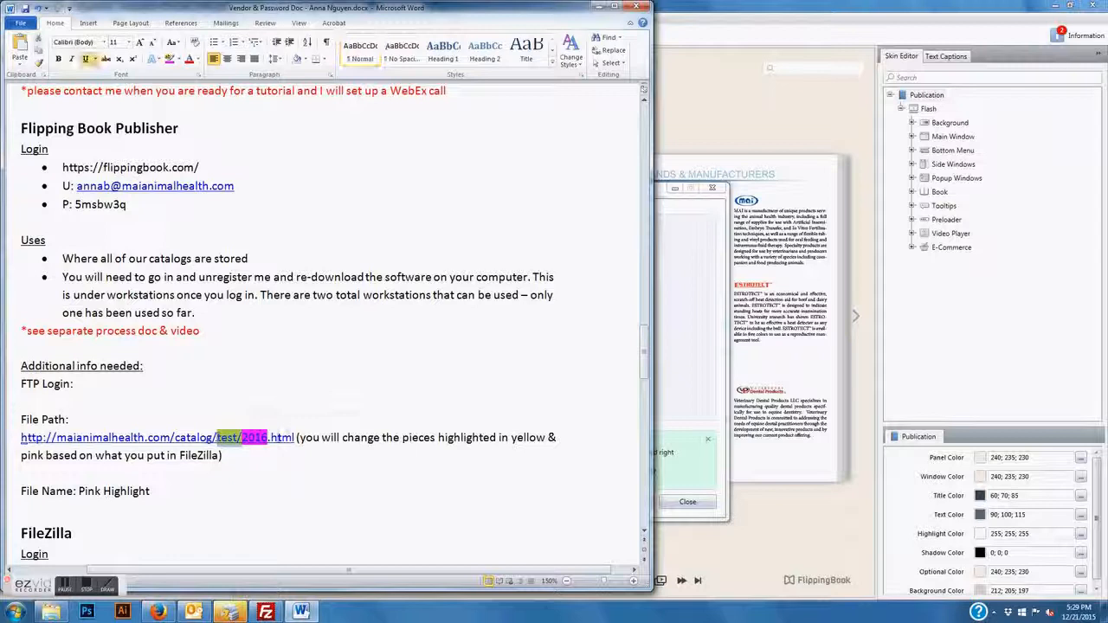
click(251, 477)
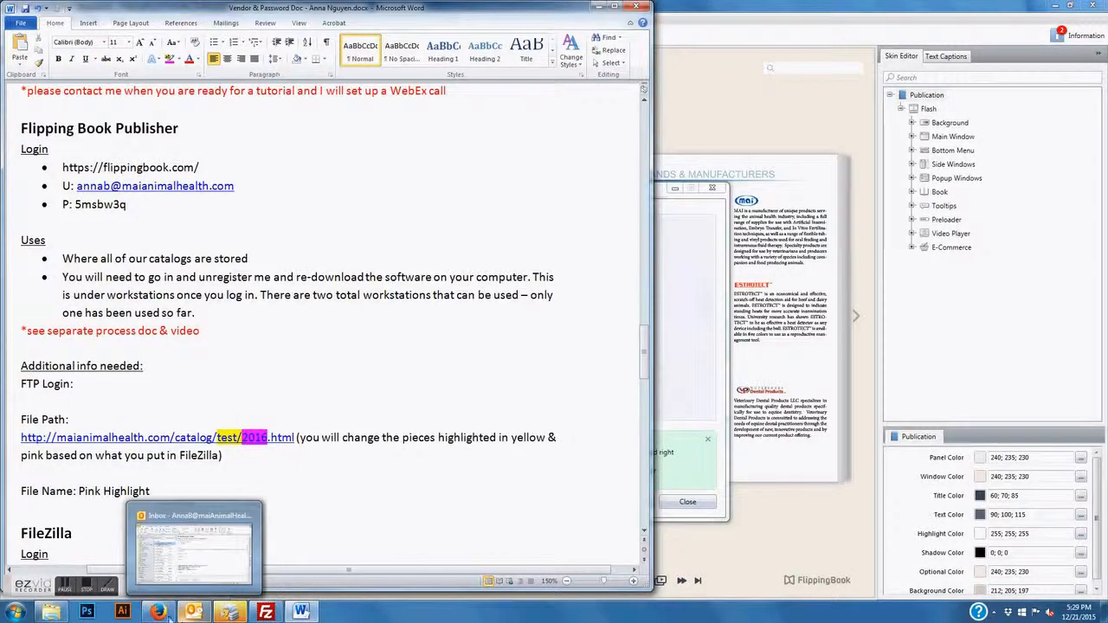
click(156, 612)
Load maianimalhealth.com/catalog/test/2016.html in the page-not-found tab
click(191, 19)
click(221, 37)
click(221, 37)
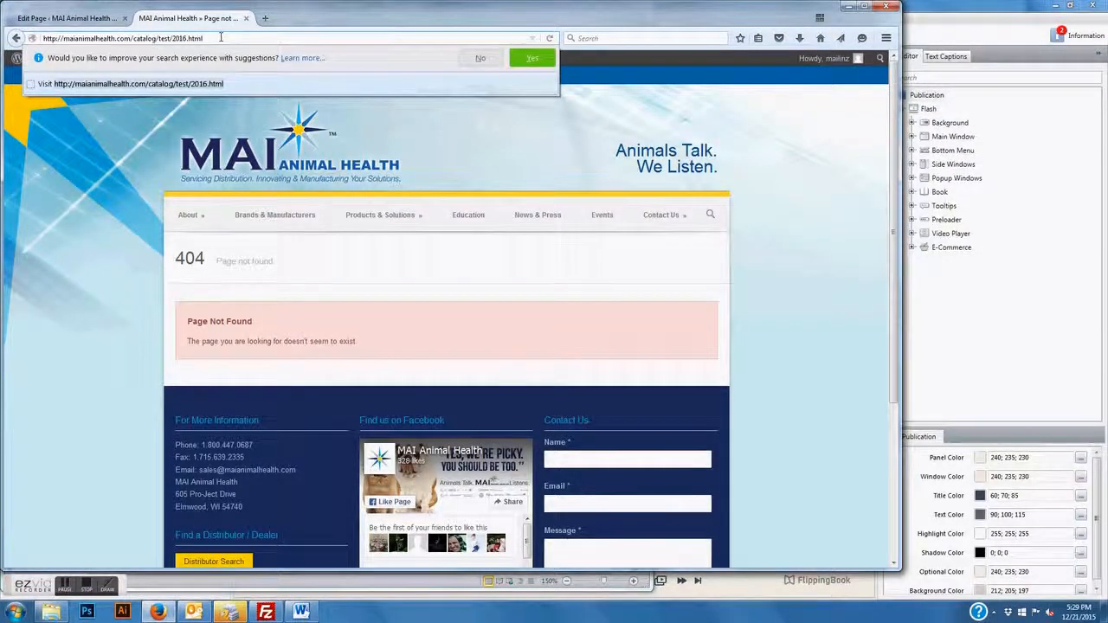
key(Return)
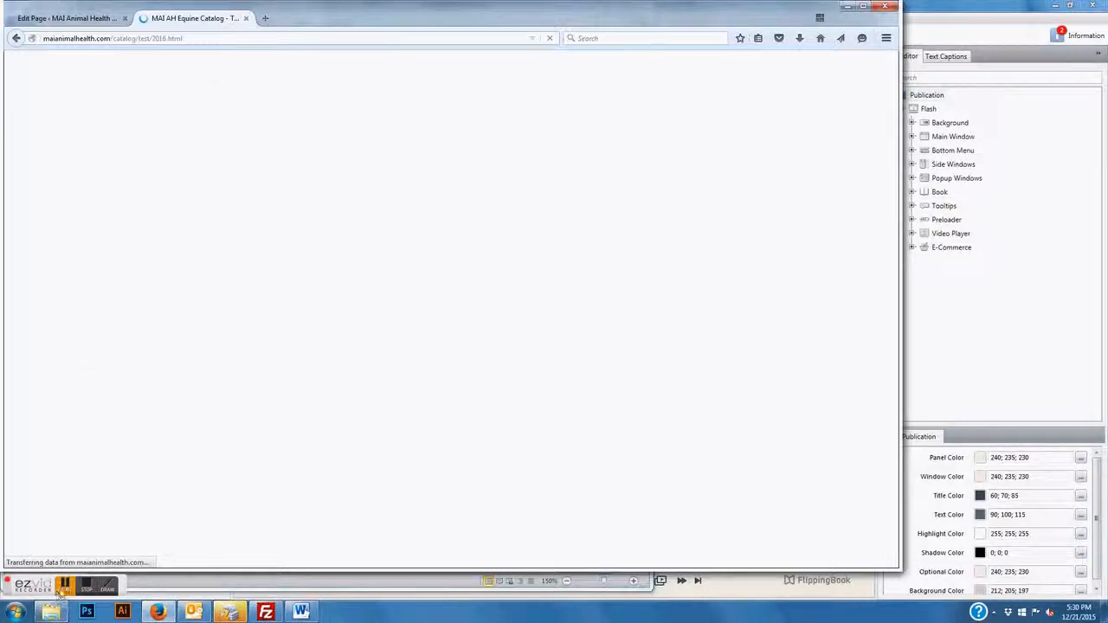
click(217, 38)
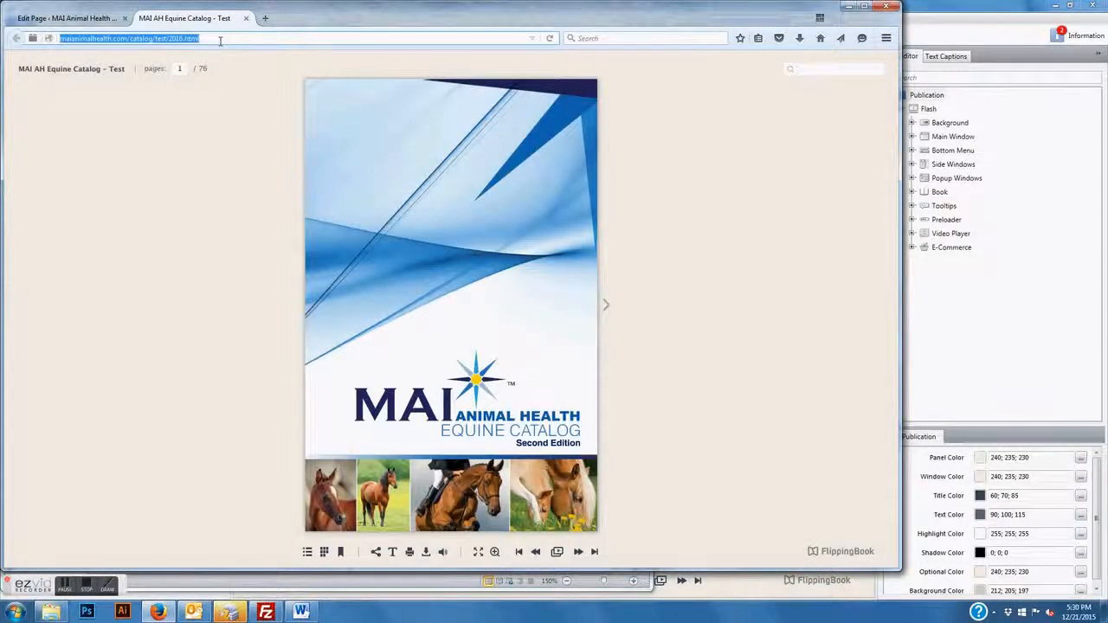
key(Return)
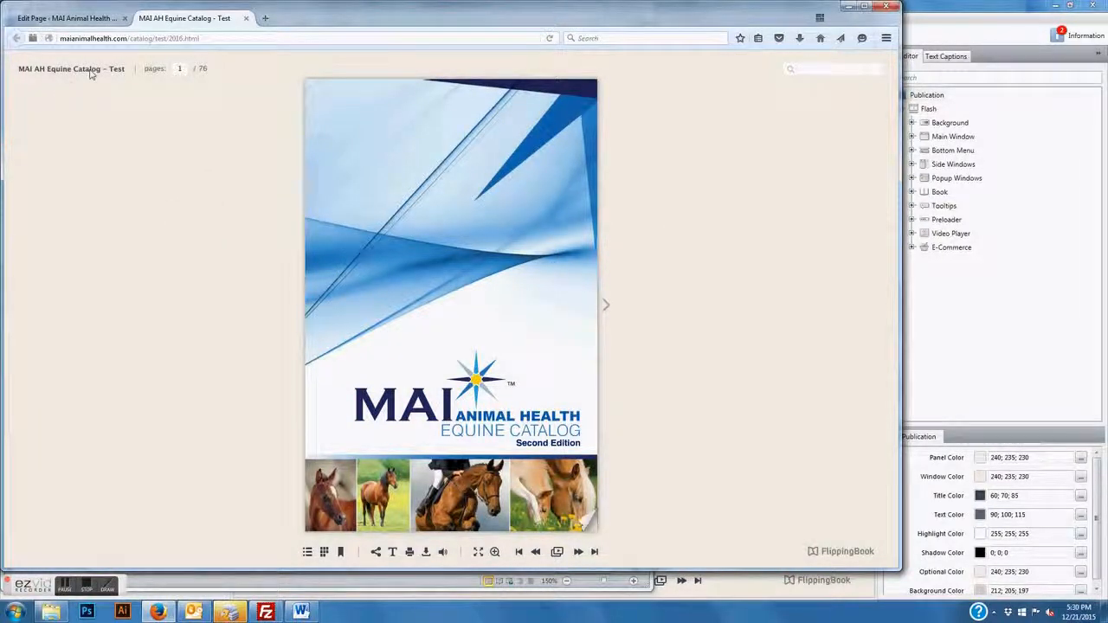
Try the catalog's Brands & Manufacturers and Table of Contents links from its contents list
click(307, 552)
click(36, 88)
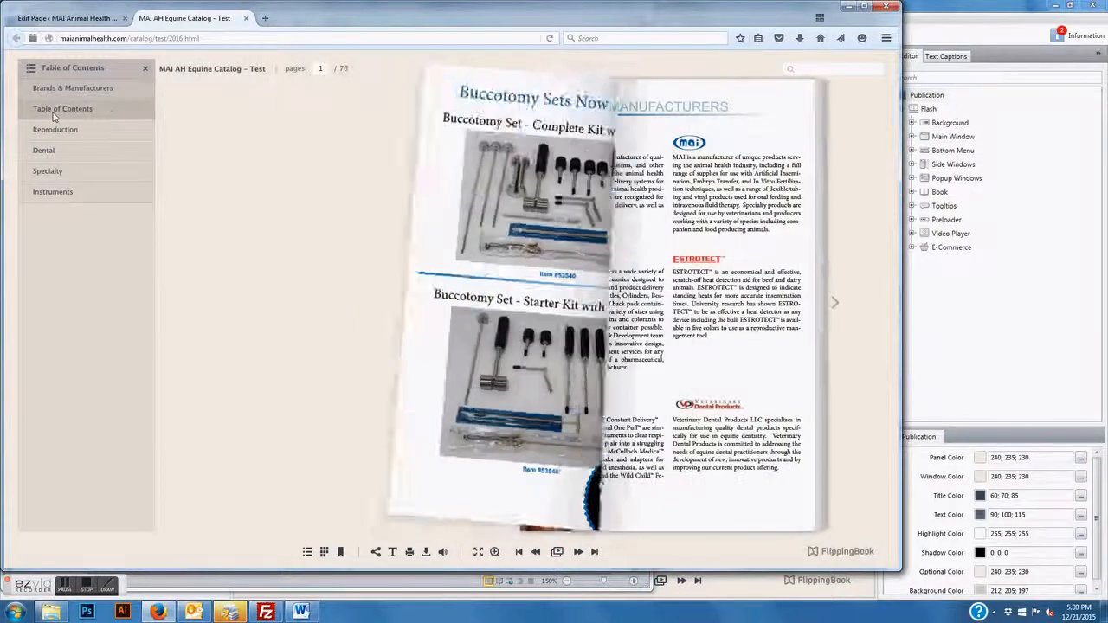
click(54, 110)
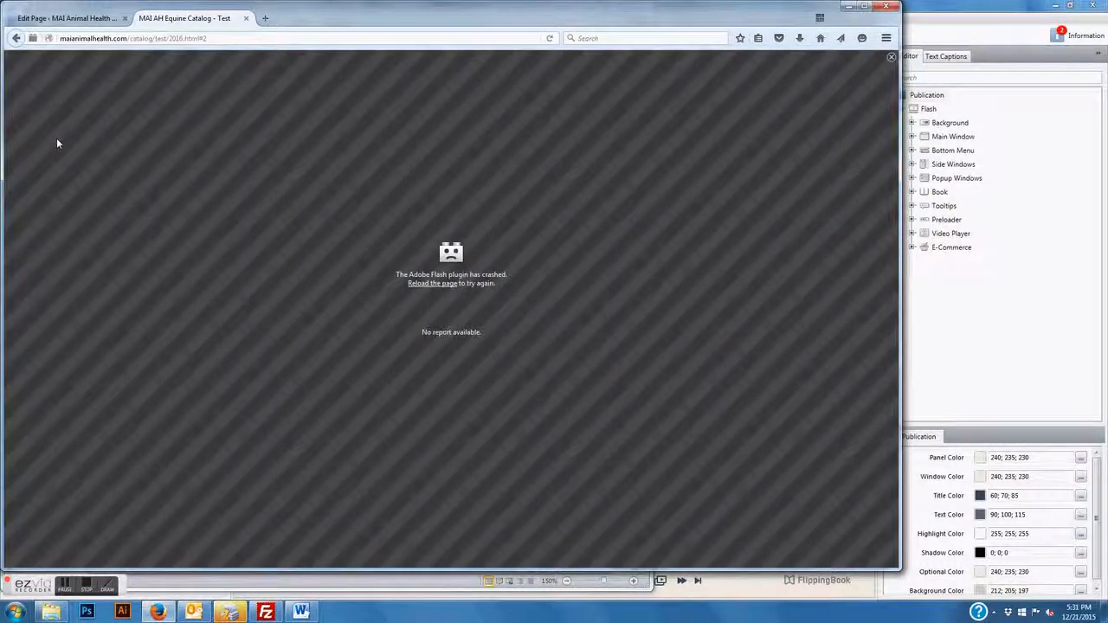
click(185, 39)
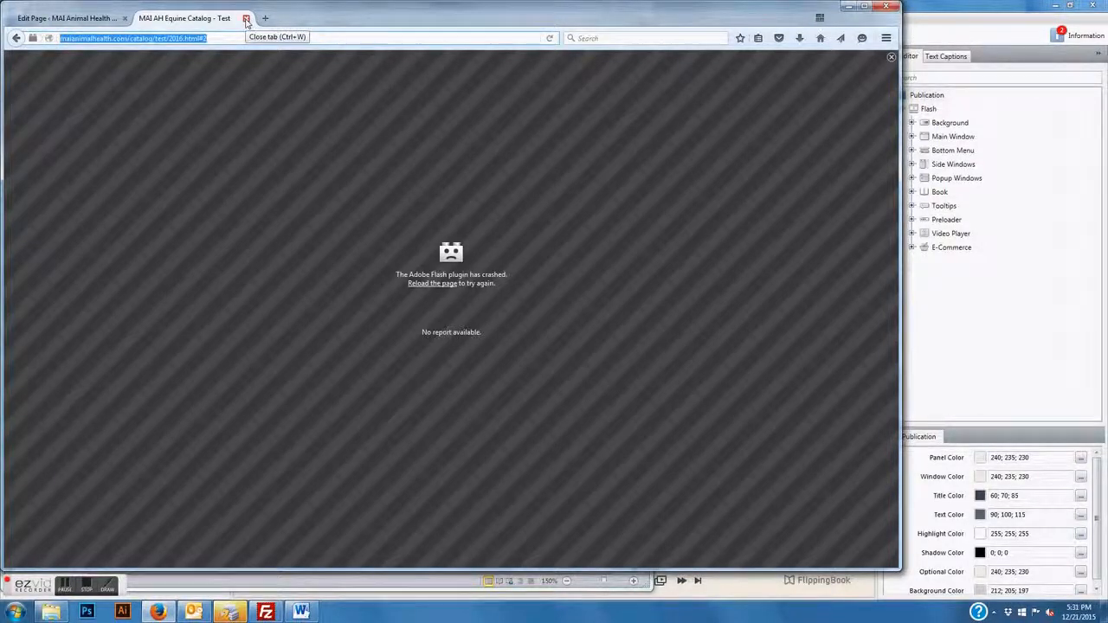
Close the crashed catalog tab, select the catalog web address in Word, and return to WordPress
click(247, 18)
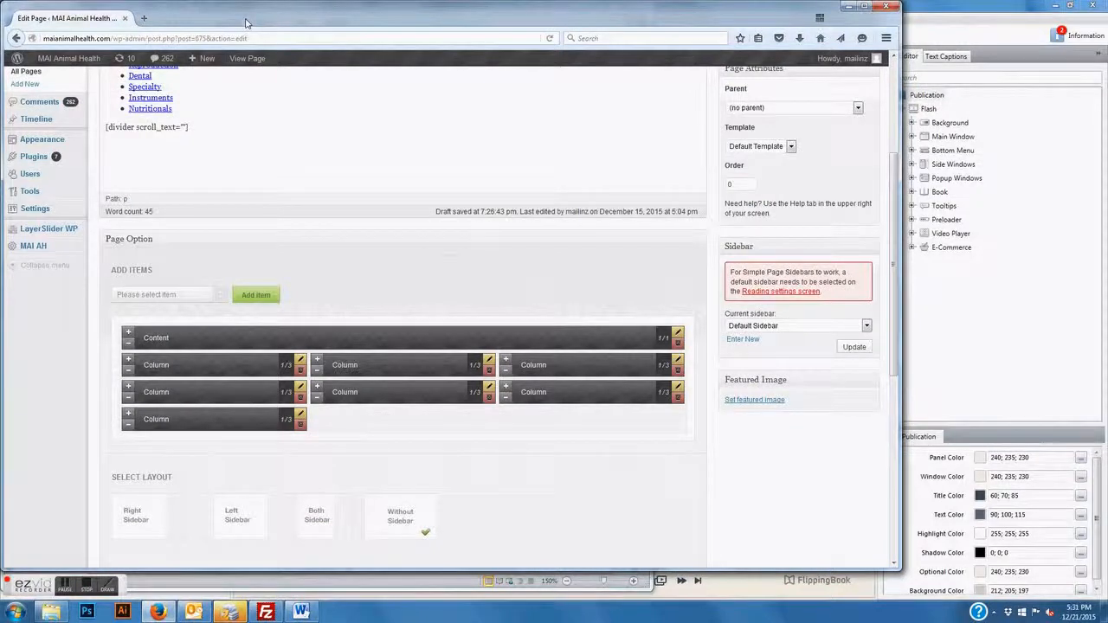
click(303, 612)
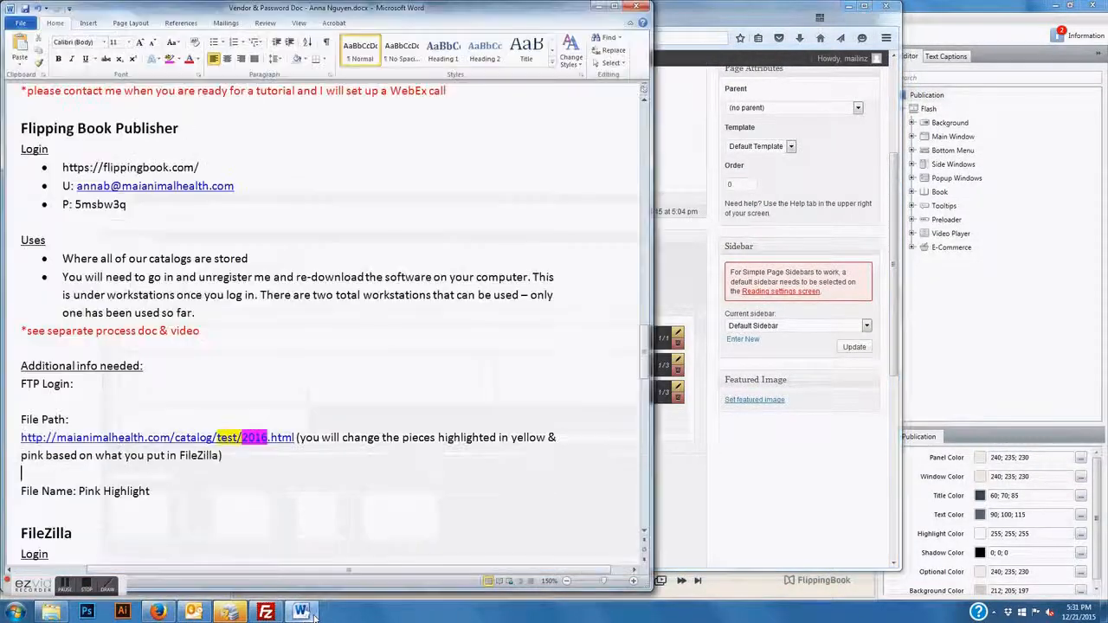
drag(295, 439, 24, 441)
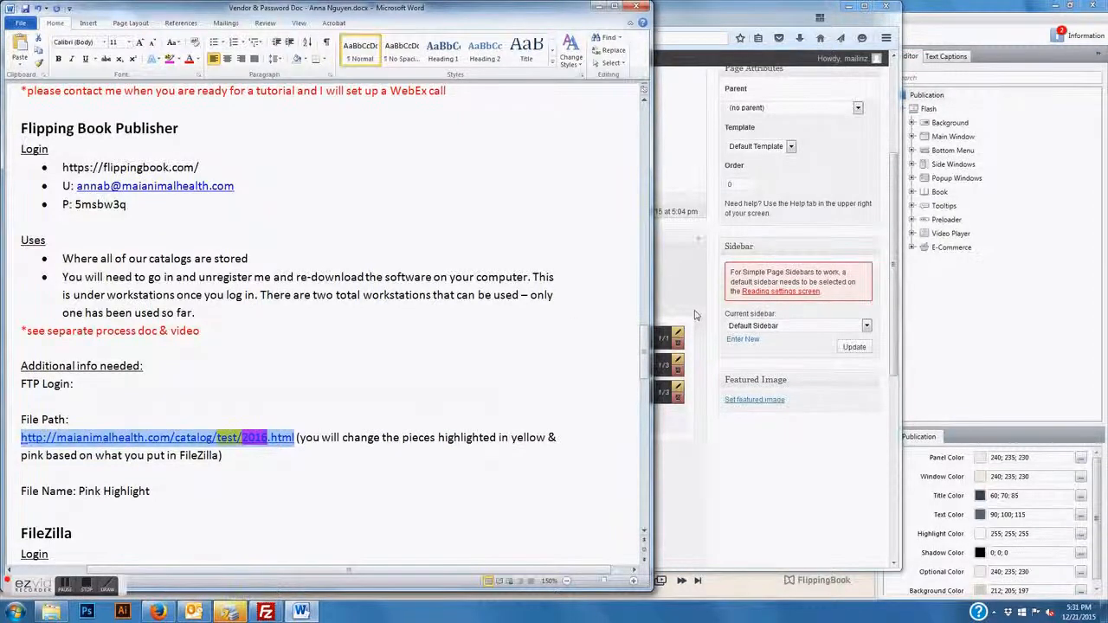
key(alt+Tab)
Open Products & Solutions from the WordPress Pages list and scroll to its column layout
mouse_move(56, 153)
scroll(52, 173, up, 3)
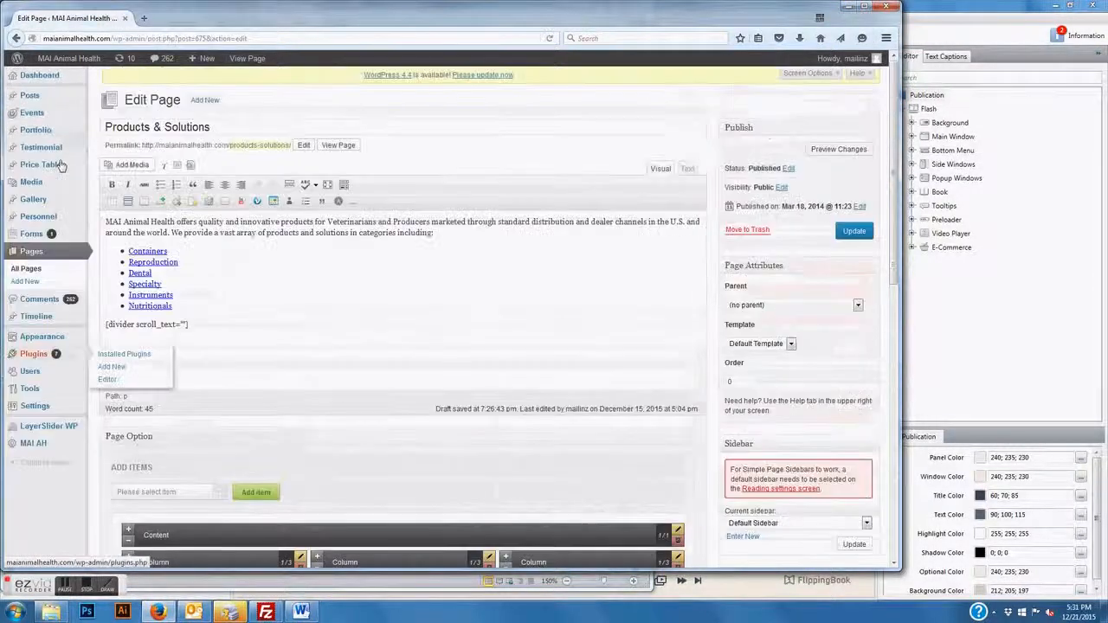
click(27, 253)
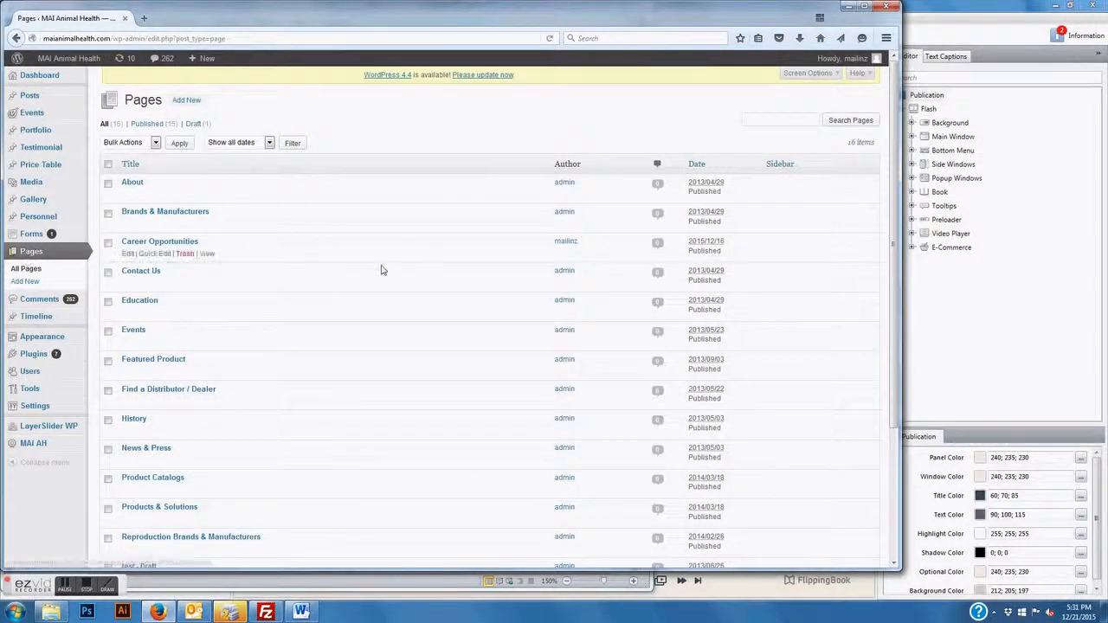
scroll(188, 316, down, 2)
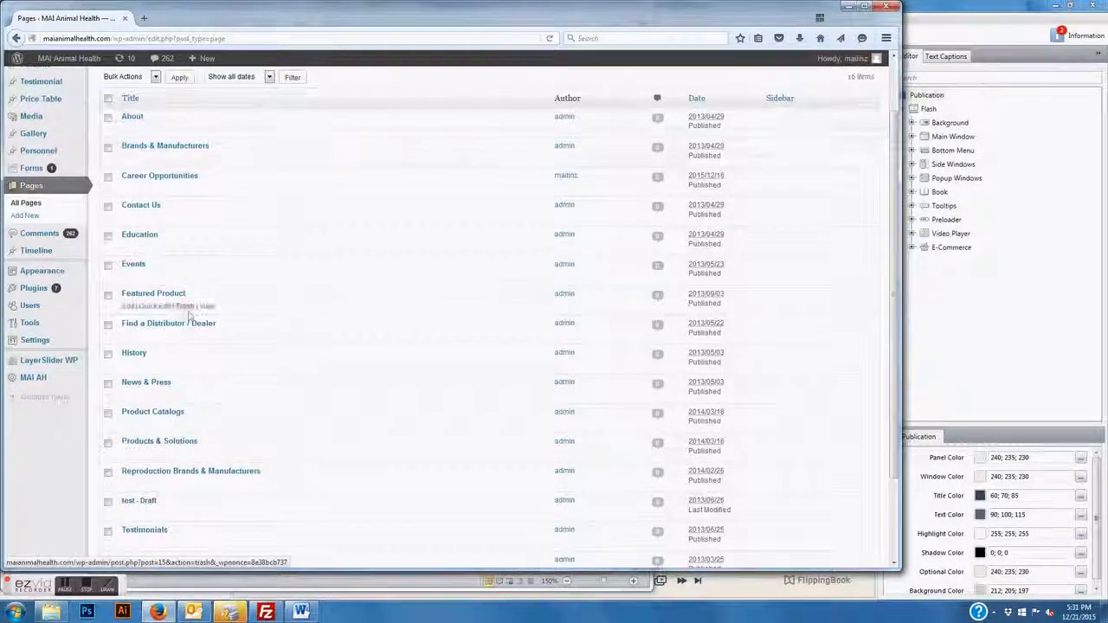
scroll(189, 316, up, 2)
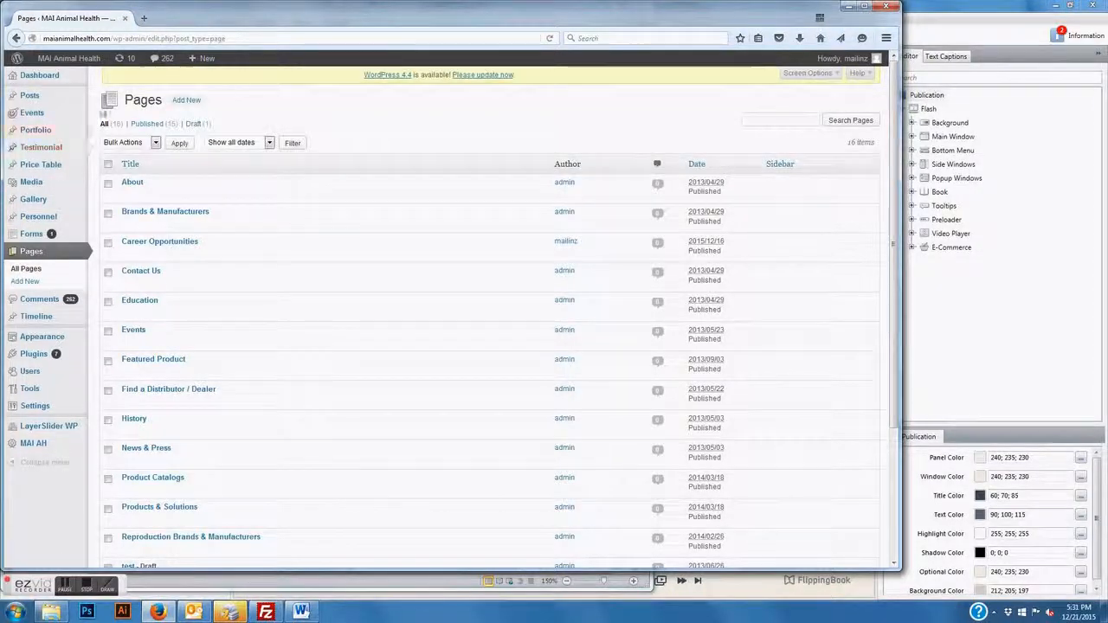
click(154, 509)
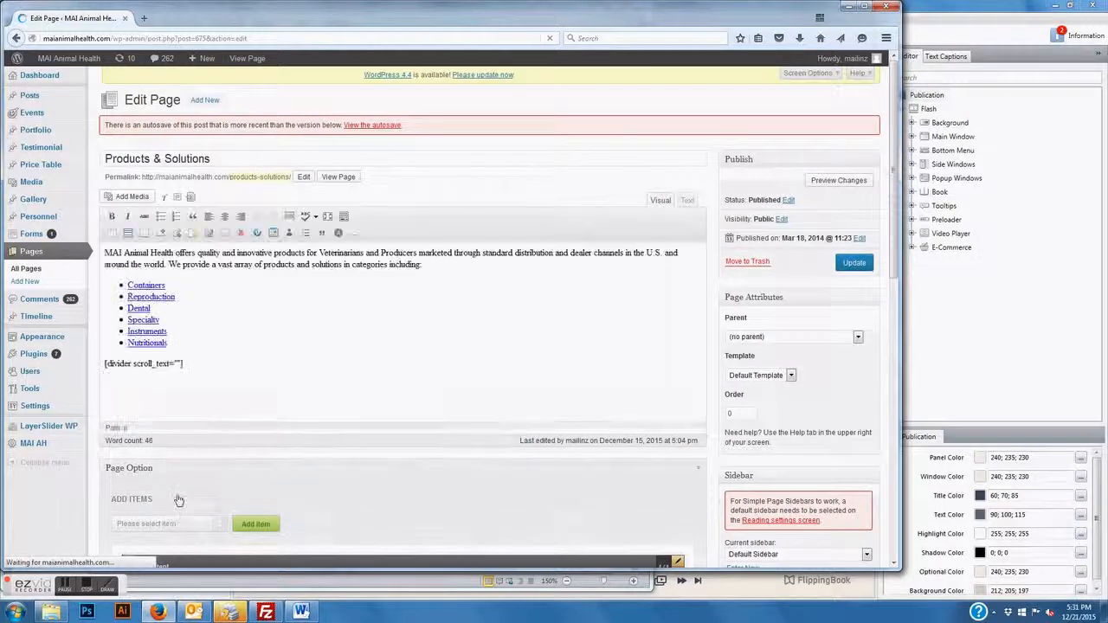
scroll(216, 446, down, 4)
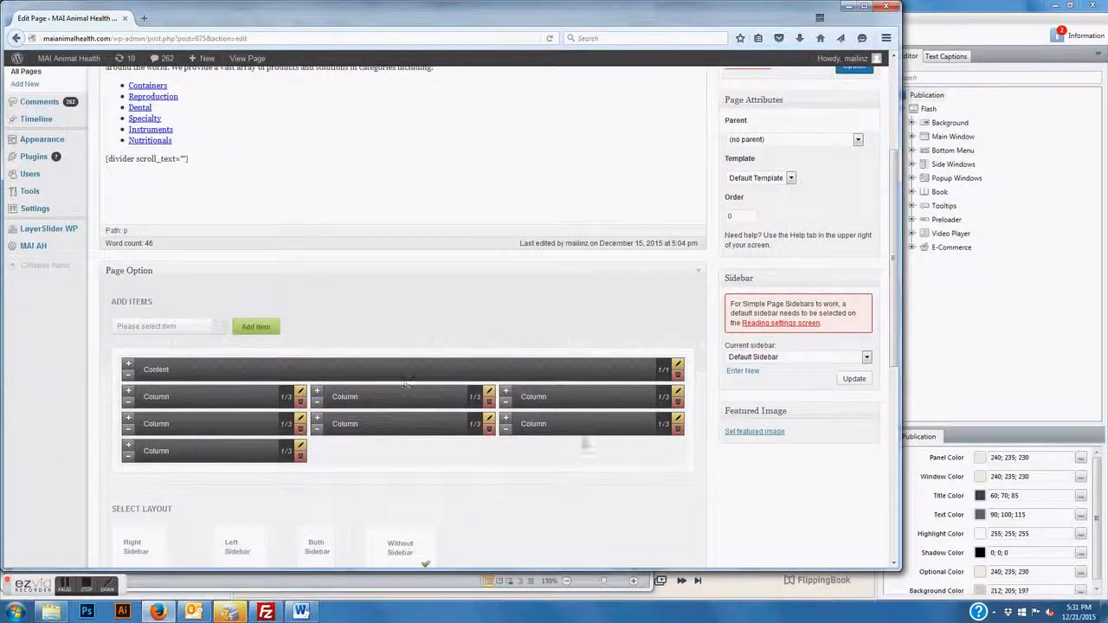
Inspect the English and French catalog columns' header titles, closing each editor unchanged
click(299, 395)
triple_click(295, 370)
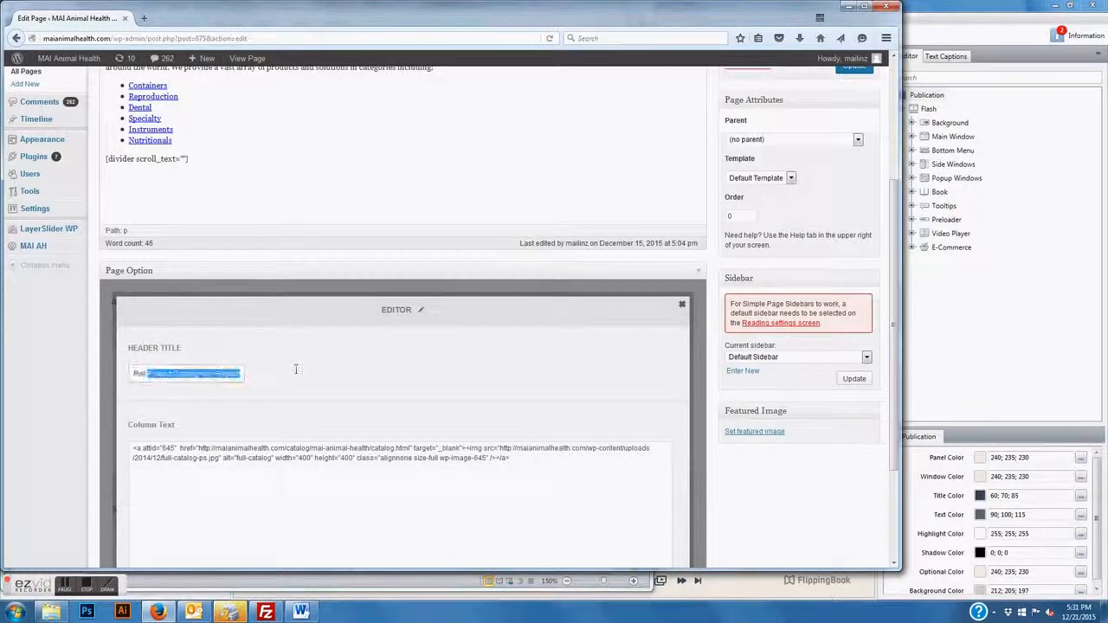
click(212, 374)
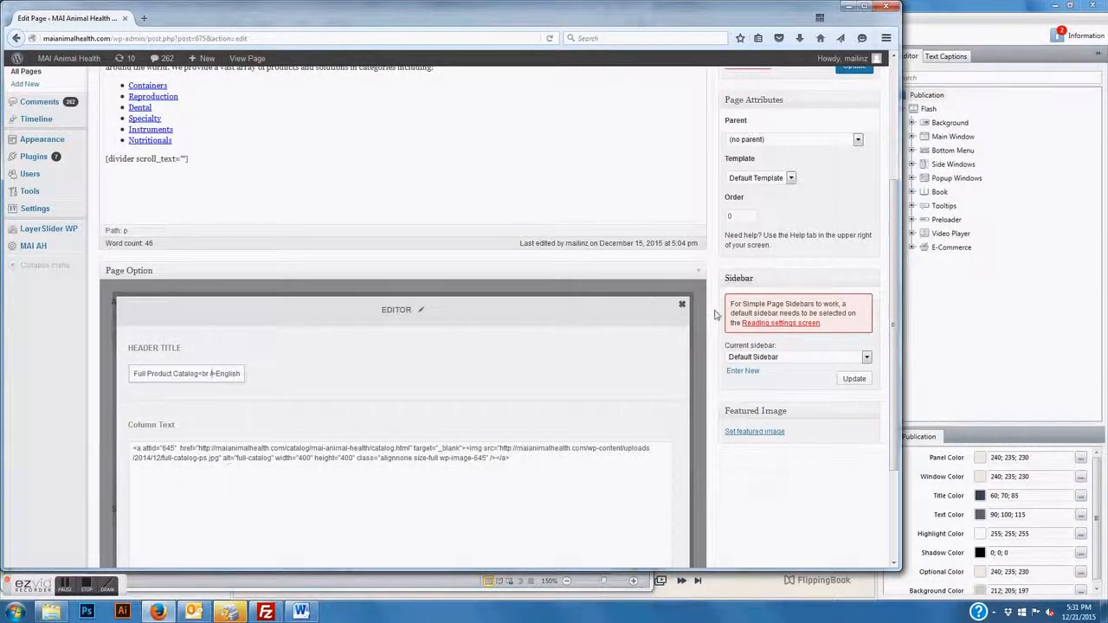
click(681, 306)
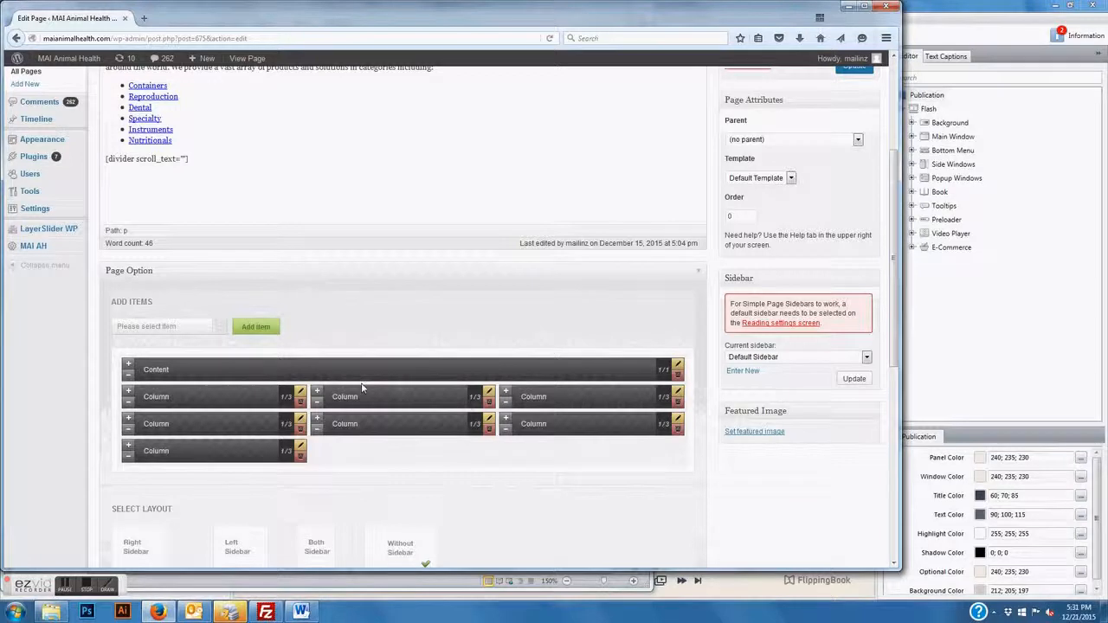
click(490, 394)
triple_click(305, 372)
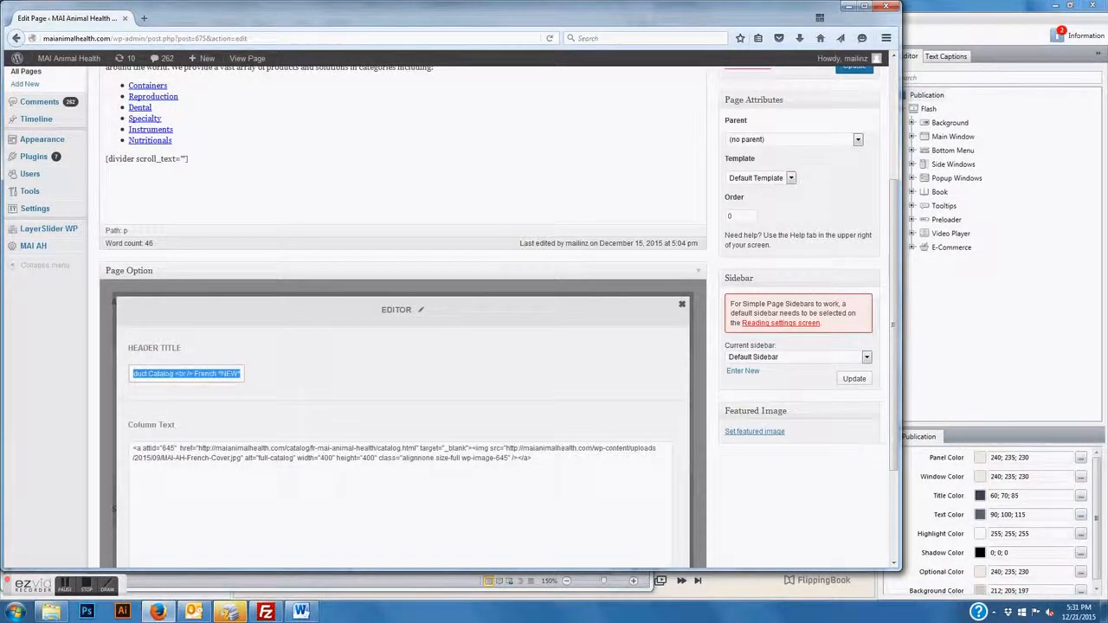
click(218, 374)
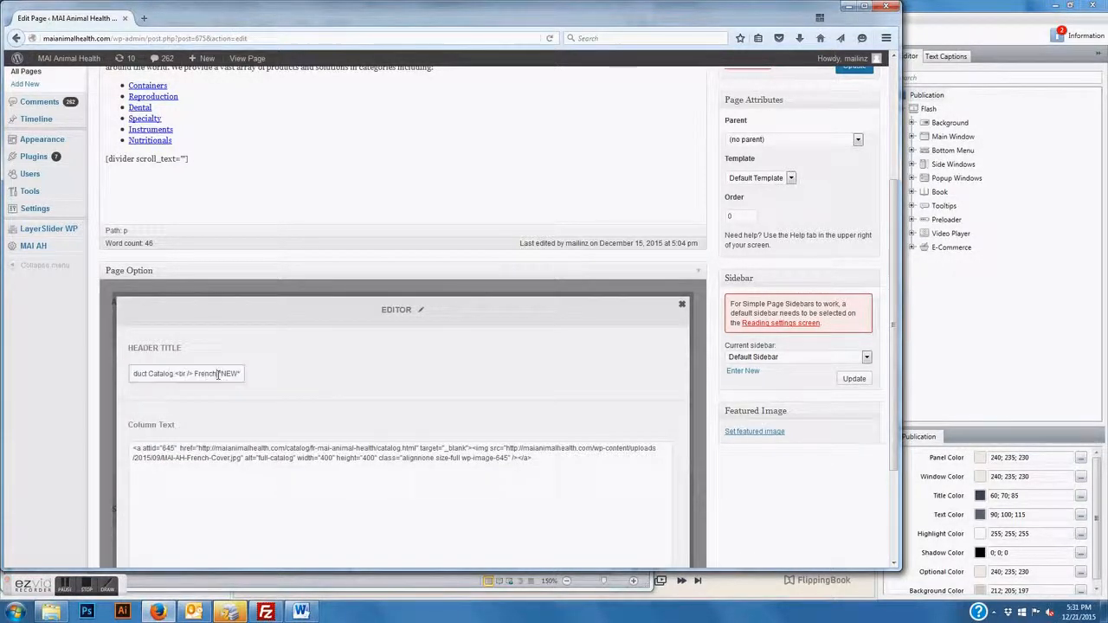
click(682, 306)
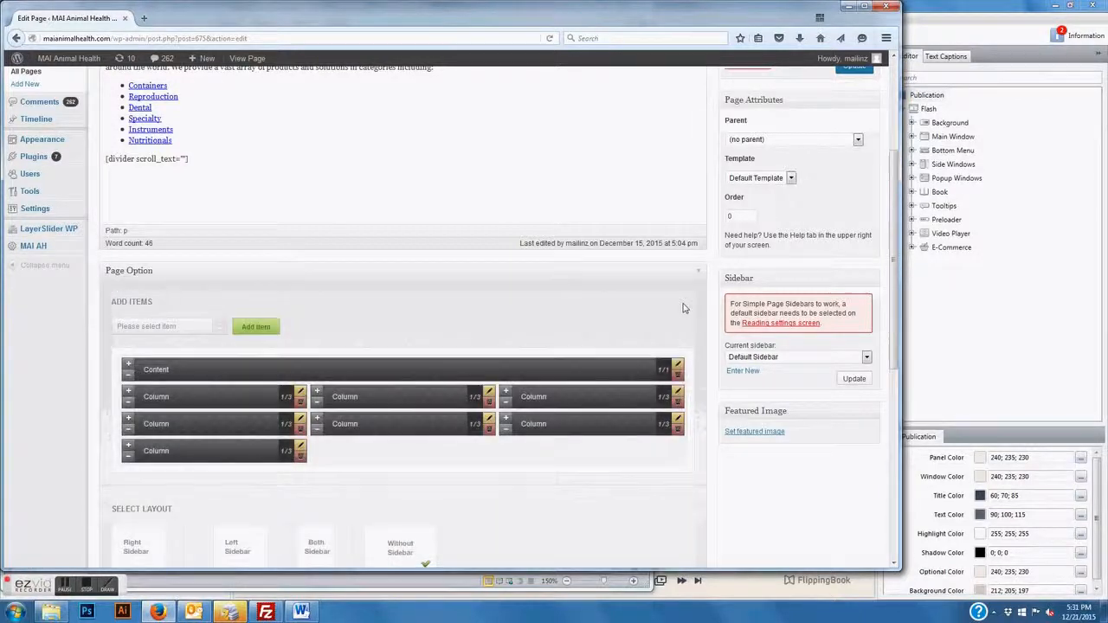
click(300, 394)
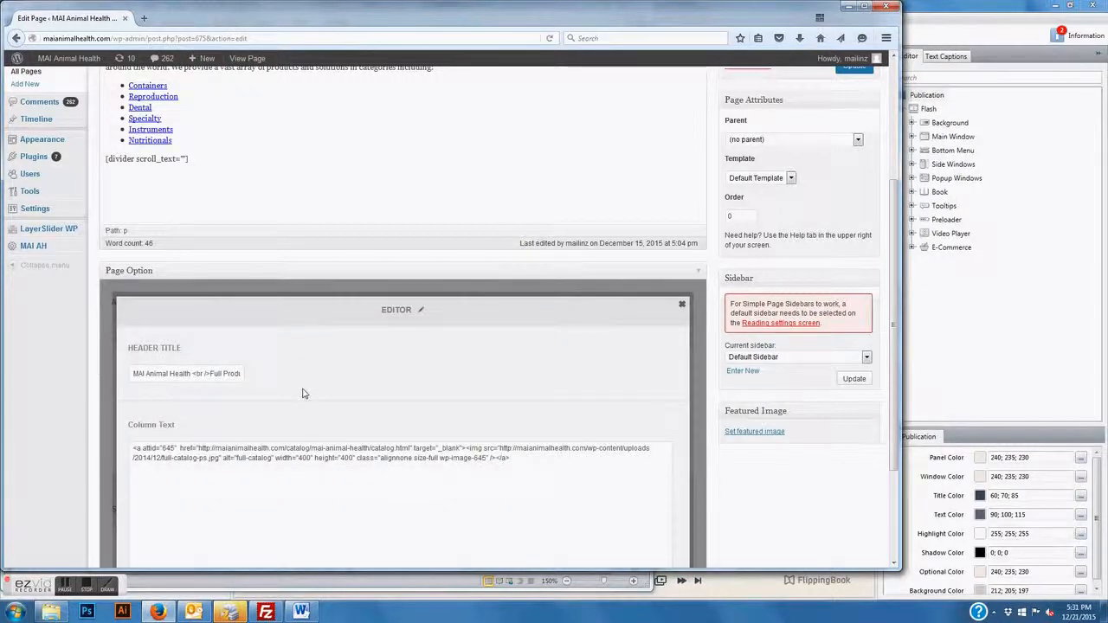
click(144, 19)
text(www.maianimalhealth.com/)
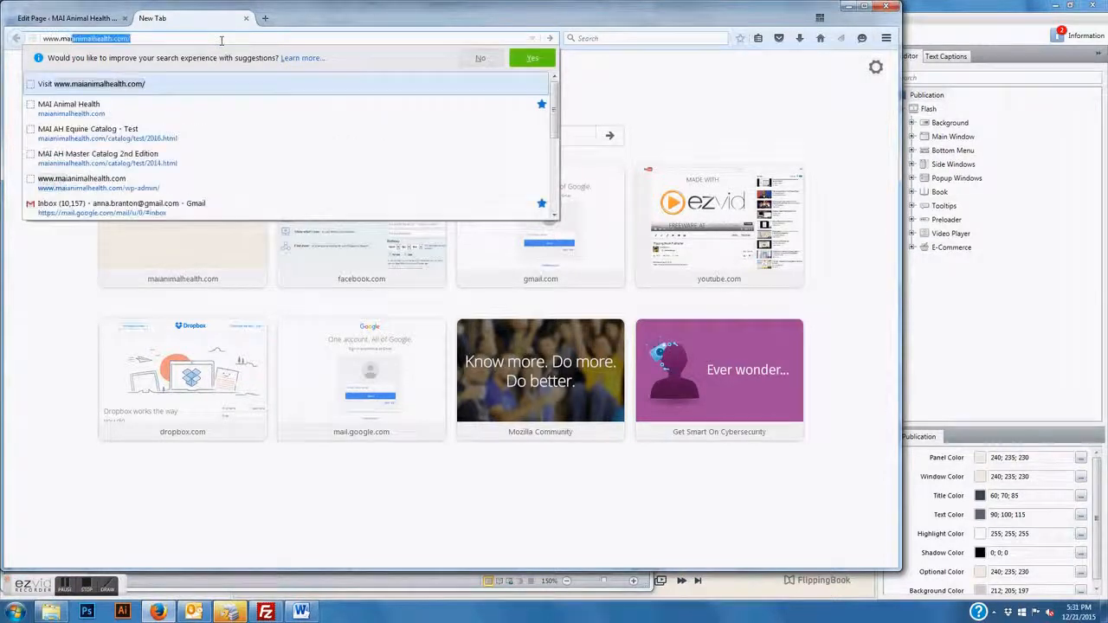
key(Return)
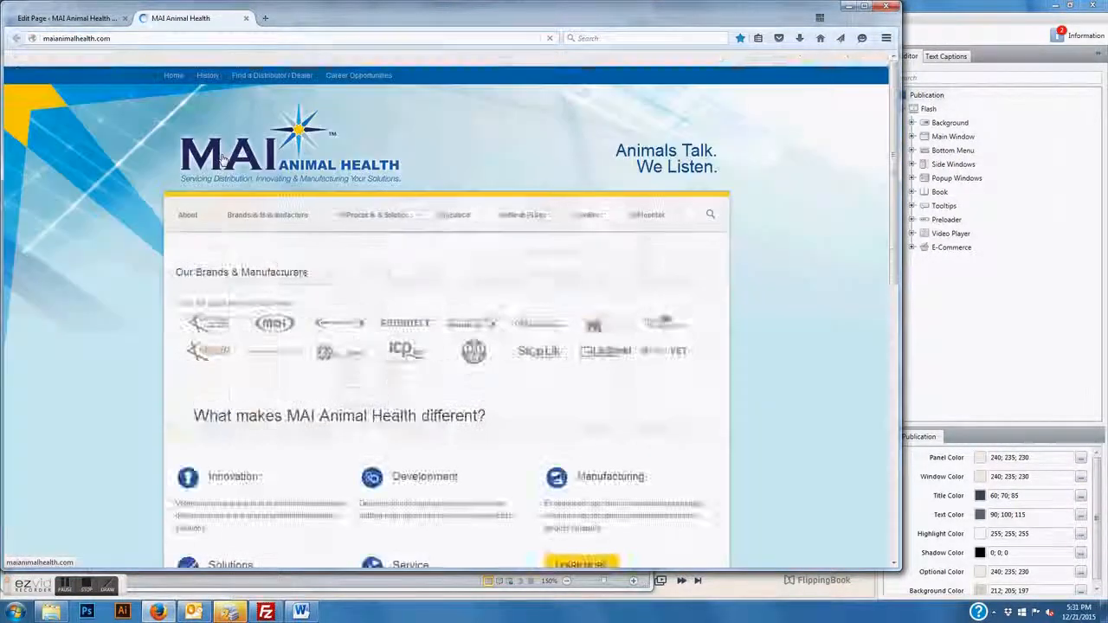
click(392, 217)
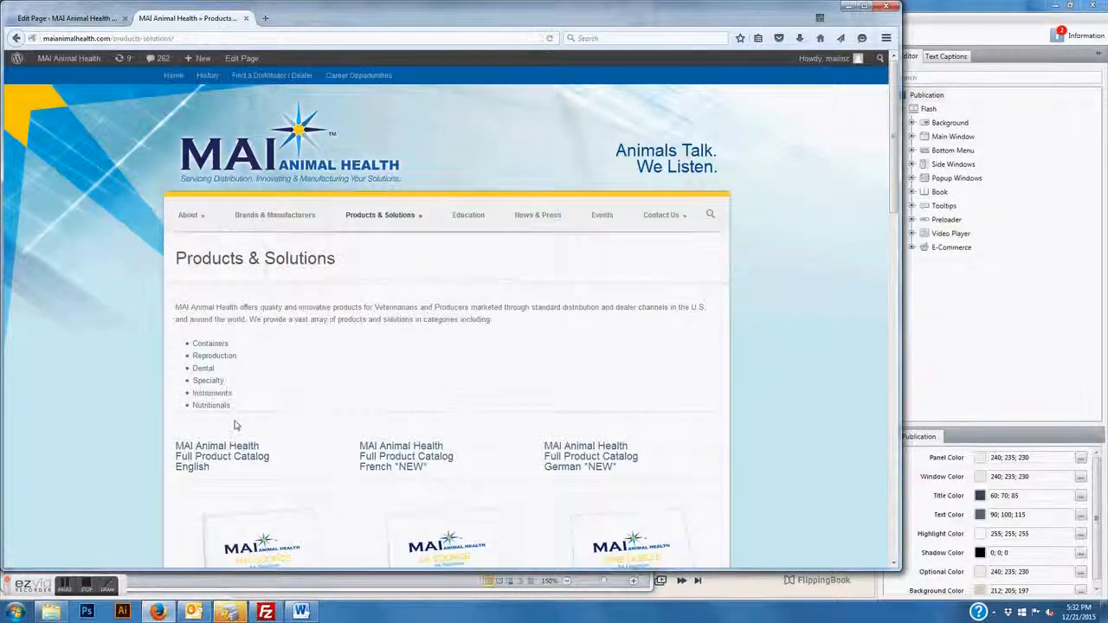
Scroll through the catalog covers on the live Products & Solutions page
scroll(235, 424, down, 5)
scroll(221, 446, down, 2)
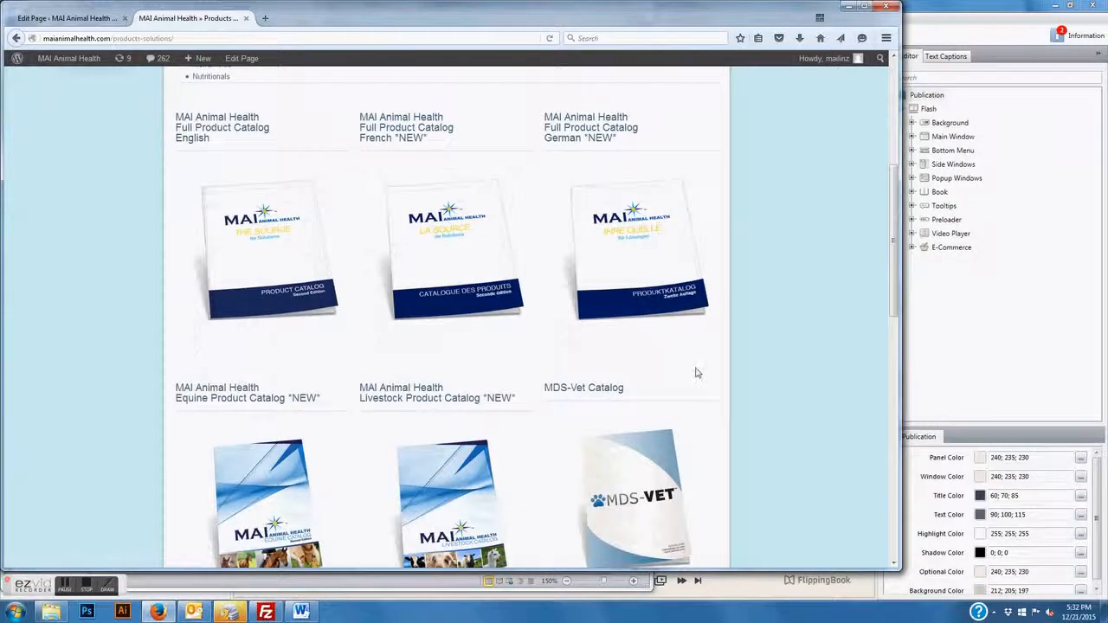
scroll(361, 432, down, 5)
scroll(361, 431, up, 1)
scroll(362, 431, up, 3)
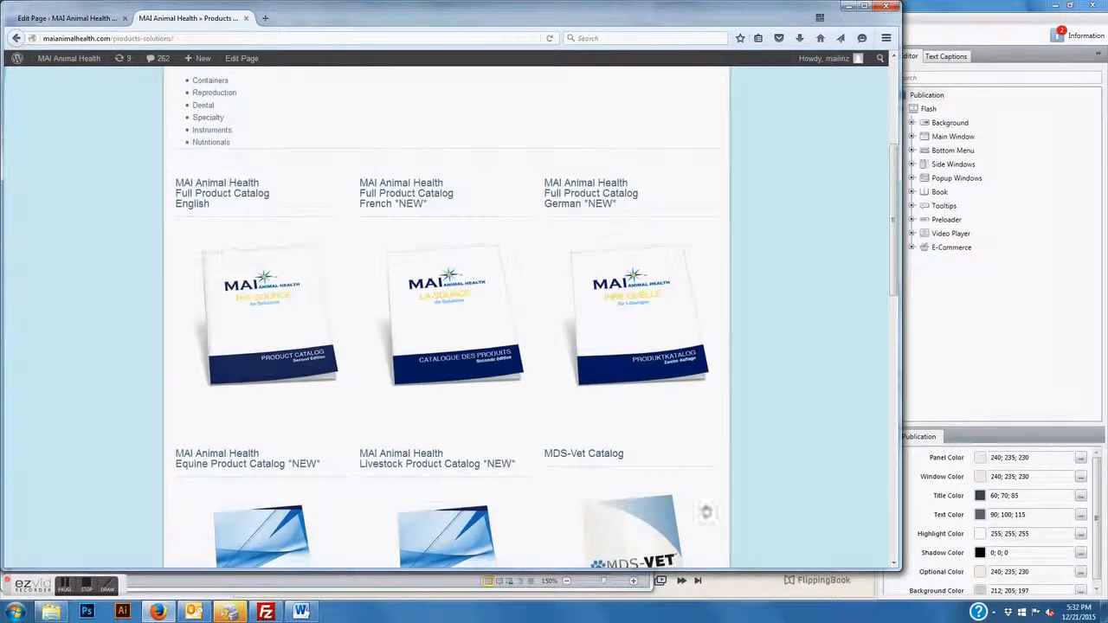
scroll(197, 304, down, 3)
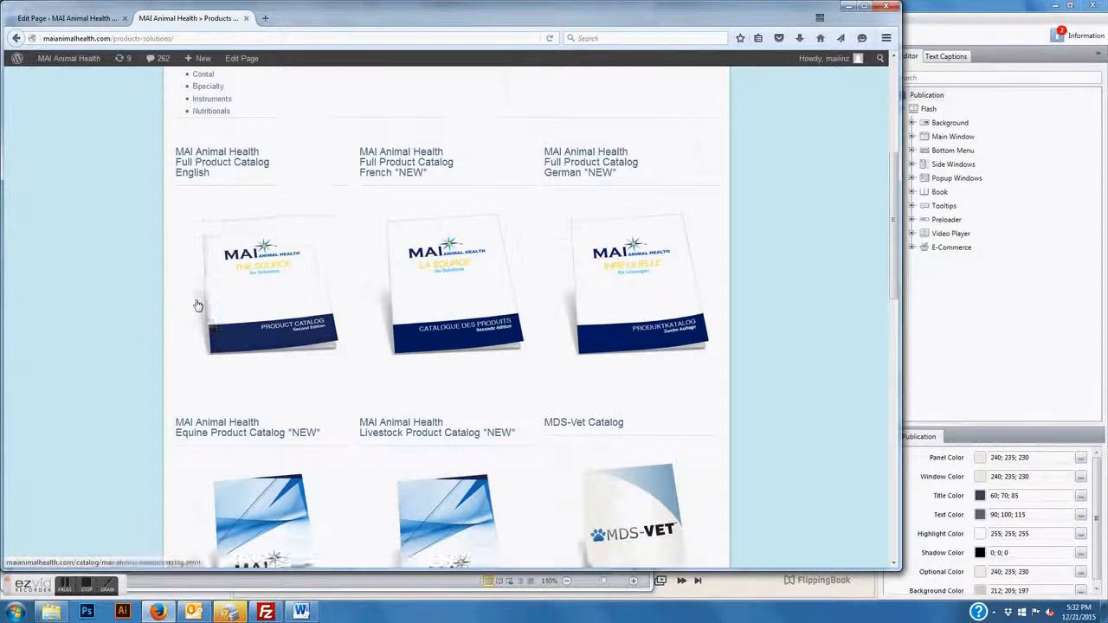
scroll(198, 305, down, 3)
scroll(197, 305, up, 3)
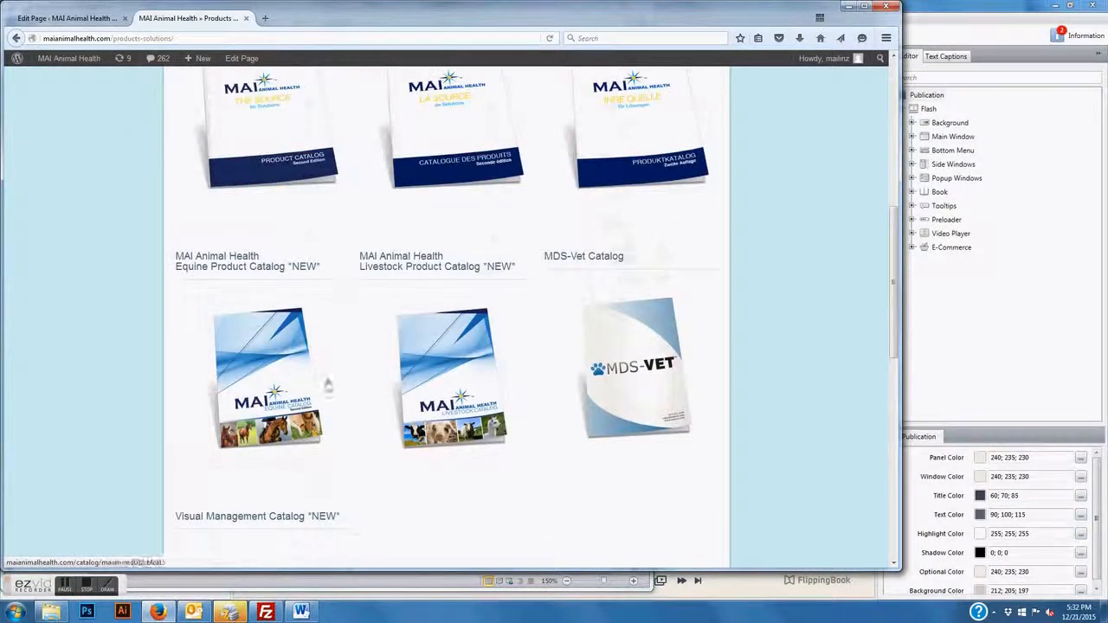
click(75, 23)
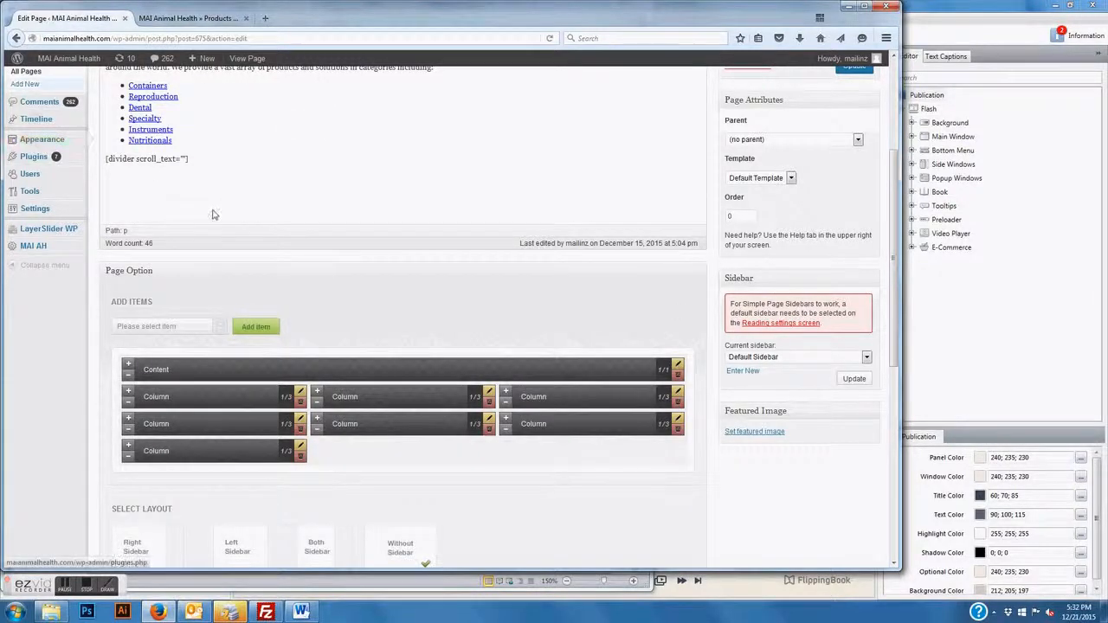
Compare the live products page with the WordPress page editor
scroll(213, 214, up, 3)
mouse_move(39, 182)
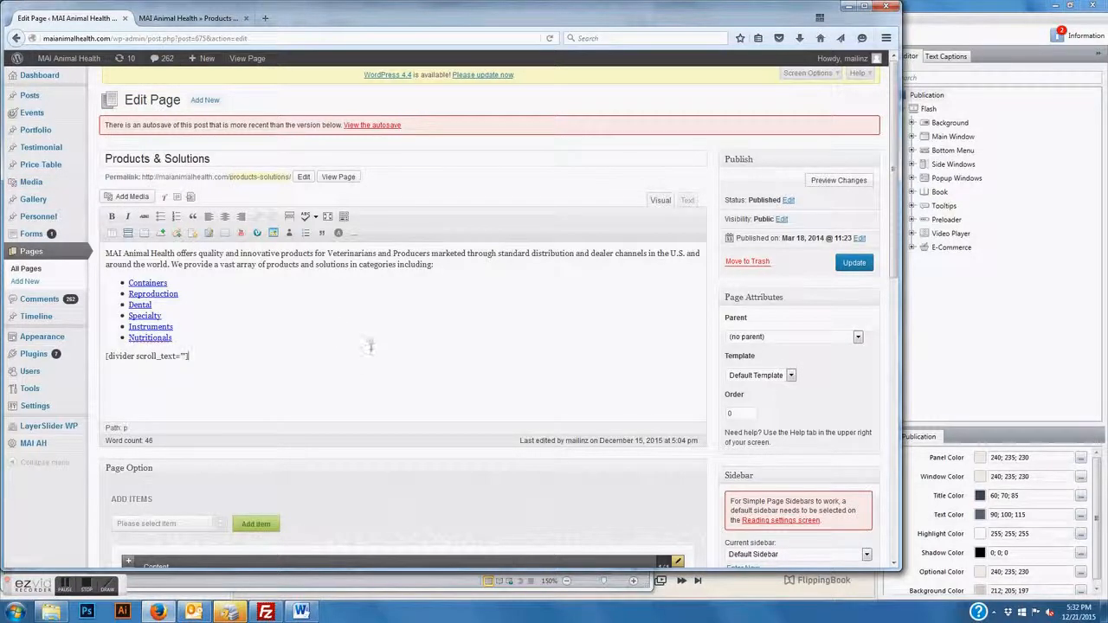
scroll(369, 346, down, 5)
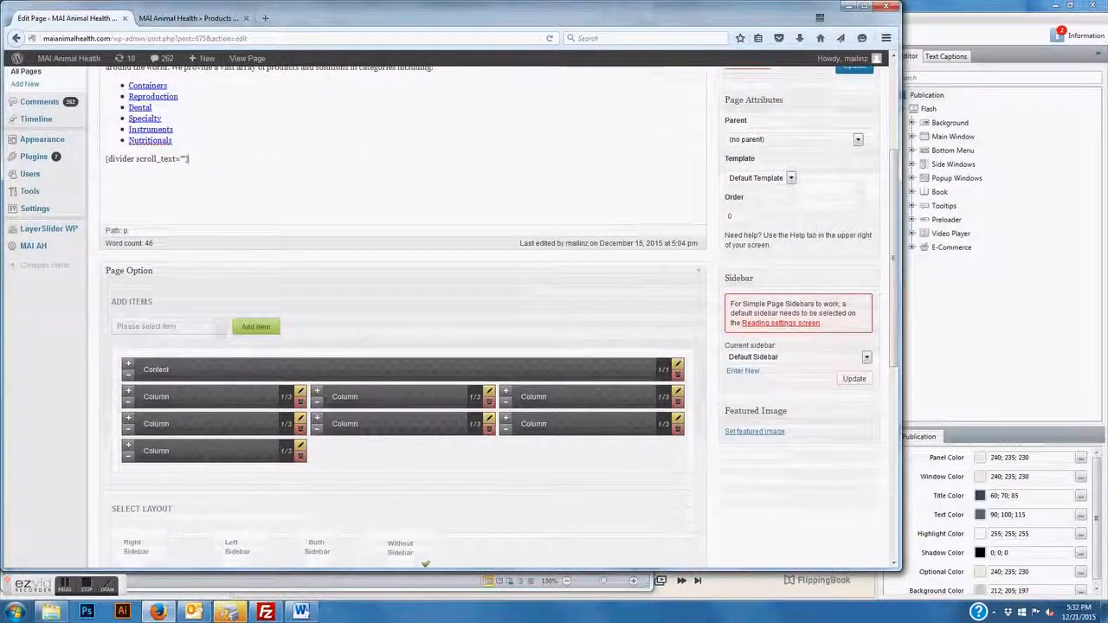
key(ctrl+Tab)
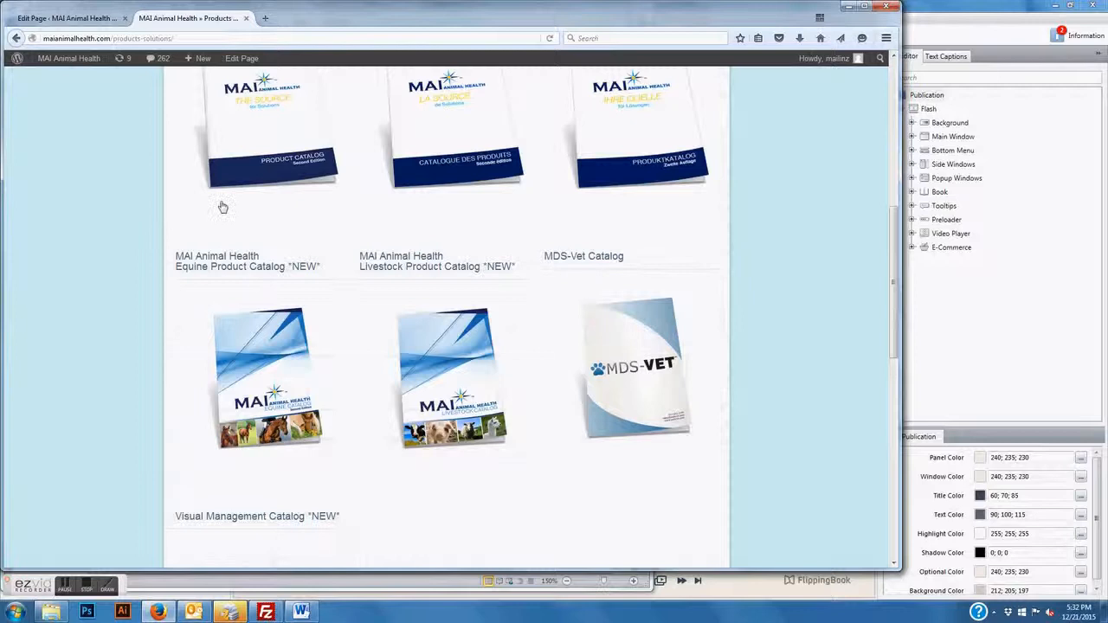
key(ctrl+Tab)
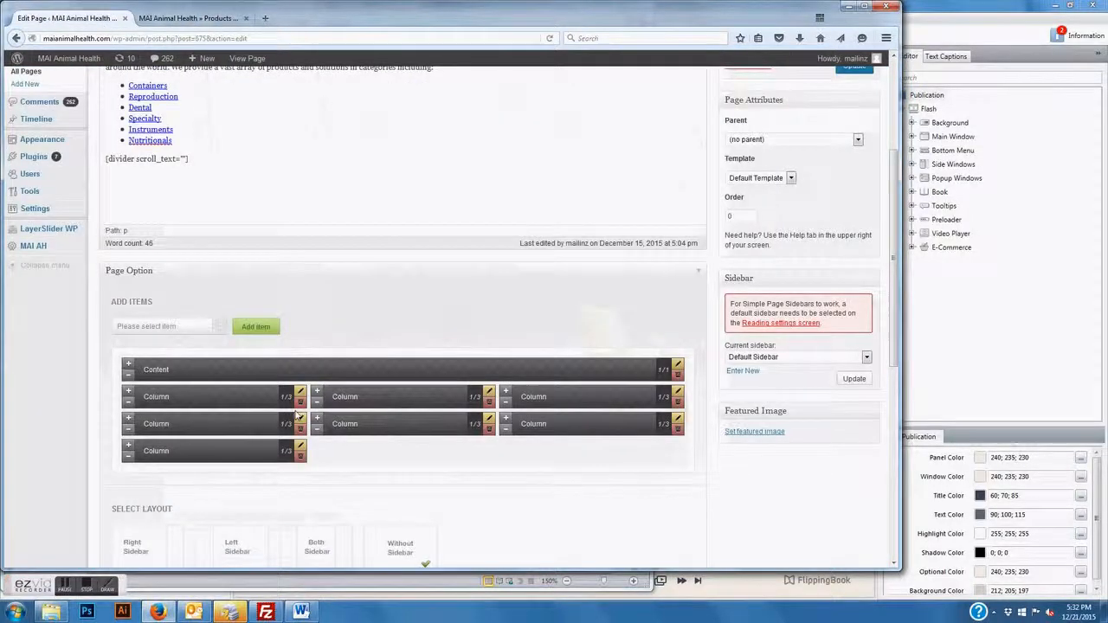
Check the Equine column's mai-ah-equine catalog link and cover image addresses, then close its editor
click(299, 419)
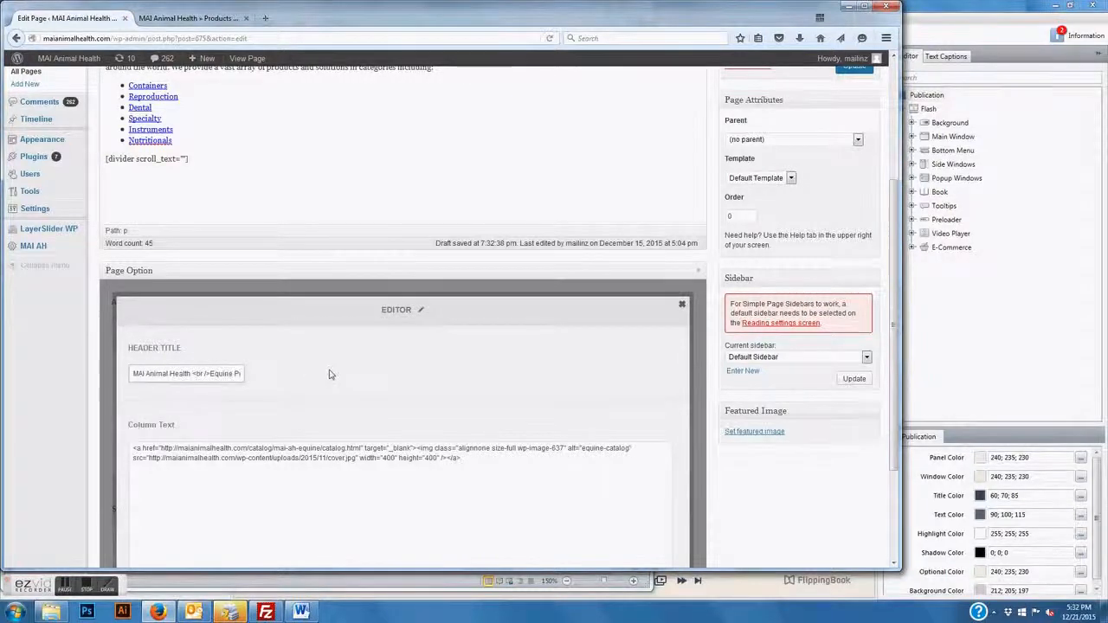
scroll(328, 374, down, 3)
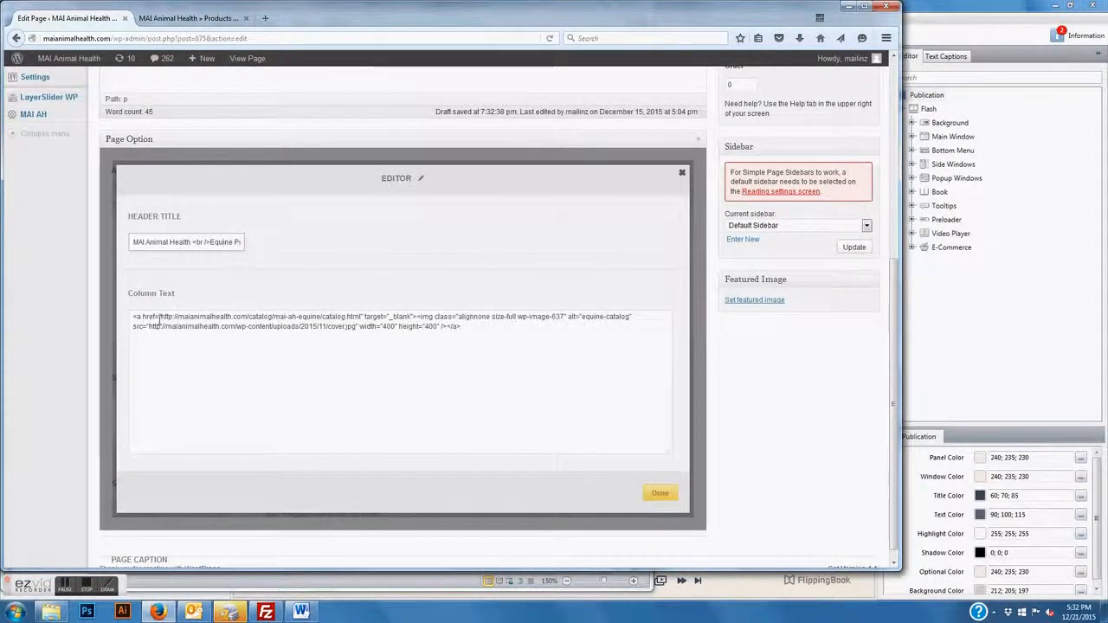
drag(159, 317, 362, 317)
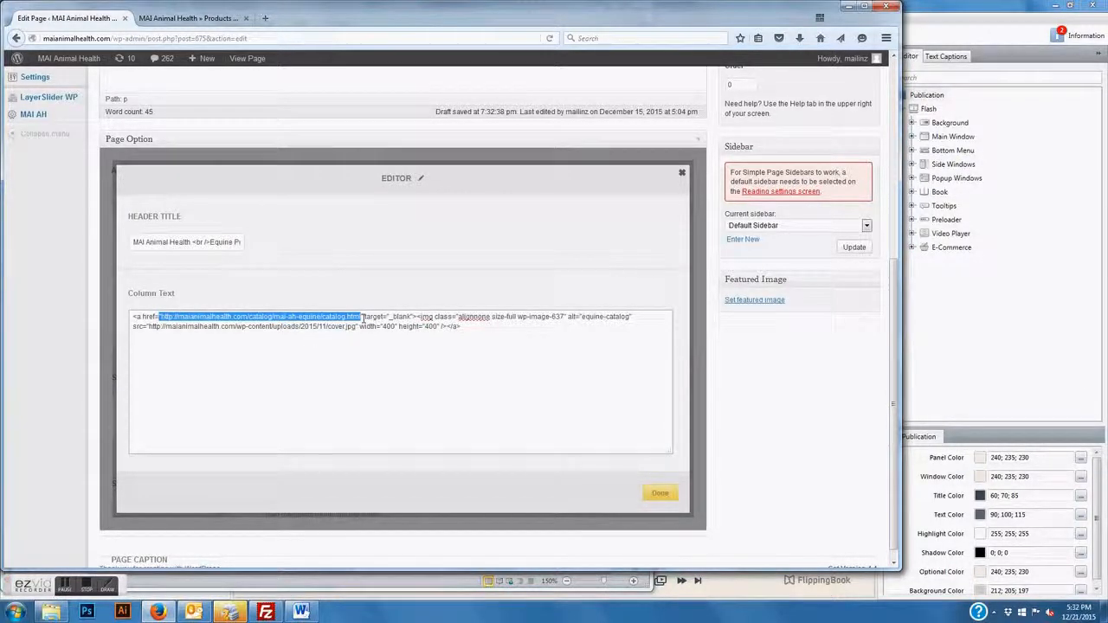
double_click(148, 331)
drag(148, 327, 337, 327)
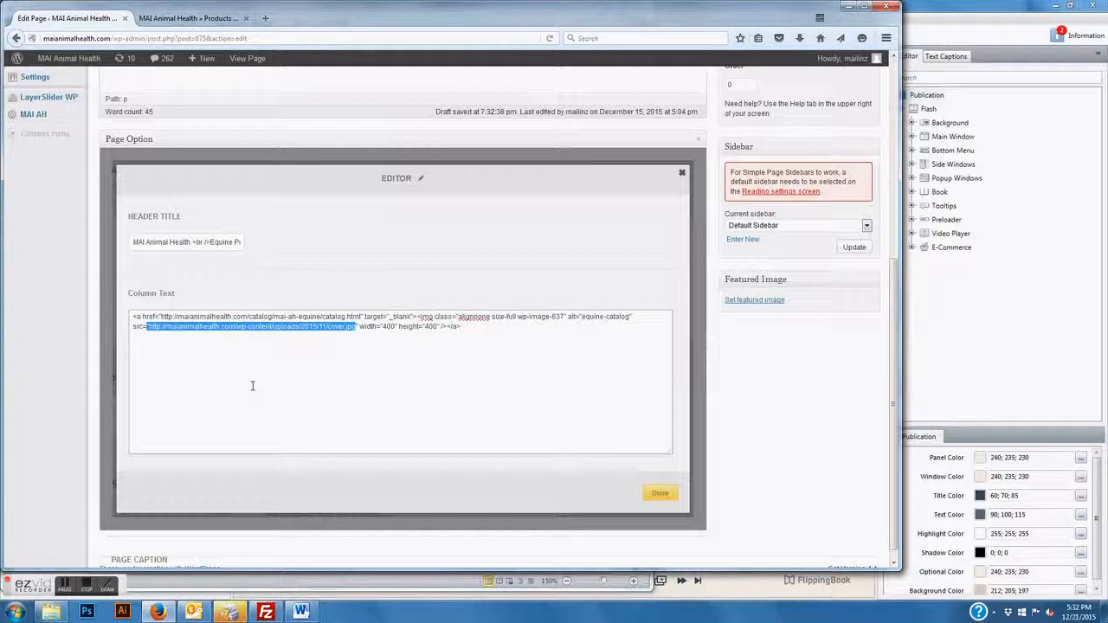
click(659, 494)
click(189, 18)
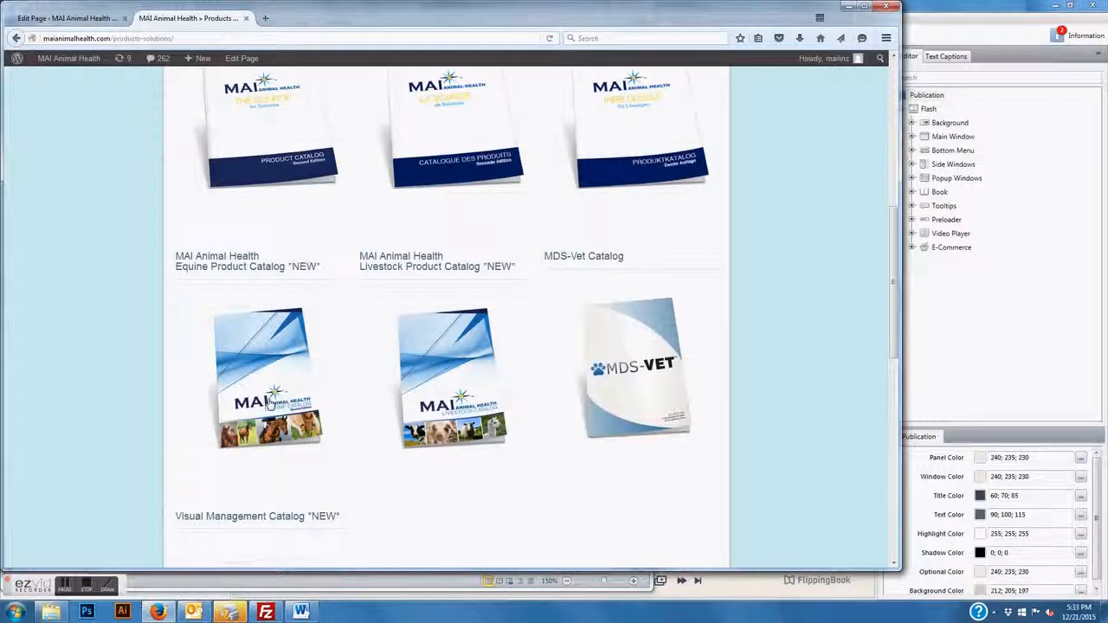
Open the Equine Product Catalog *NEW* flipbook from its cover on the MAI Animal Health products page
click(270, 400)
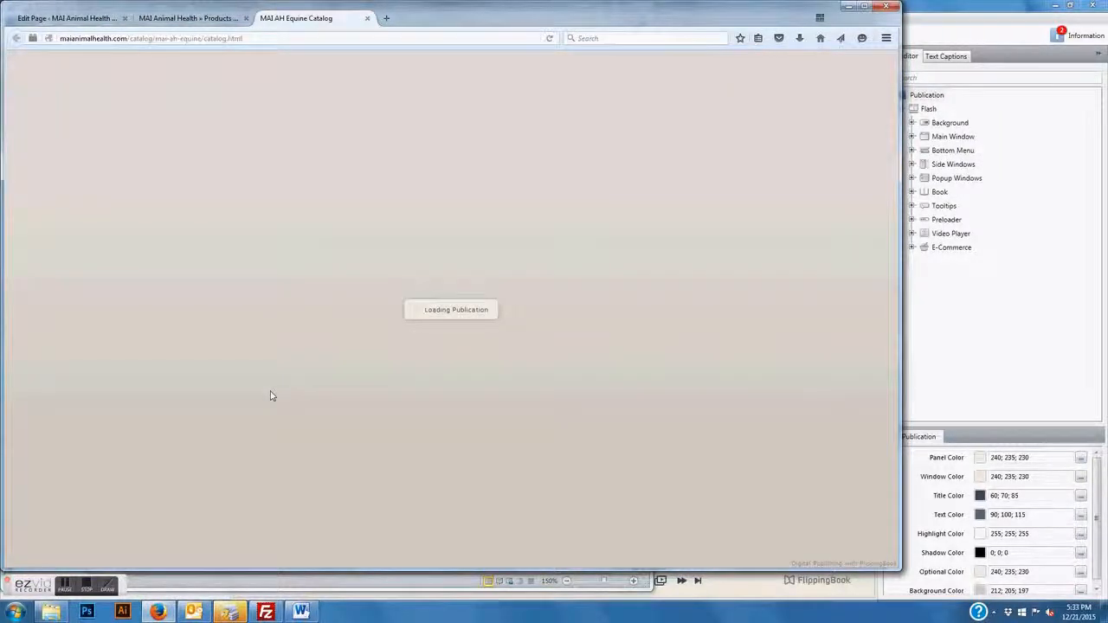